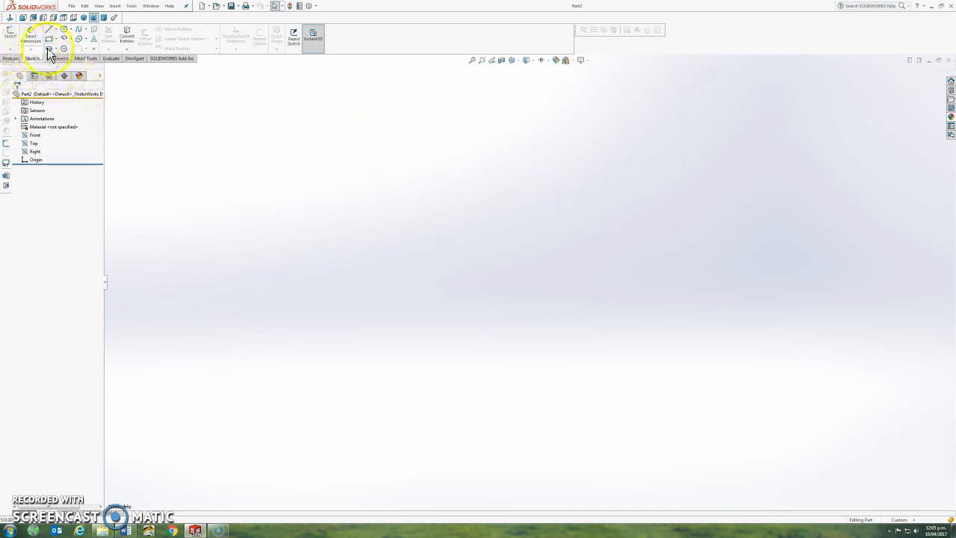
- Start a new sketch on the Front plane and view it face-on
{"action": "left_click", "coordinate": [11, 36]}
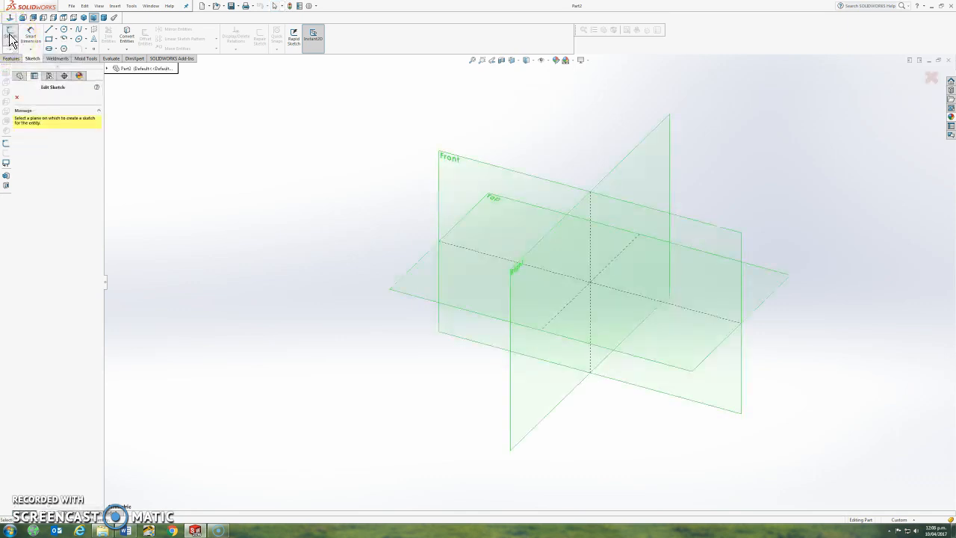
{"action": "left_click", "coordinate": [107, 68]}
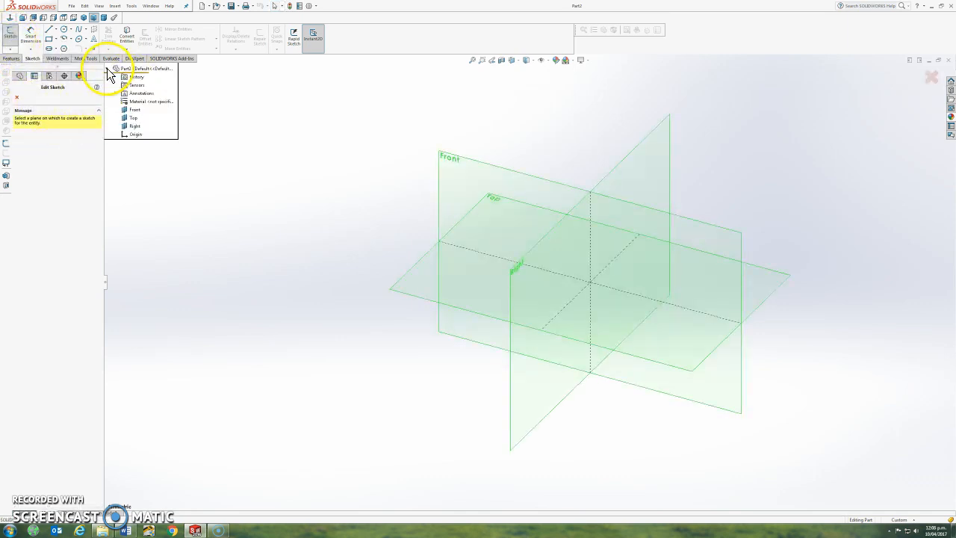
{"action": "left_click", "coordinate": [135, 110]}
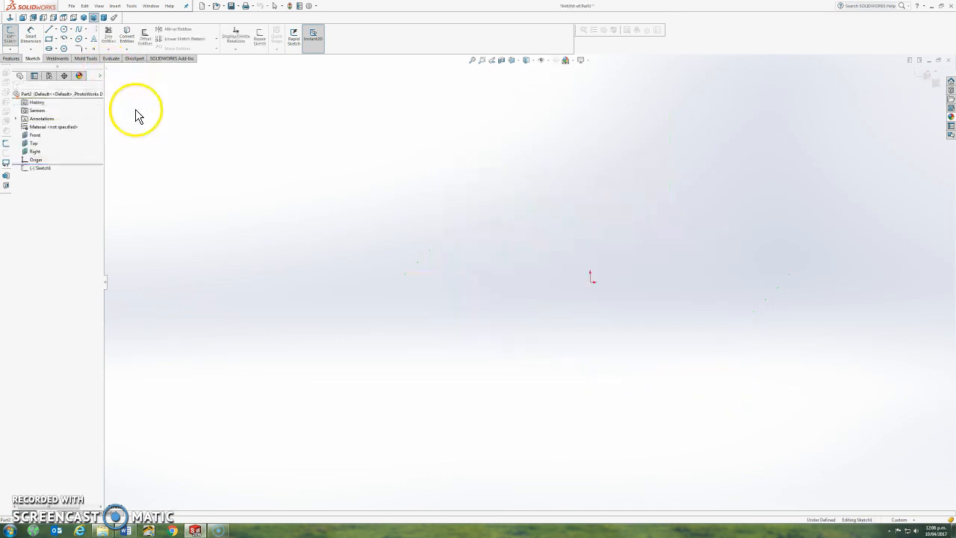
{"action": "left_click", "coordinate": [11, 19]}
{"action": "left_click", "coordinate": [11, 21]}
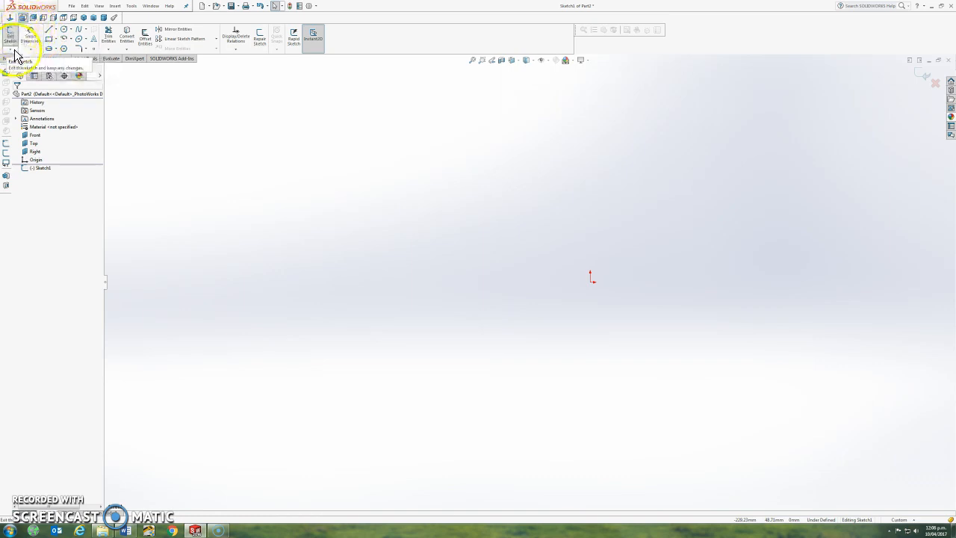
- Draw a horizontal midpoint line centred on the origin, extending about 93 mm to each side
{"action": "left_click", "coordinate": [60, 48]}
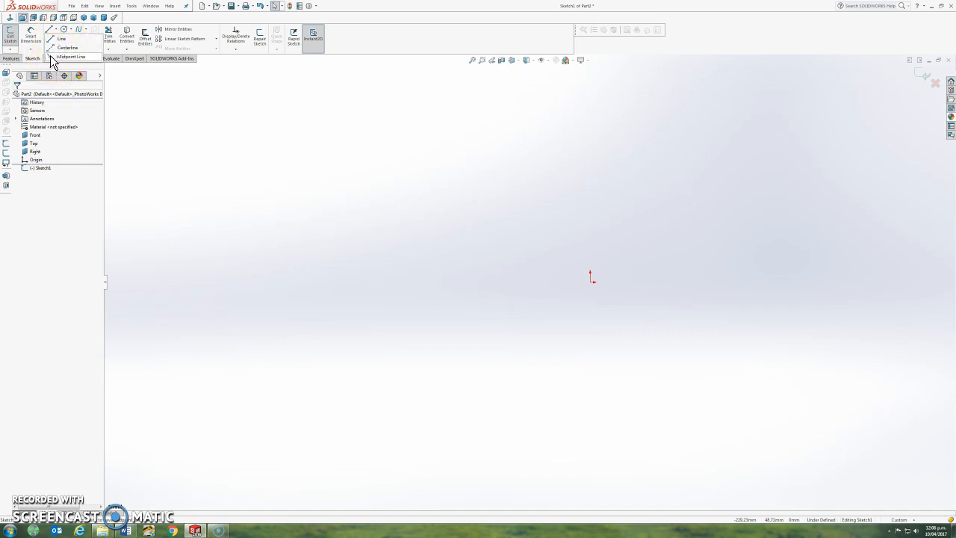
{"action": "left_click", "coordinate": [69, 56]}
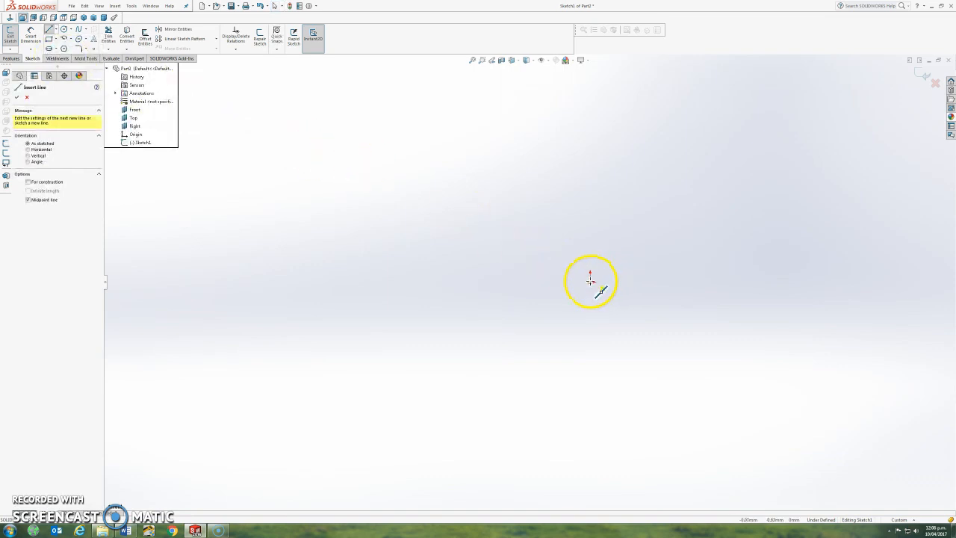
{"action": "left_click_drag", "start_coordinate": [590, 281], "coordinate": [785, 283]}
{"action": "key", "text": "Escape"}
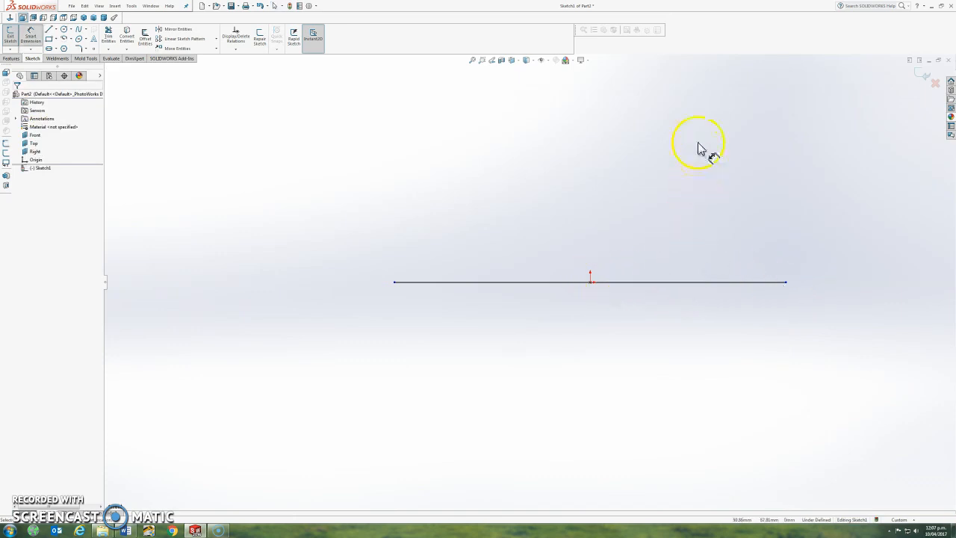
- Dimension the distance from the origin to the line's right endpoint as 100 mm
{"action": "left_click", "coordinate": [591, 281]}
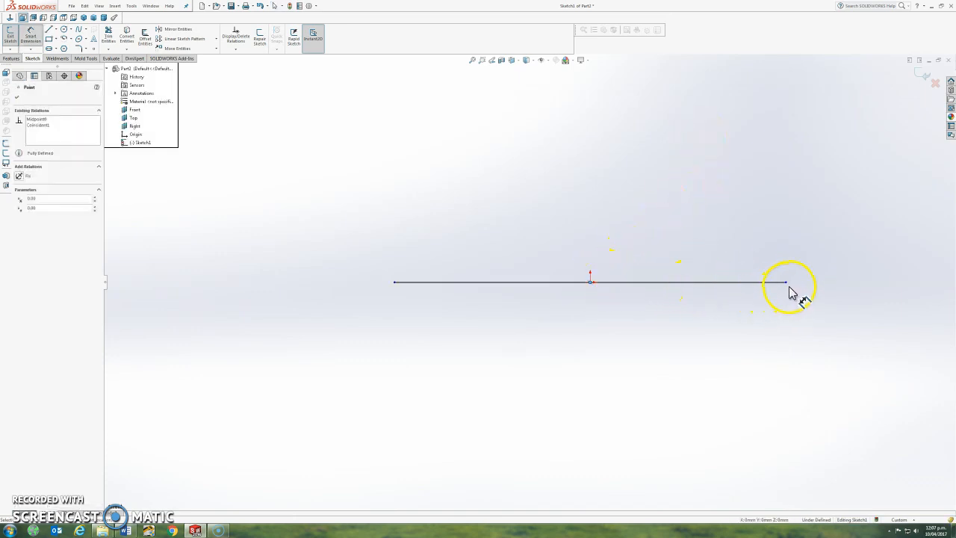
{"action": "left_click", "coordinate": [785, 283]}
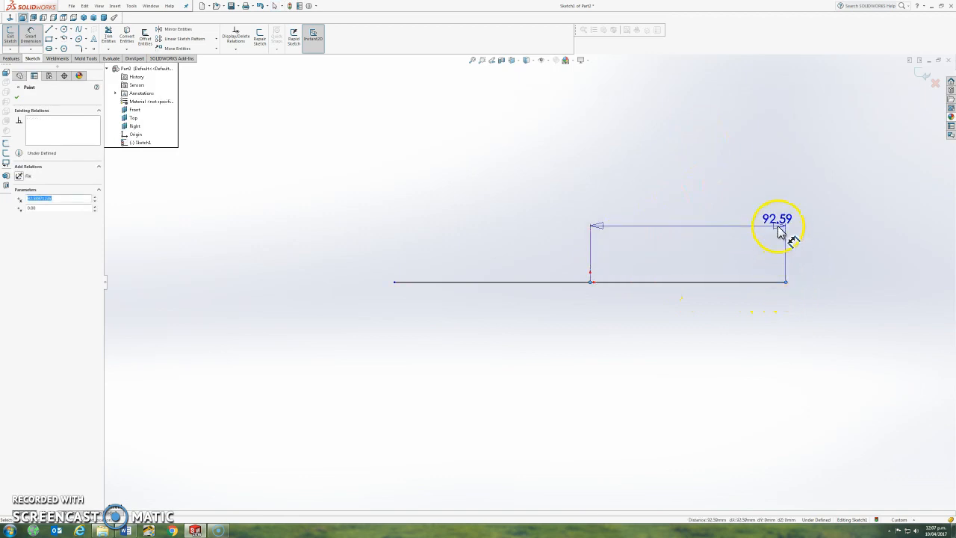
{"action": "left_click", "coordinate": [786, 236]}
{"action": "type", "text": "100"}
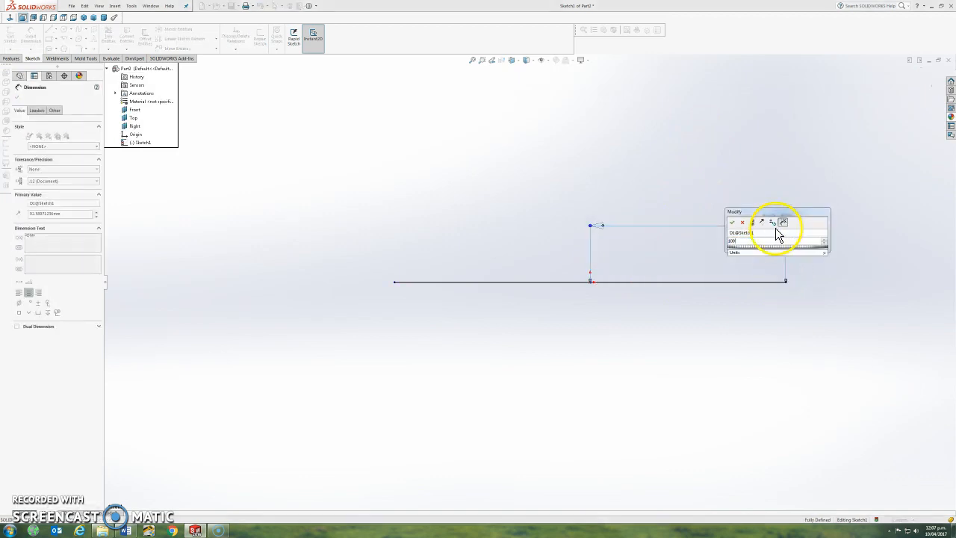
{"action": "key", "text": "Return"}
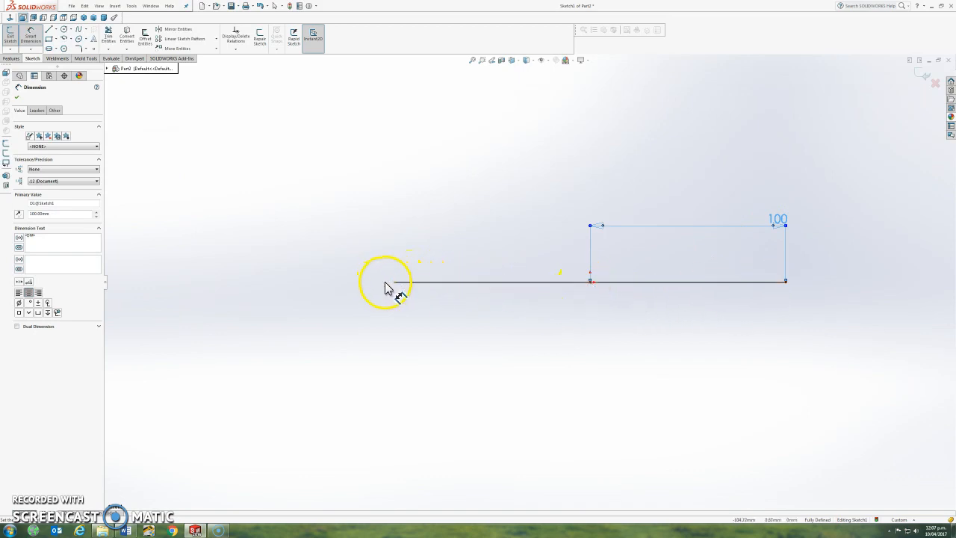
{"action": "left_click", "coordinate": [15, 98]}
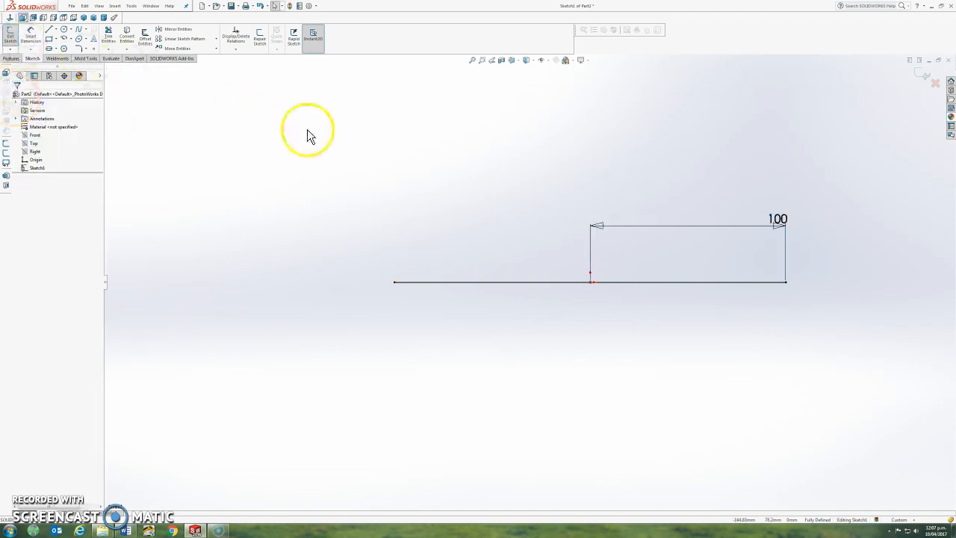
- Exit the line sketch and reopen it for editing
{"action": "left_click", "coordinate": [11, 41]}
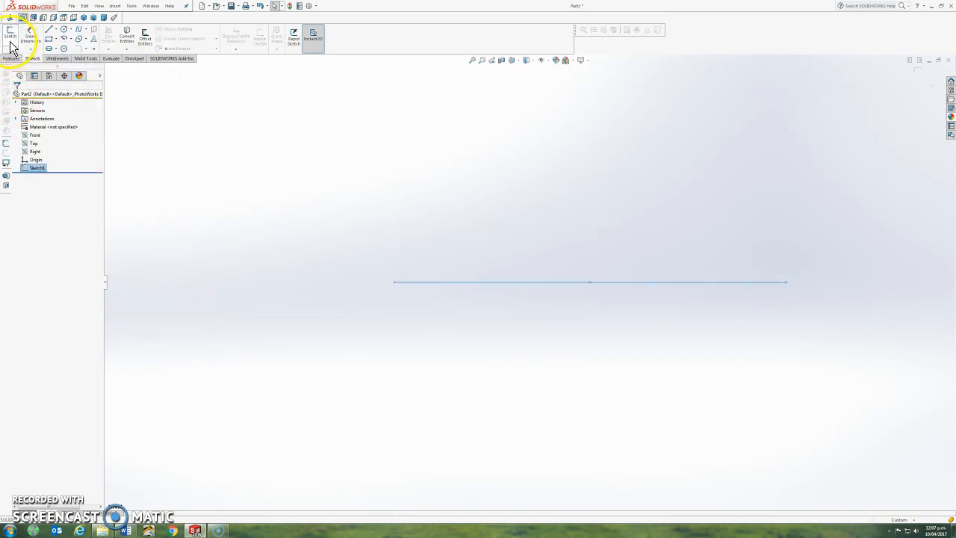
{"action": "left_click", "coordinate": [10, 48]}
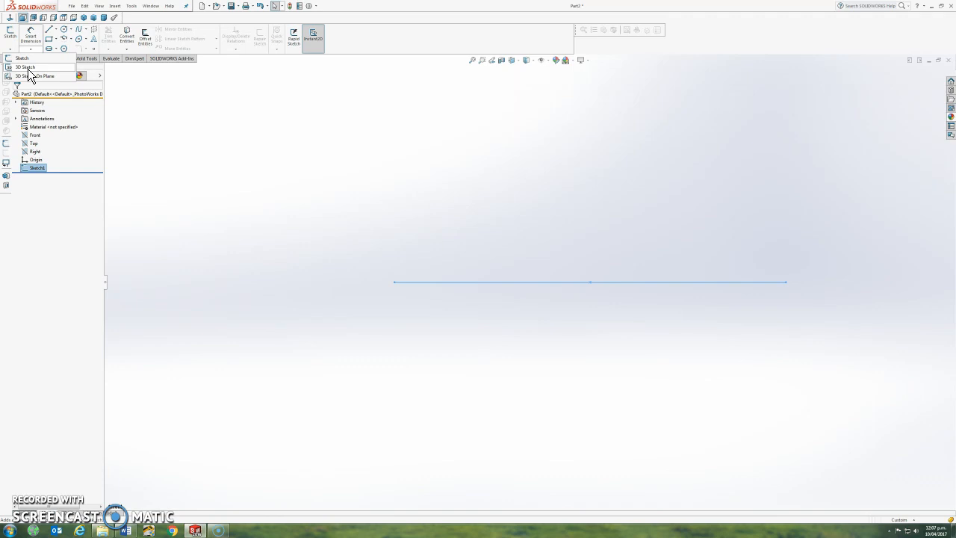
{"action": "left_click", "coordinate": [33, 67]}
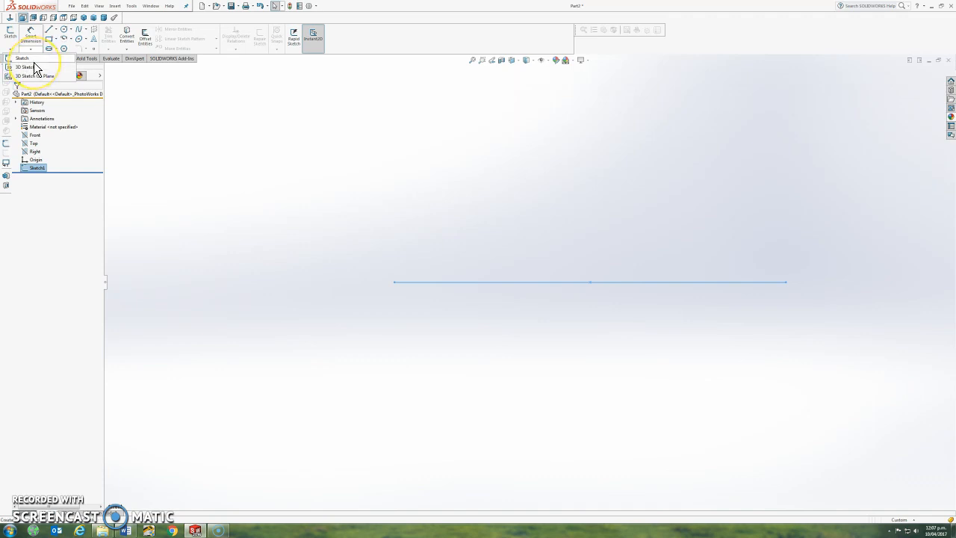
{"action": "left_click", "coordinate": [26, 61]}
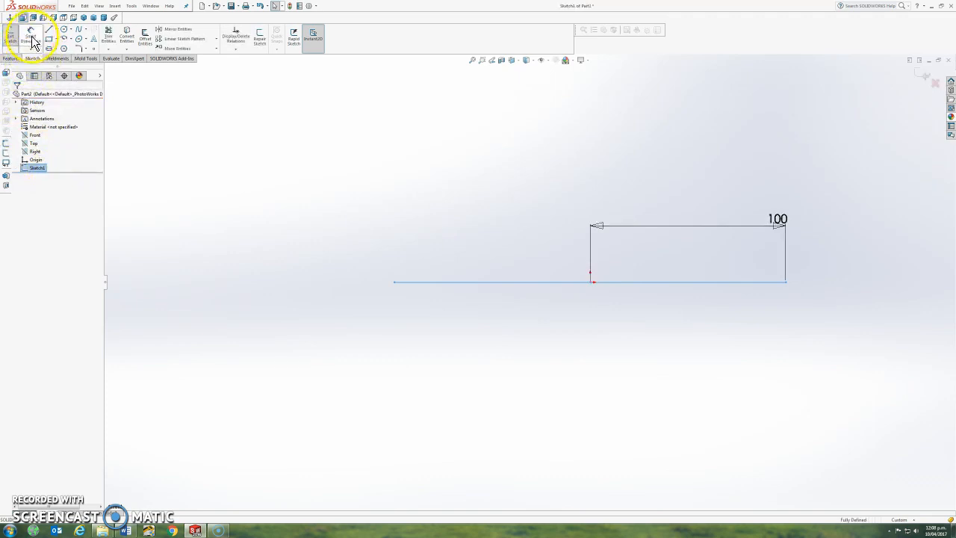
- Try to dimension the line's full length and the distance from the origin to its left endpoint
{"action": "left_click", "coordinate": [32, 41]}
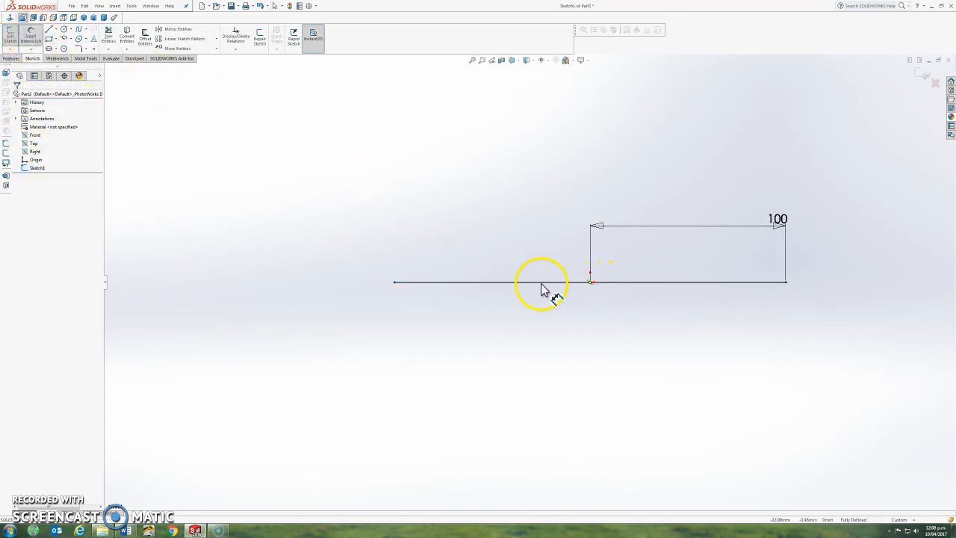
{"action": "left_click", "coordinate": [453, 283]}
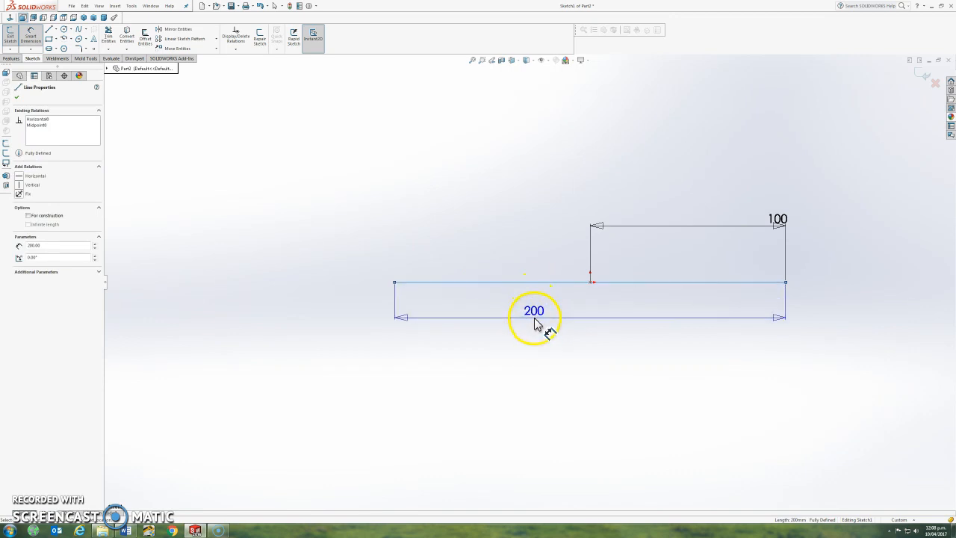
{"action": "key", "text": "Escape"}
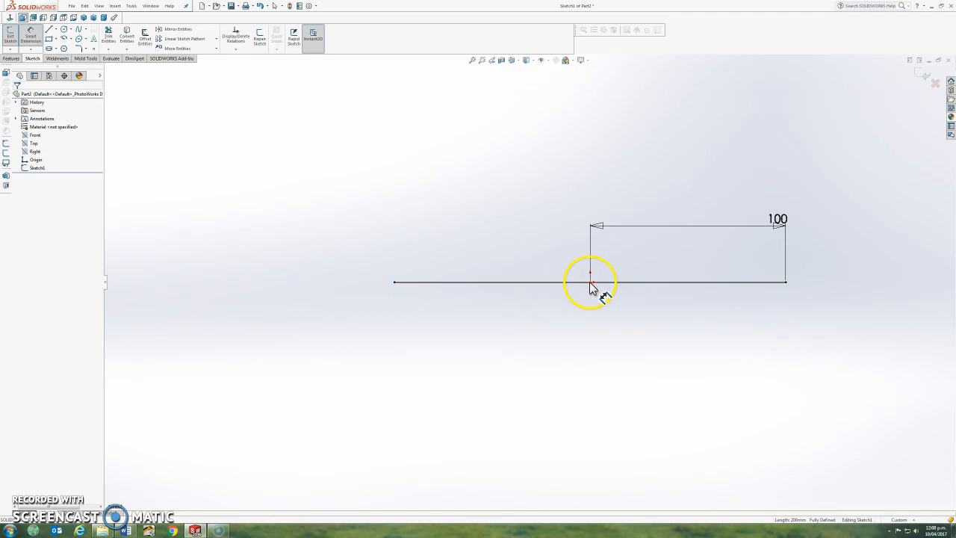
{"action": "left_click", "coordinate": [590, 282]}
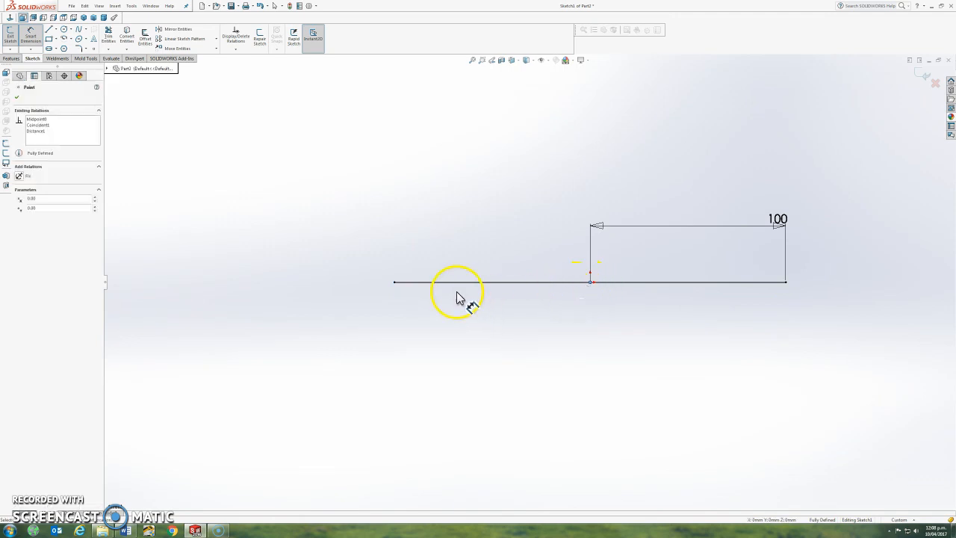
{"action": "left_click", "coordinate": [395, 282]}
{"action": "key", "text": "Escape"}
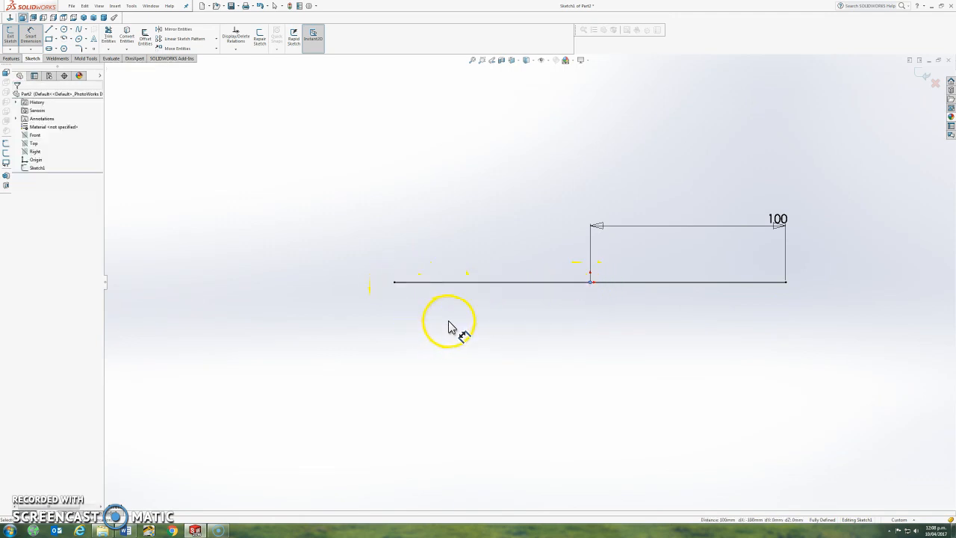
- Try to dimension between the origin point and the left half of the line
{"action": "left_click", "coordinate": [482, 283]}
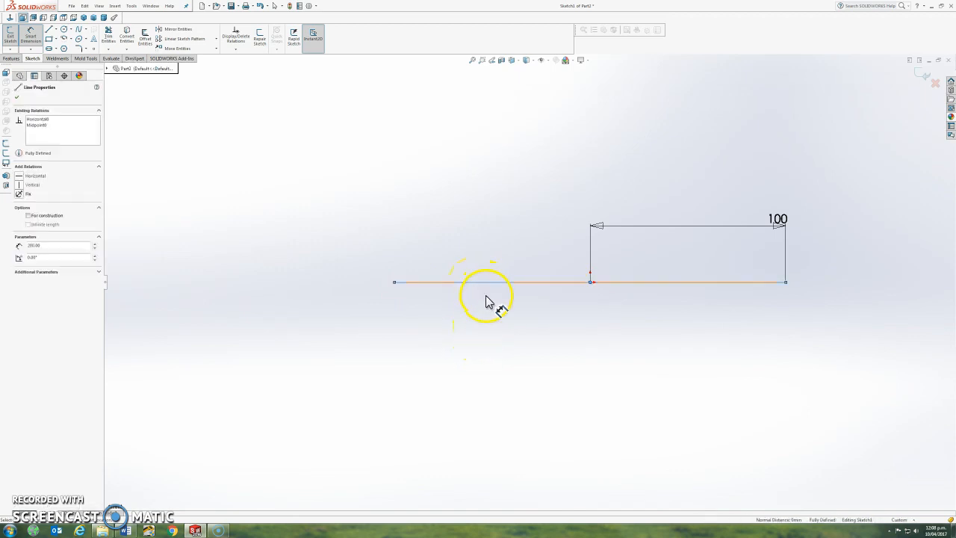
{"action": "left_click", "coordinate": [489, 283]}
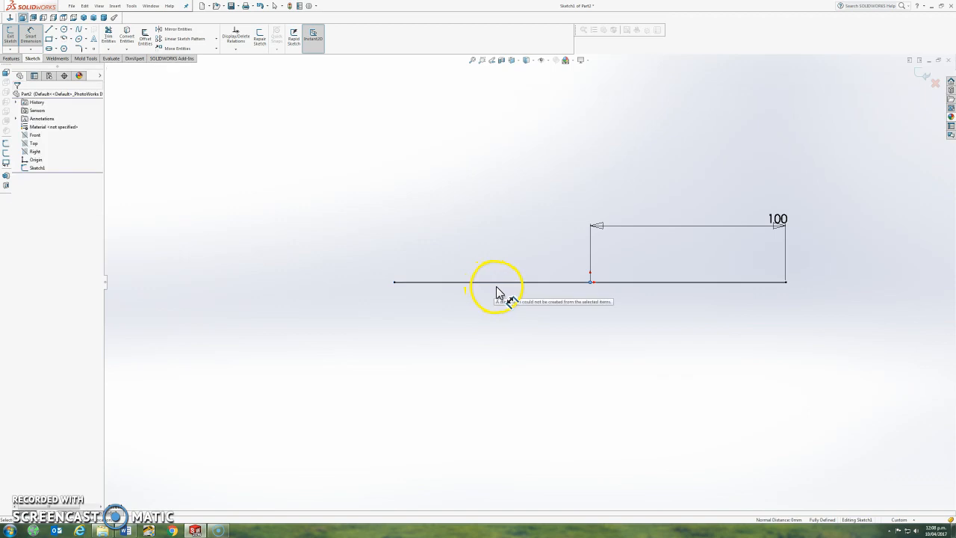
{"action": "left_click", "coordinate": [499, 290]}
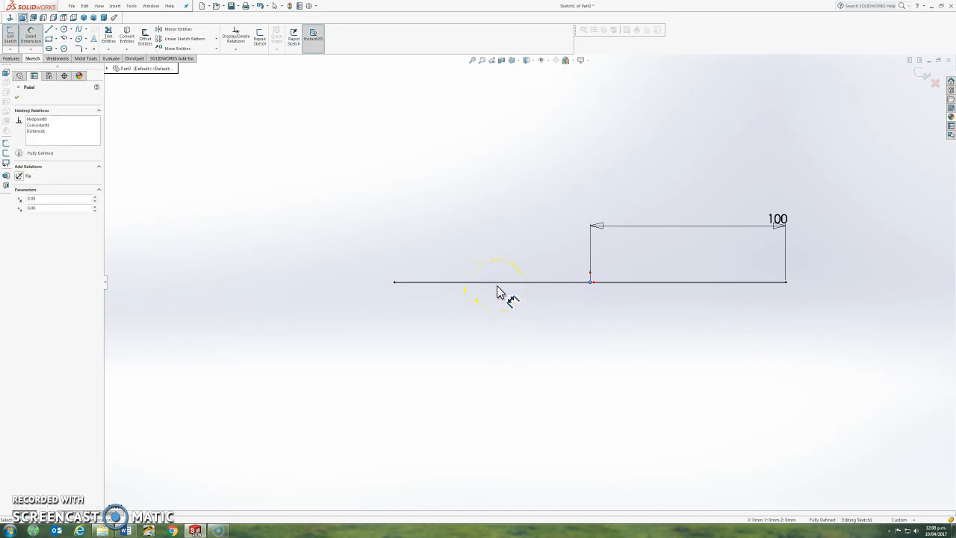
{"action": "left_click", "coordinate": [498, 284]}
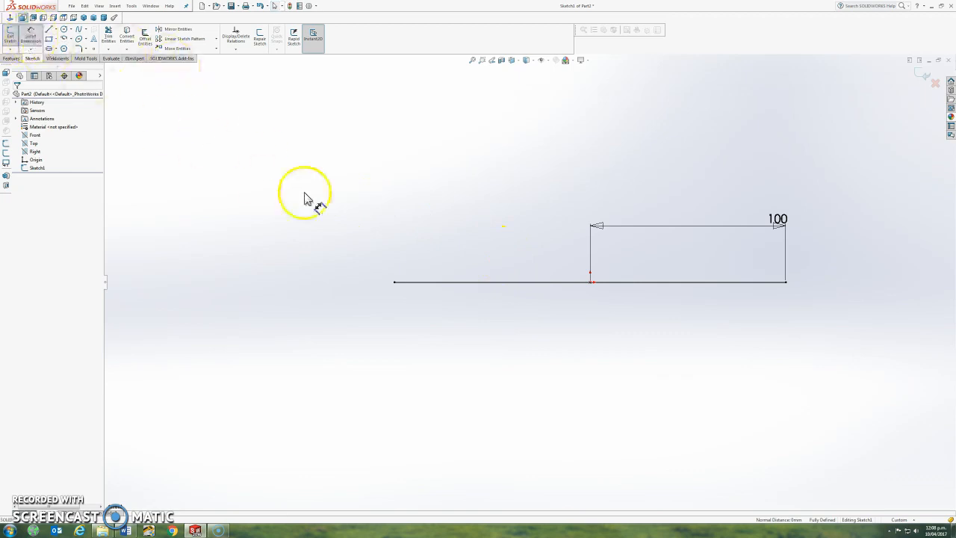
- Add a driven overall length dimension below the line and try to edit its value
{"action": "left_click", "coordinate": [448, 282]}
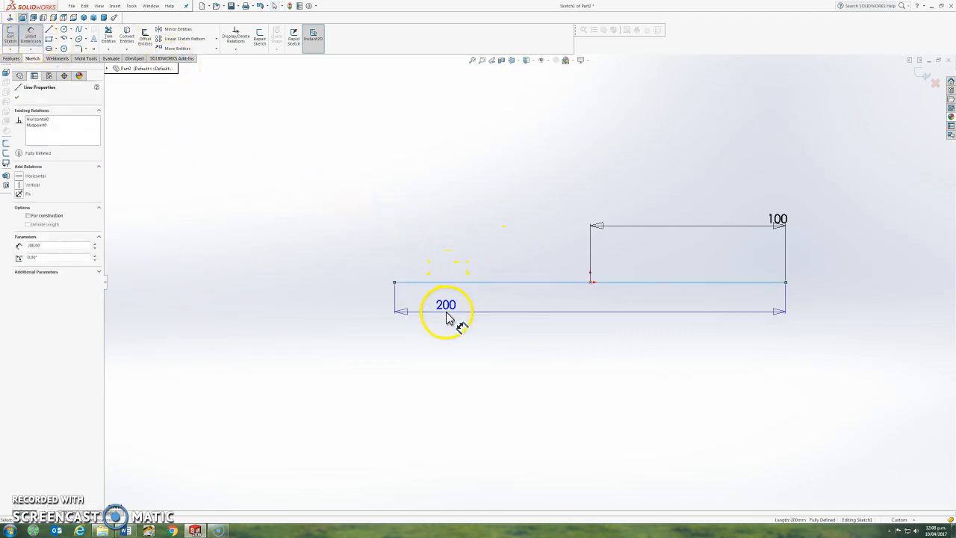
{"action": "left_click", "coordinate": [447, 317]}
{"action": "left_click", "coordinate": [543, 271]}
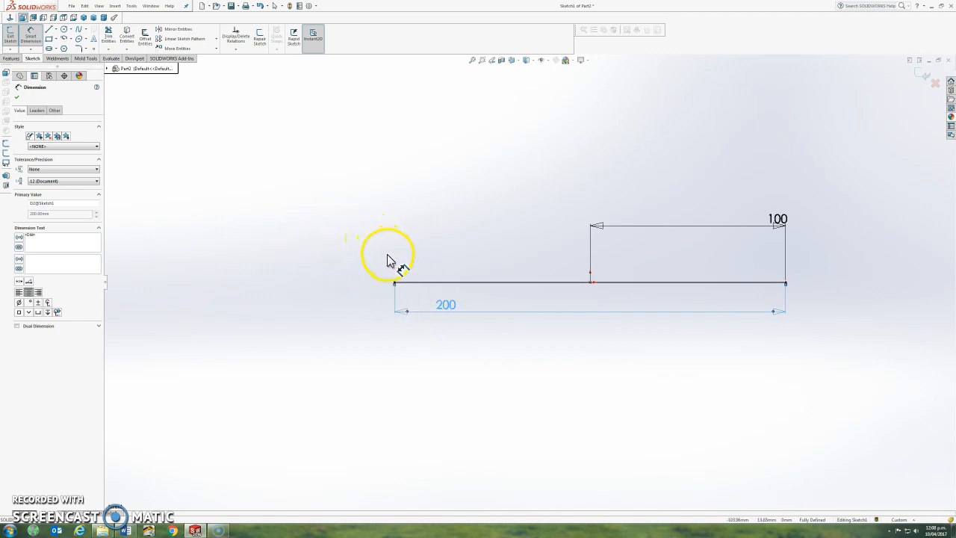
{"action": "double_click", "coordinate": [442, 306]}
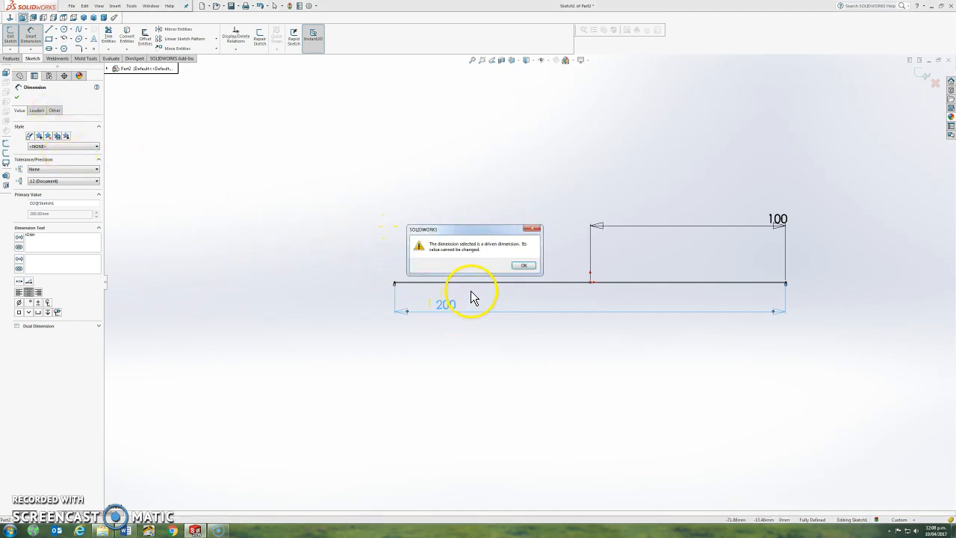
{"action": "key", "text": "Return"}
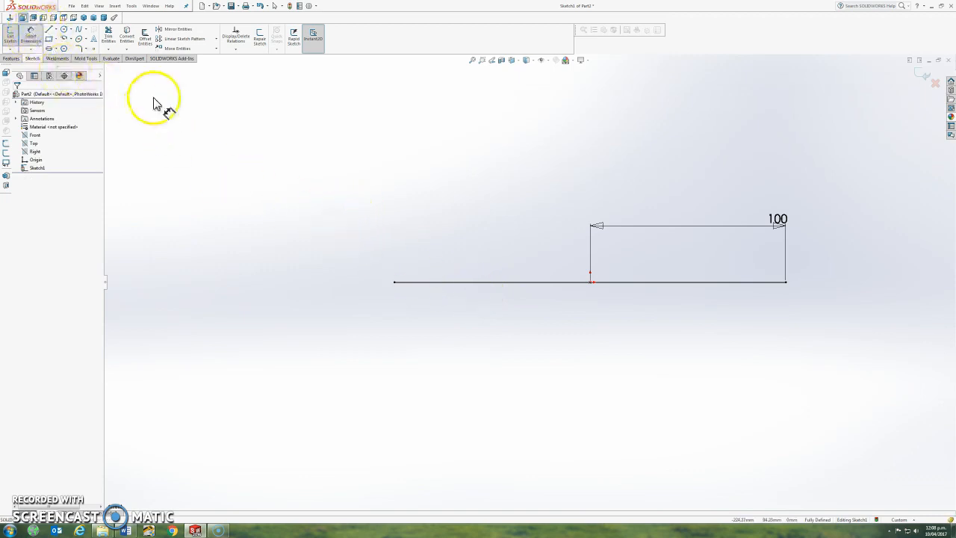
{"action": "left_click", "coordinate": [35, 43]}
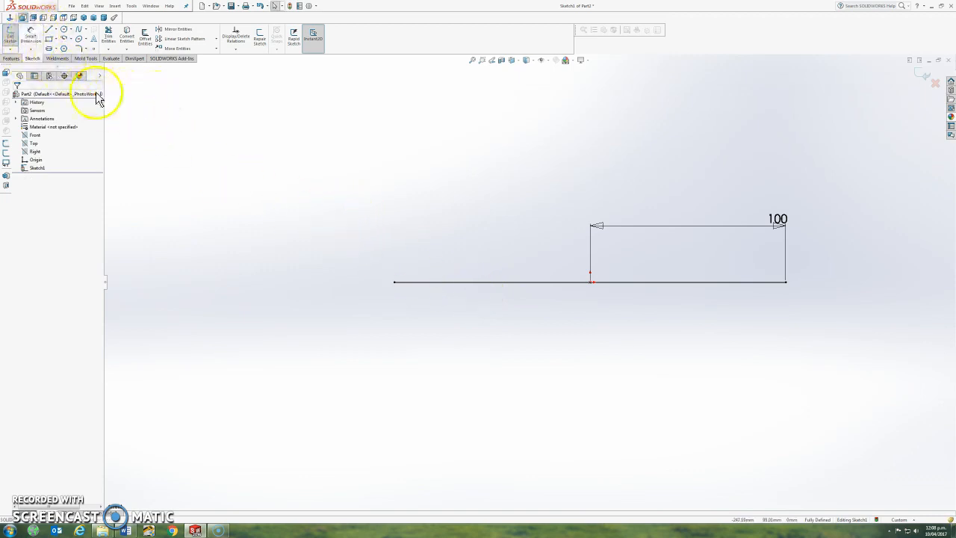
{"action": "left_click", "coordinate": [32, 39]}
{"action": "key", "text": "Escape"}
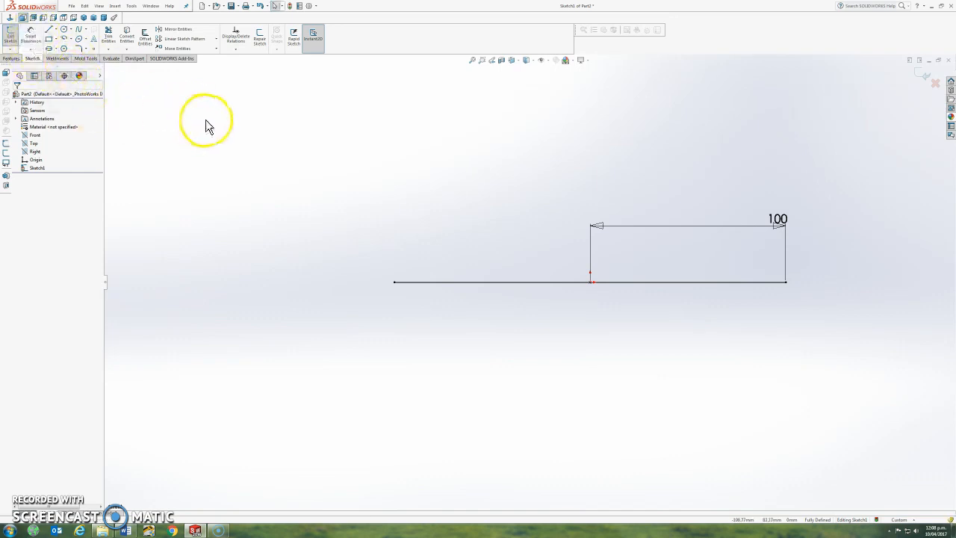
{"action": "left_click", "coordinate": [31, 50]}
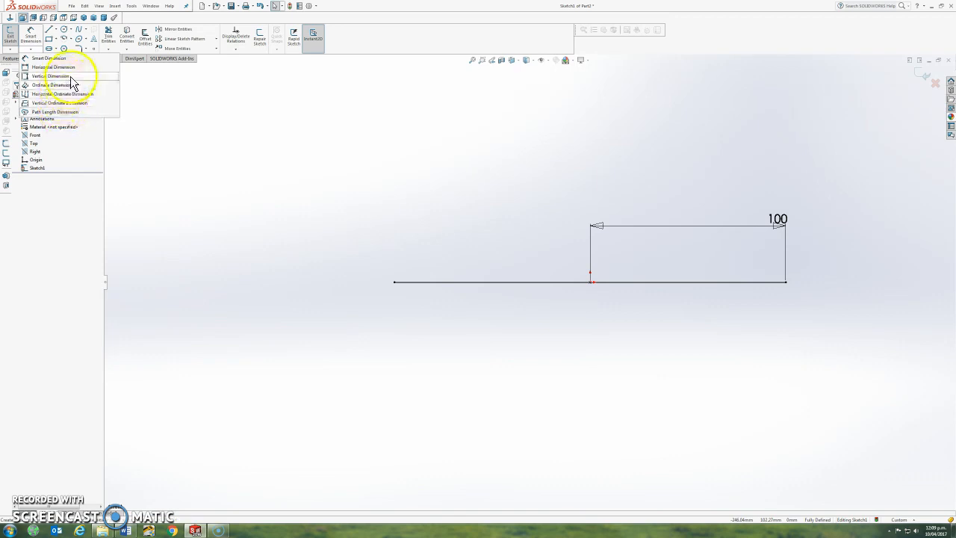
- Sketch a vertical centerline through the origin, crossing the horizontal line, and stretch its lower endpoint further down
{"action": "left_click", "coordinate": [55, 30]}
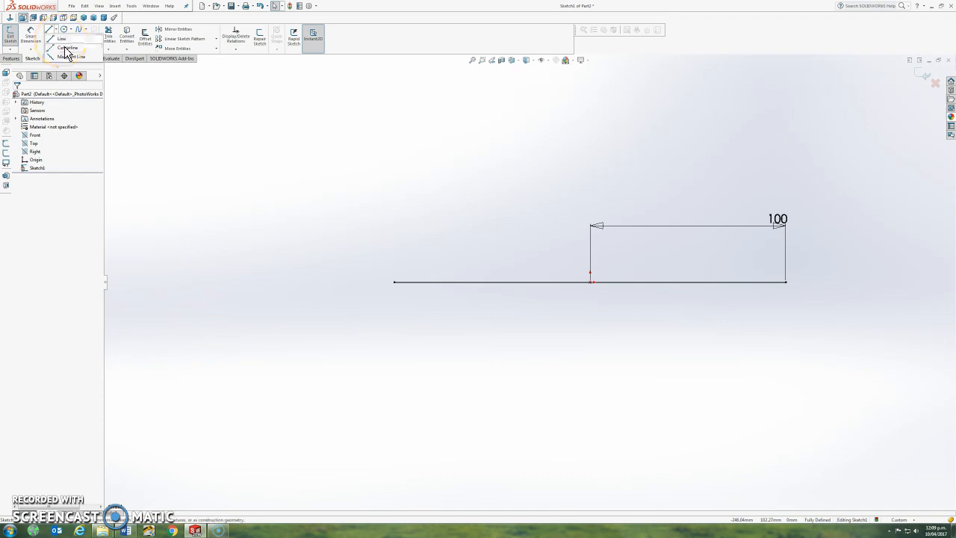
{"action": "left_click", "coordinate": [65, 48]}
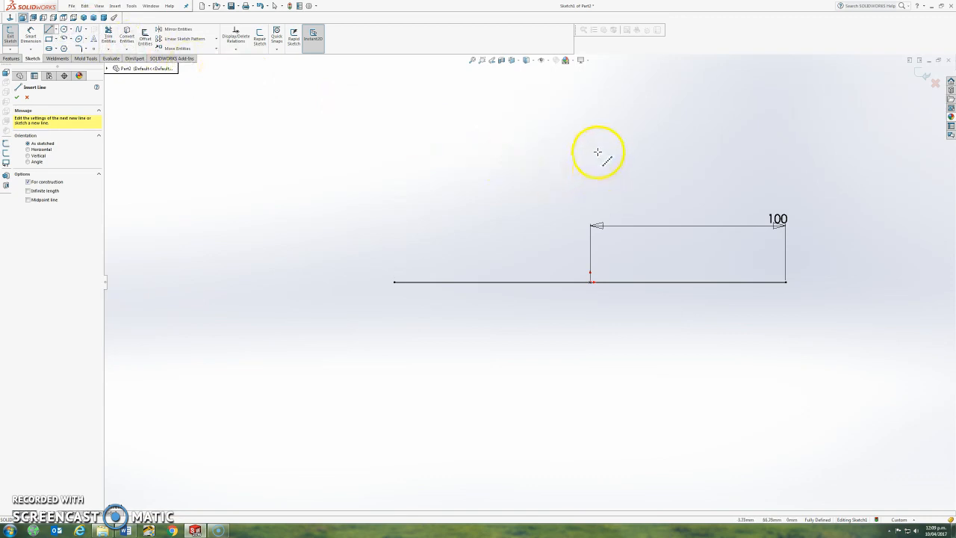
{"action": "left_click", "coordinate": [590, 281]}
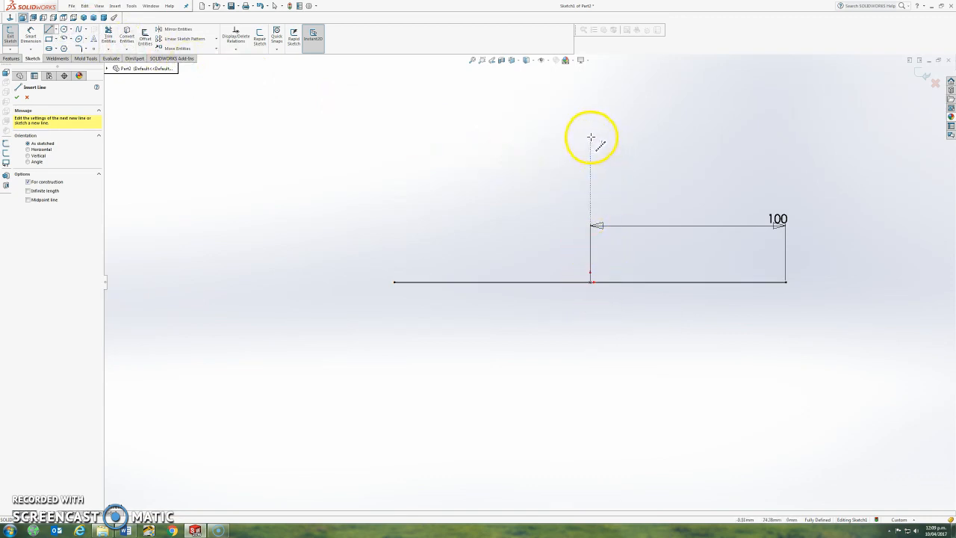
{"action": "left_click", "coordinate": [590, 136]}
{"action": "left_click", "coordinate": [590, 382]}
{"action": "key", "text": "Escape"}
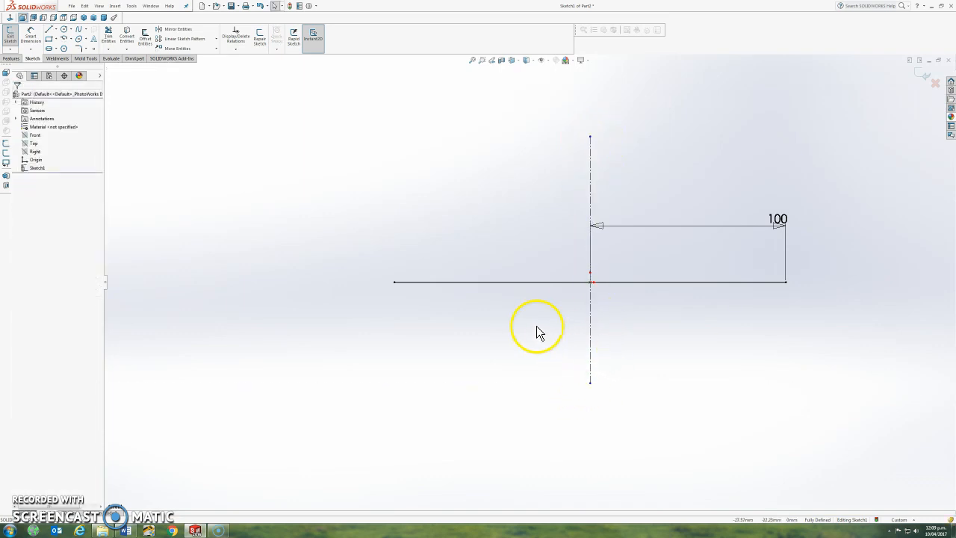
{"action": "left_click_drag", "start_coordinate": [593, 386], "coordinate": [590, 426]}
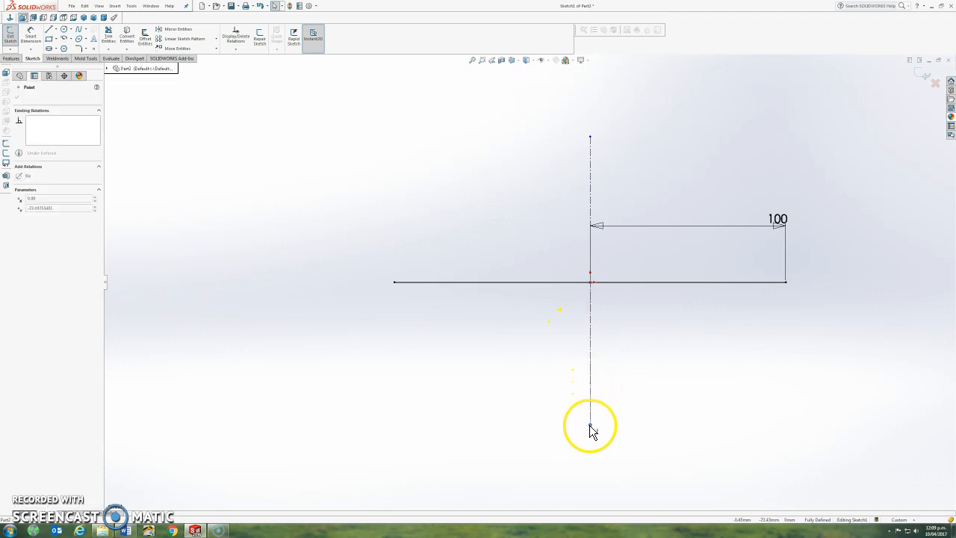
- Make the vertical centerline's midpoint coincident with the origin
{"action": "right_click", "coordinate": [592, 340]}
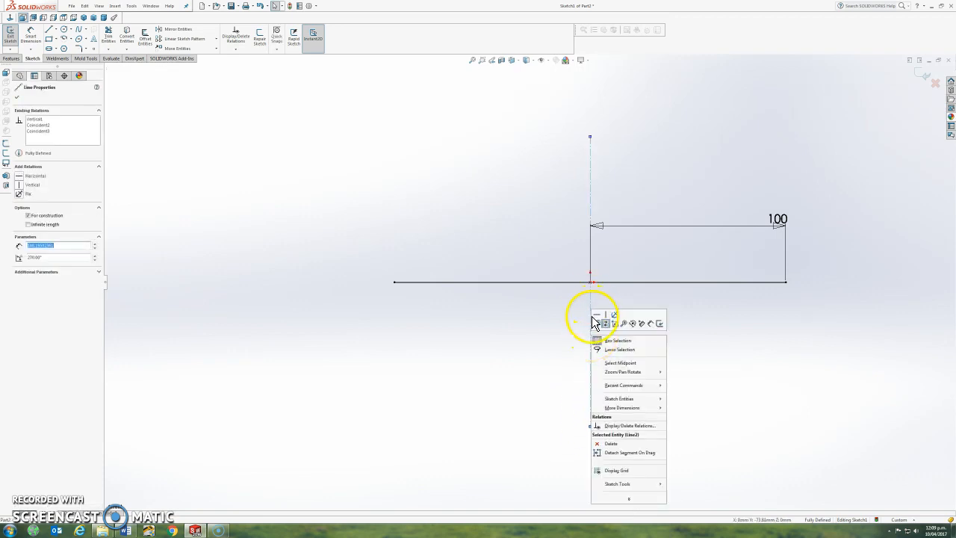
{"action": "left_click", "coordinate": [614, 362]}
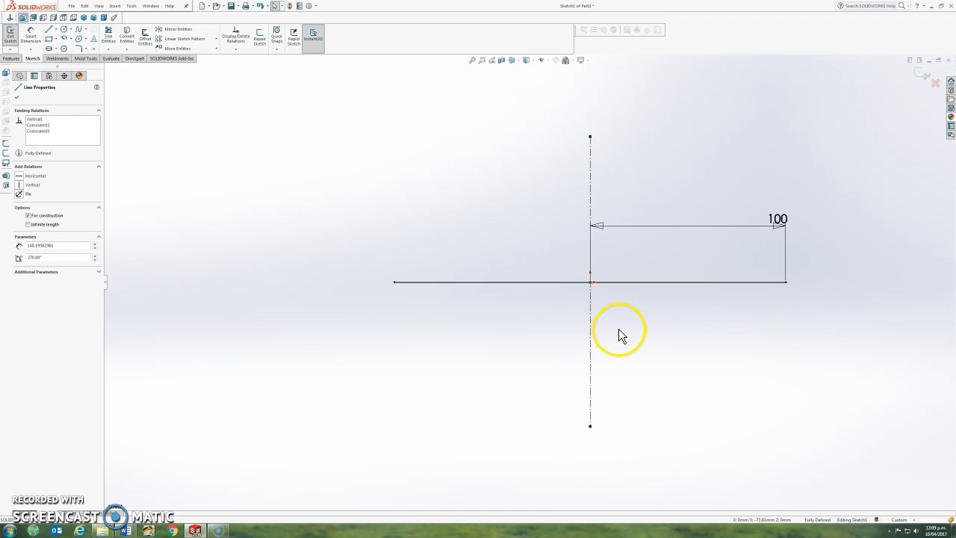
{"action": "left_click", "coordinate": [591, 282], "text": "ctrl"}
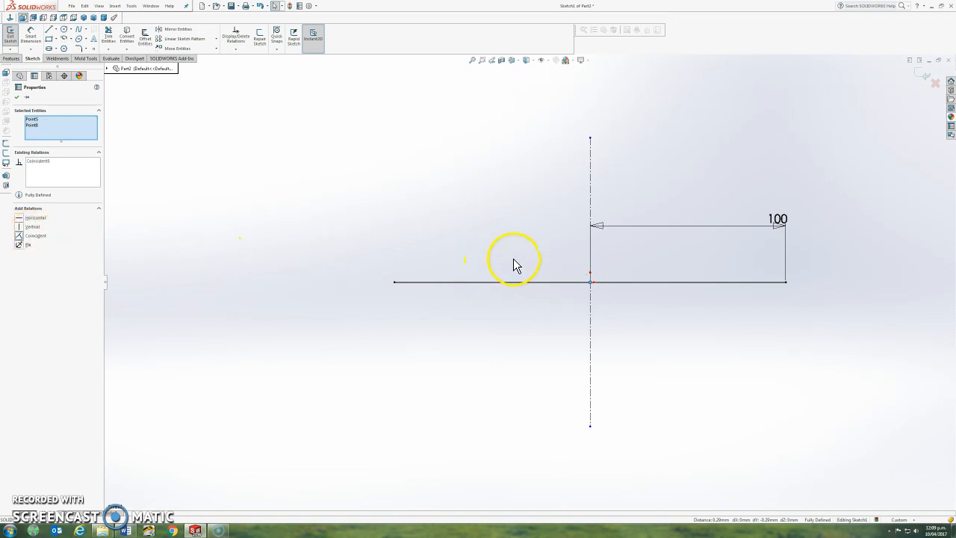
{"action": "left_click", "coordinate": [16, 97]}
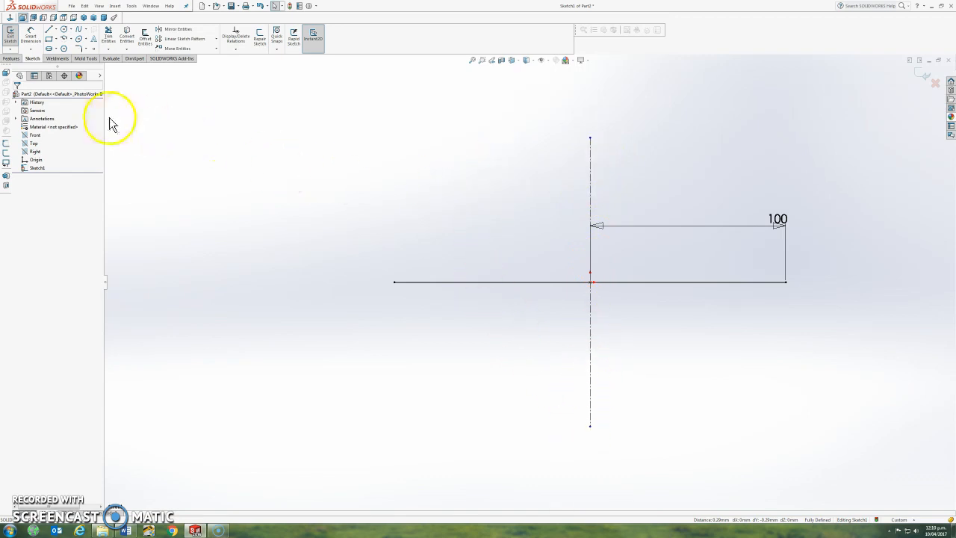
- Dimension the vertical centerline's full length as 200 mm, placing the dimension beyond the horizontal line's right end
{"action": "left_click", "coordinate": [38, 38]}
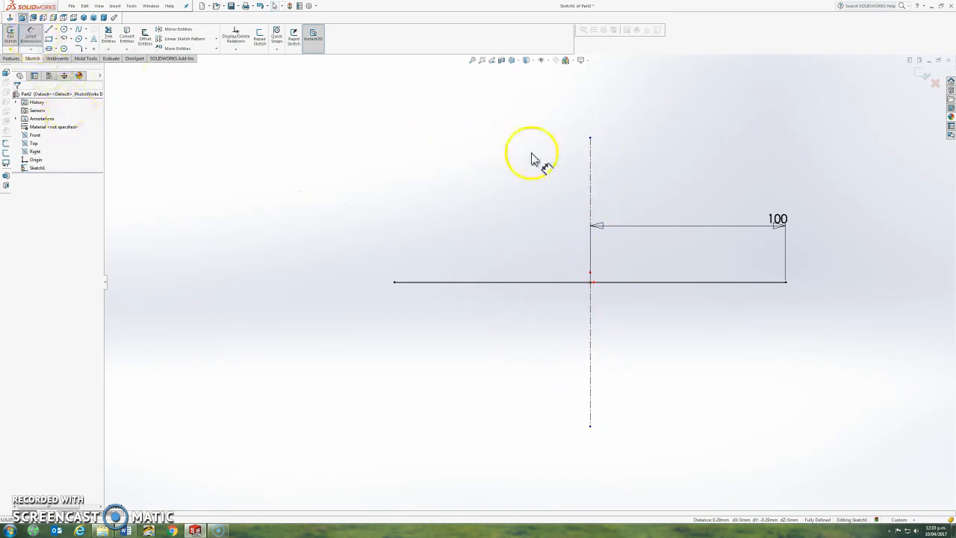
{"action": "left_click", "coordinate": [590, 166]}
{"action": "left_click", "coordinate": [870, 193]}
{"action": "type", "text": "200"}
{"action": "key", "text": "Return"}
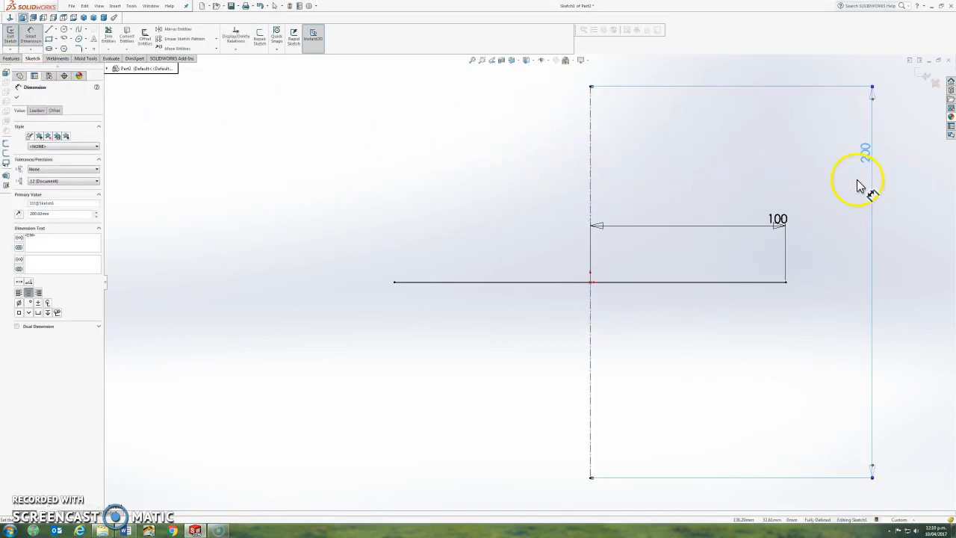
{"action": "left_click", "coordinate": [18, 97]}
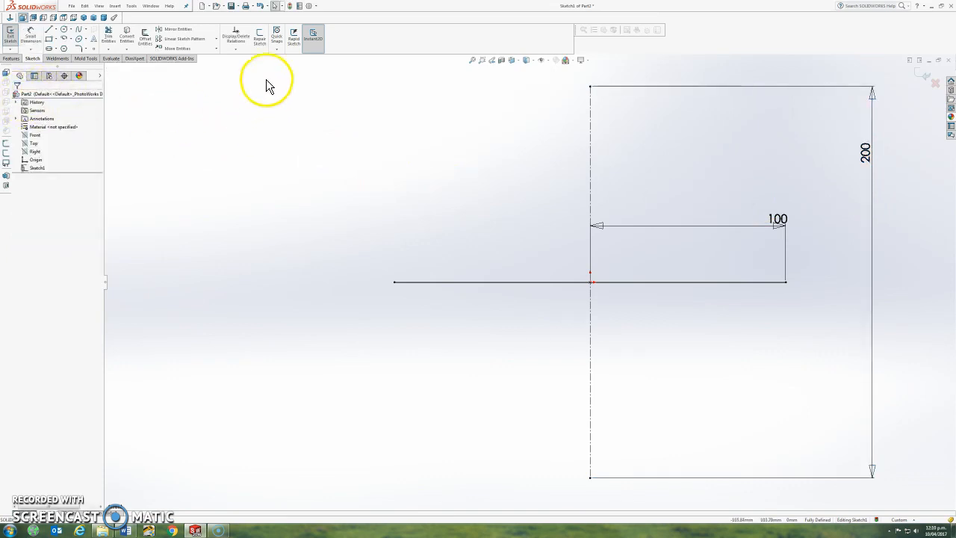
- Try a corner rectangle about 94 by 51 mm running down and left from the origin, and undo it
{"action": "left_click", "coordinate": [56, 41]}
{"action": "left_click", "coordinate": [55, 42]}
{"action": "left_click", "coordinate": [53, 41]}
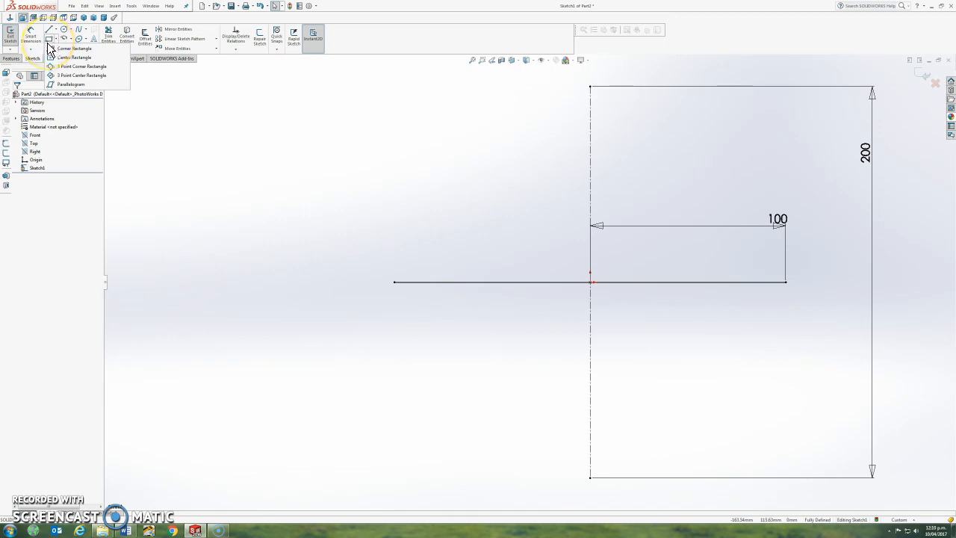
{"action": "left_click", "coordinate": [86, 50]}
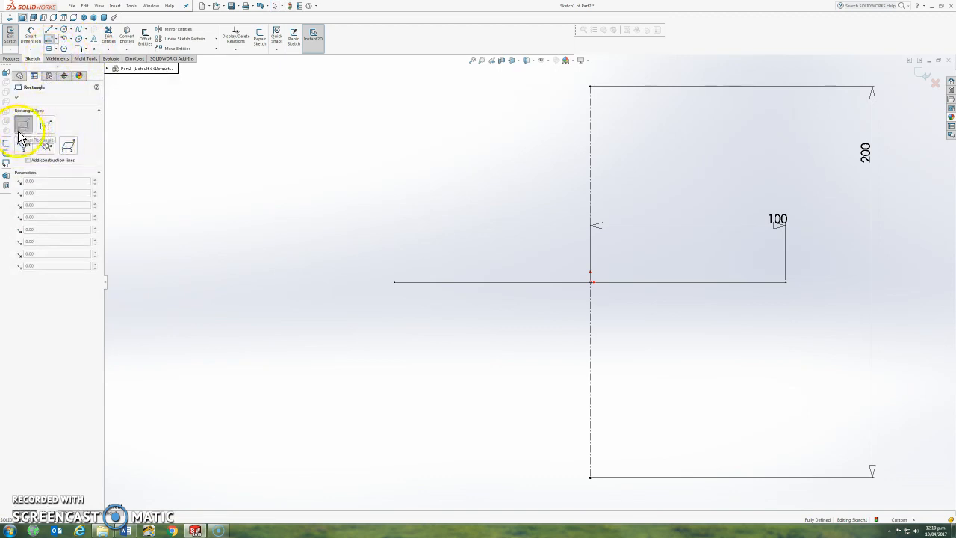
{"action": "left_click", "coordinate": [590, 281]}
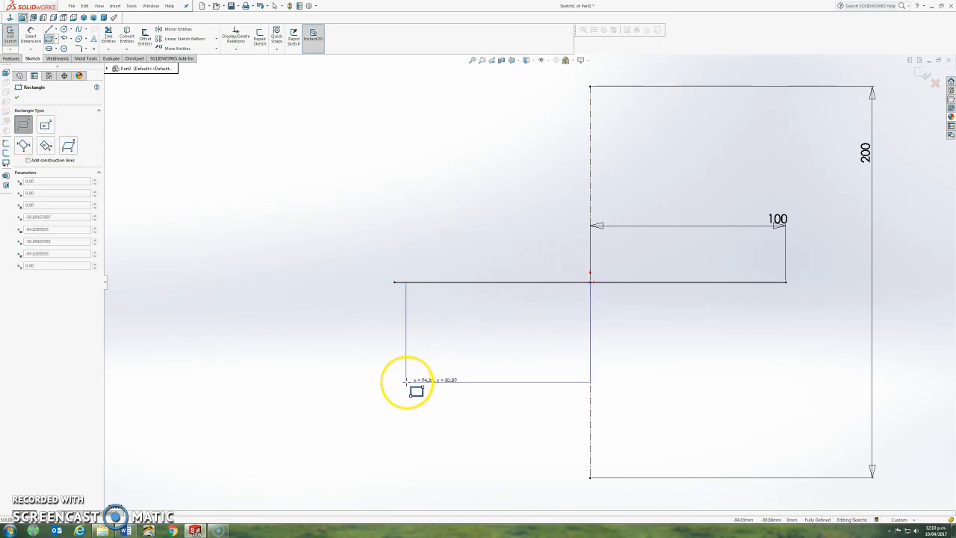
{"action": "left_click", "coordinate": [405, 381]}
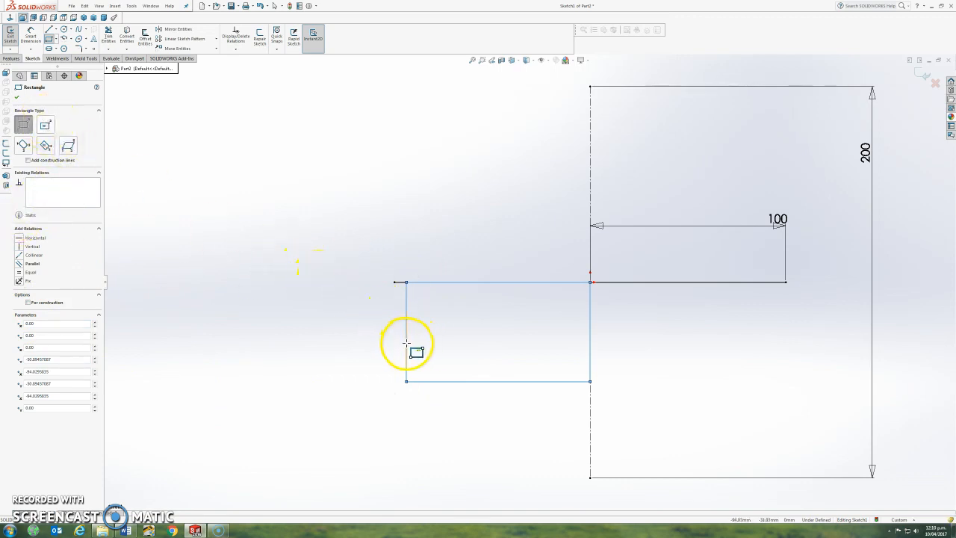
{"action": "key", "text": "Escape"}
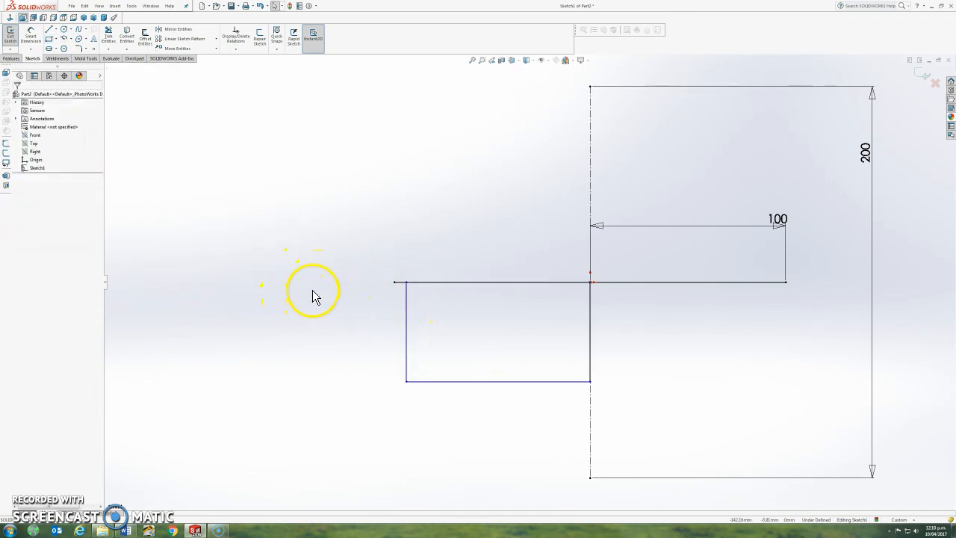
{"action": "key", "text": "ctrl+z"}
- Sketch a center rectangle about 107 by 109 mm centred on the origin
{"action": "left_click", "coordinate": [49, 40]}
{"action": "left_click", "coordinate": [45, 129]}
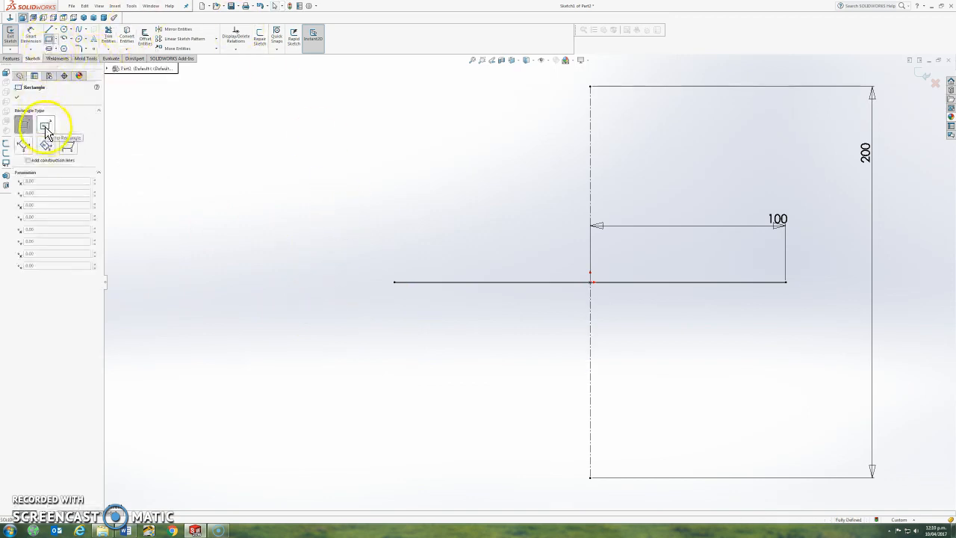
{"action": "left_click", "coordinate": [590, 281]}
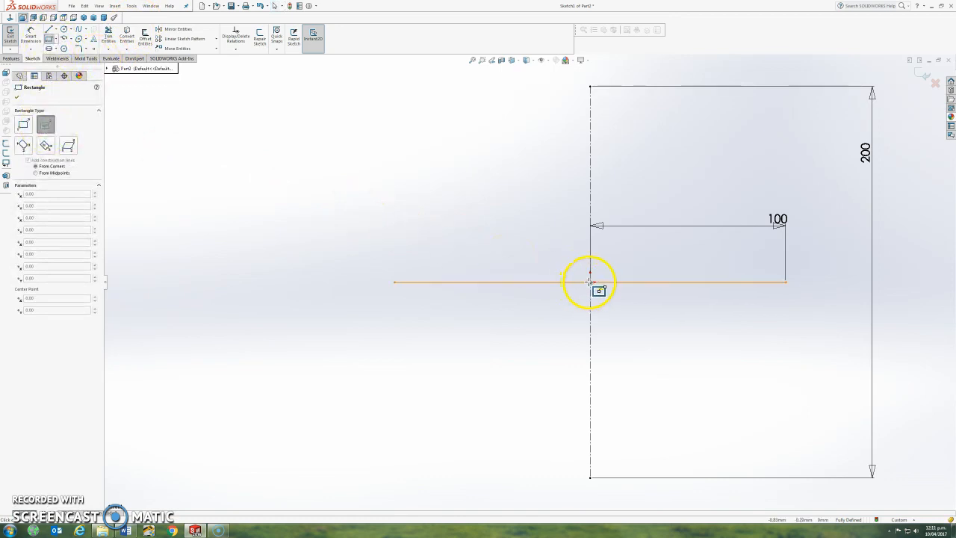
{"action": "left_click", "coordinate": [485, 176]}
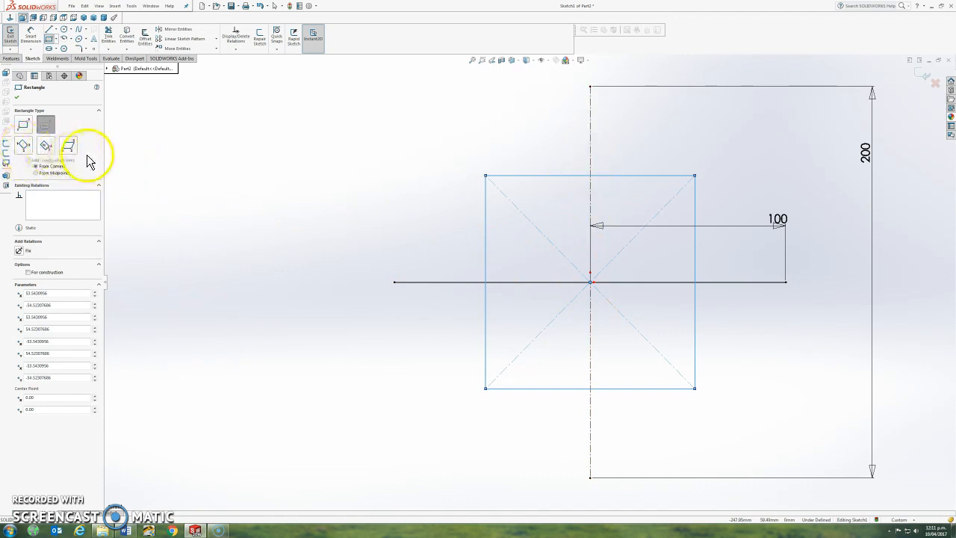
- Sketch a tilted 3 point corner rectangle about 72 by 55 mm starting from the center rectangle's lower-right corner
{"action": "left_click", "coordinate": [24, 149]}
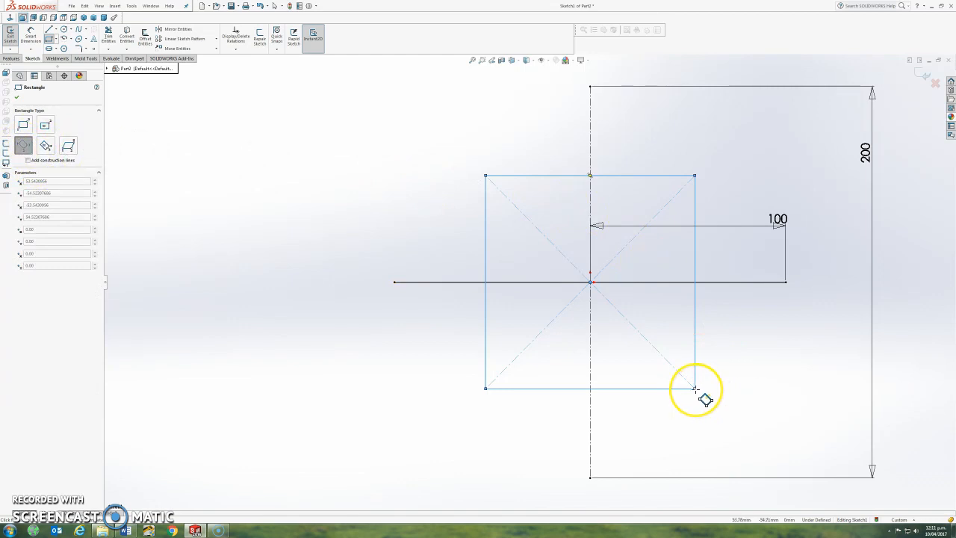
{"action": "left_click_drag", "start_coordinate": [695, 389], "coordinate": [697, 445]}
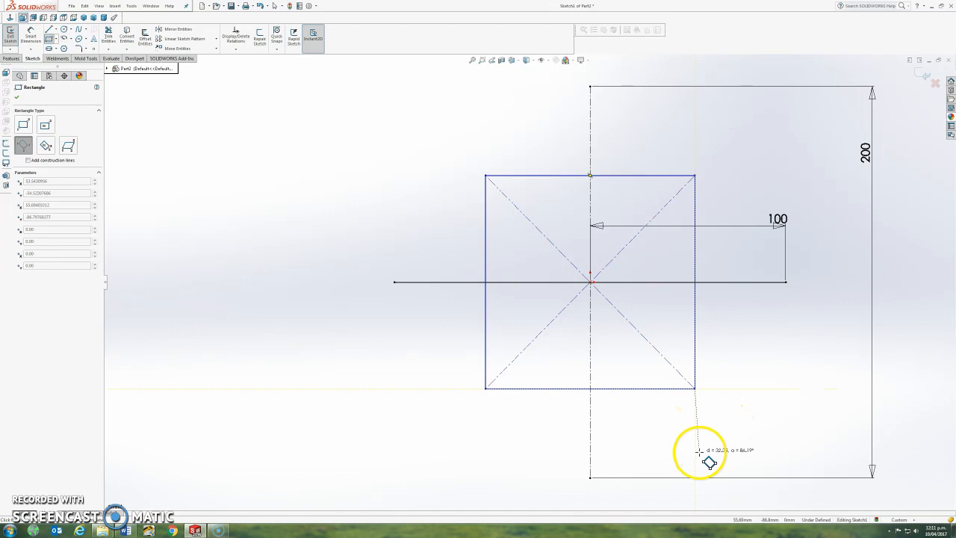
{"action": "left_click", "coordinate": [779, 498]}
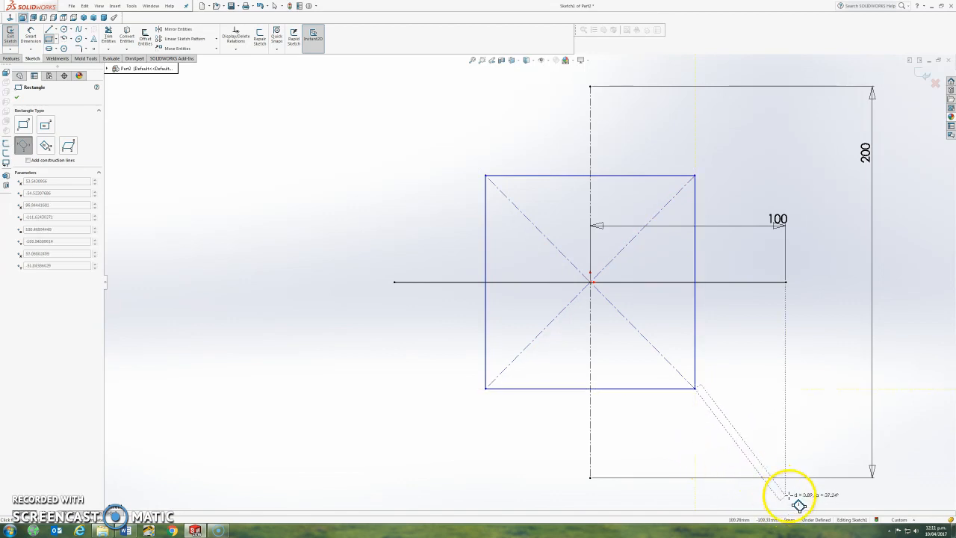
{"action": "left_click", "coordinate": [867, 435]}
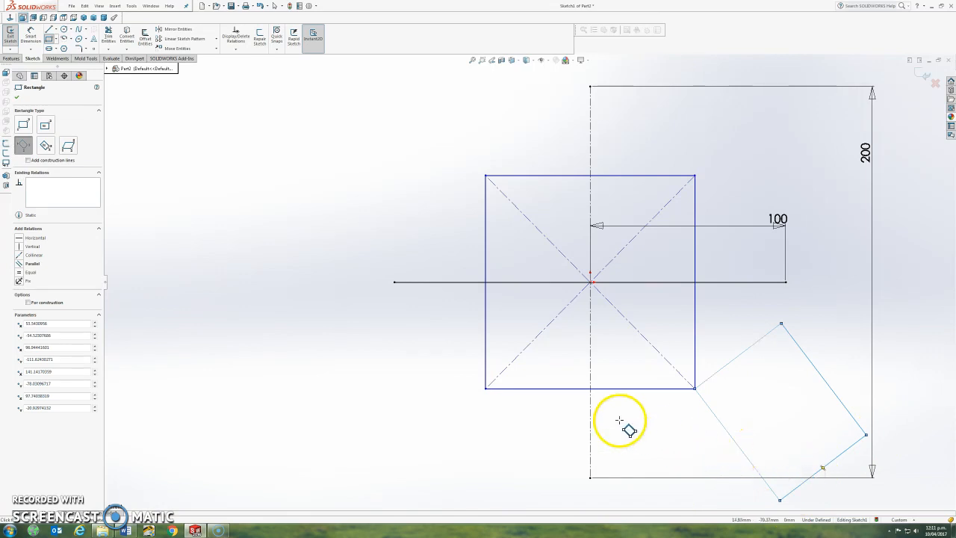
{"action": "left_click", "coordinate": [17, 99]}
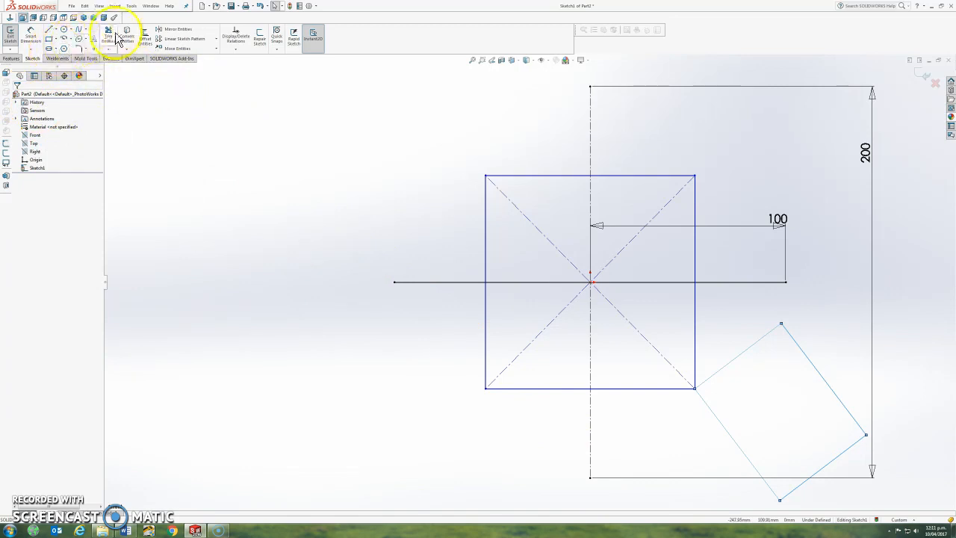
- Try to delete both rectangles with a box selection, and undo back to the state before they were drawn
{"action": "left_click_drag", "start_coordinate": [393, 111], "coordinate": [875, 478]}
{"action": "key", "text": "Delete"}
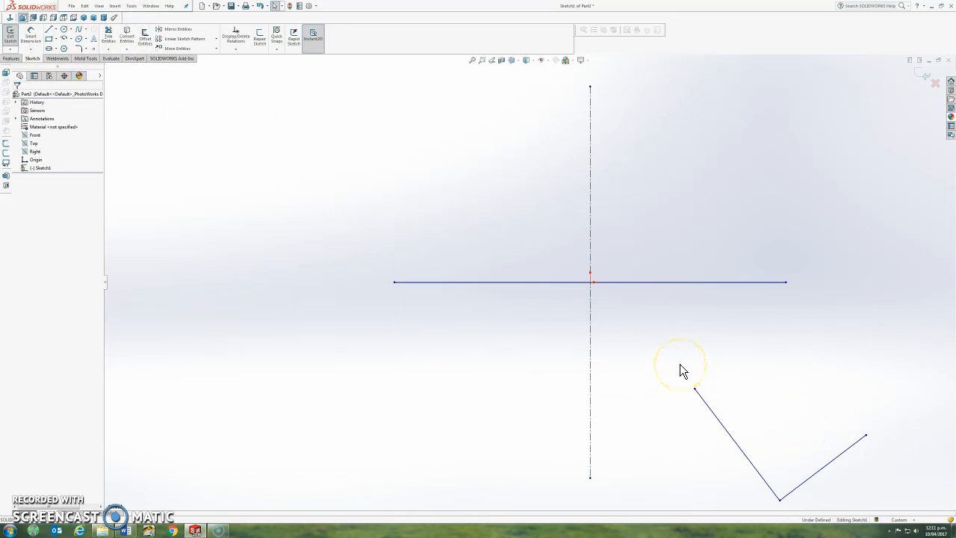
{"action": "key", "text": "ctrl+z"}
{"action": "key", "text": "ctrl+z"}
{"action": "key", "text": "ctrl+z"}
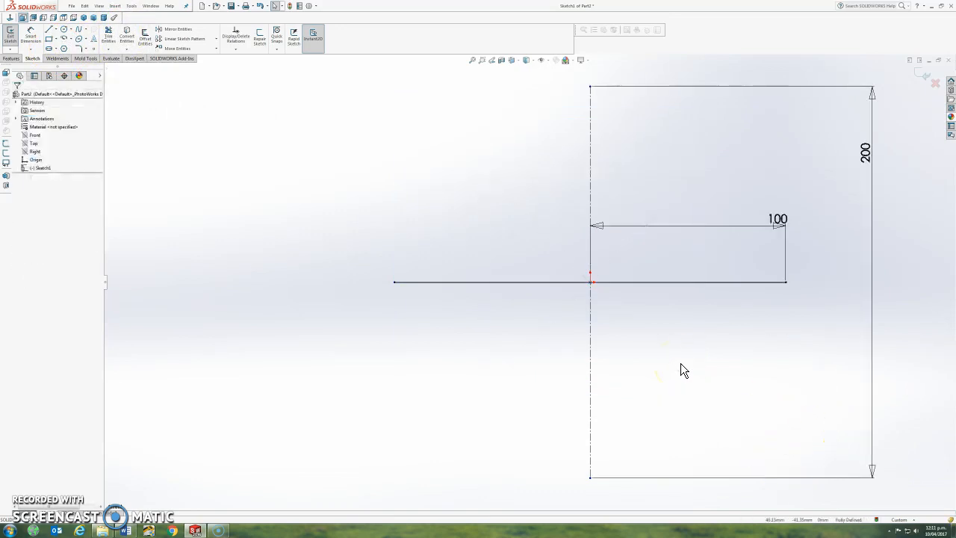
- Sketch a circle about 137 mm in diameter centred on the origin, and delete it
{"action": "left_click", "coordinate": [71, 31]}
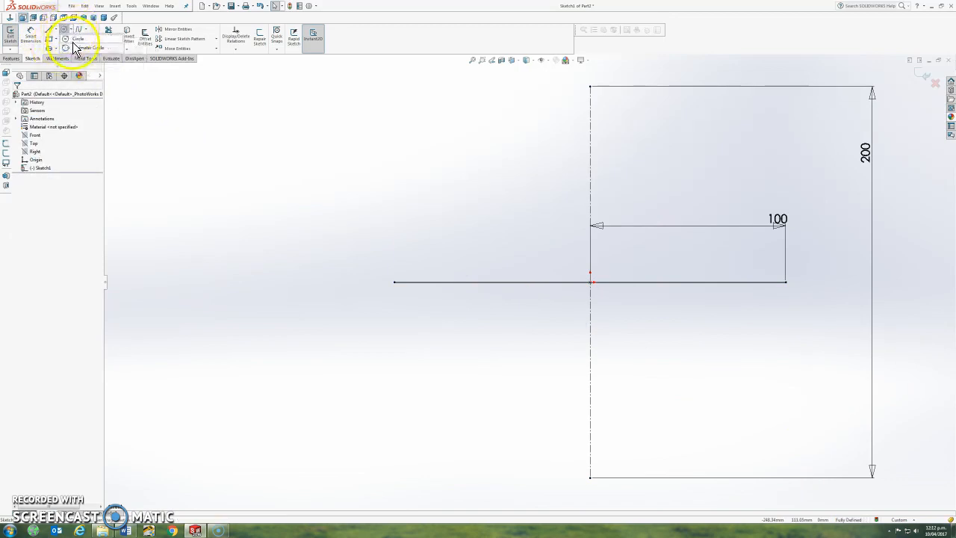
{"action": "left_click", "coordinate": [75, 39]}
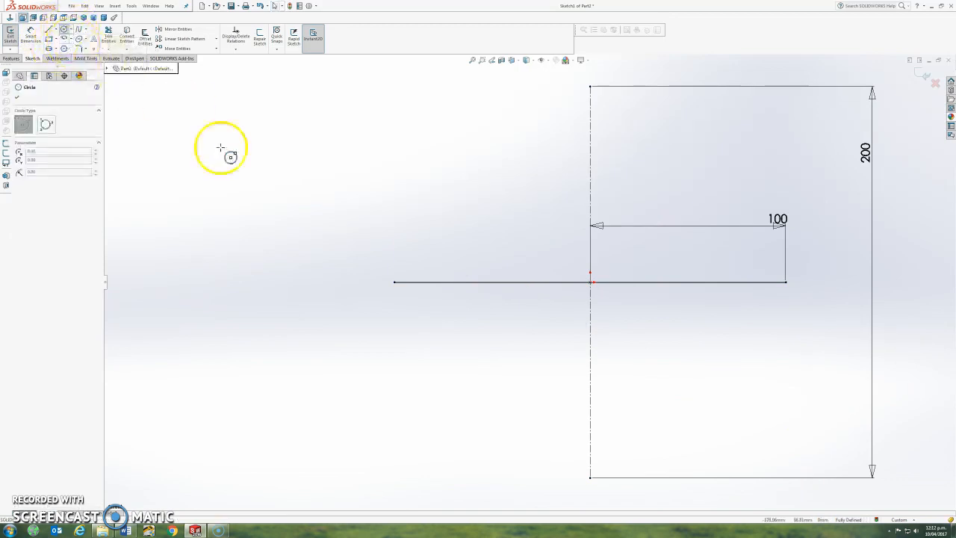
{"action": "left_click", "coordinate": [590, 281]}
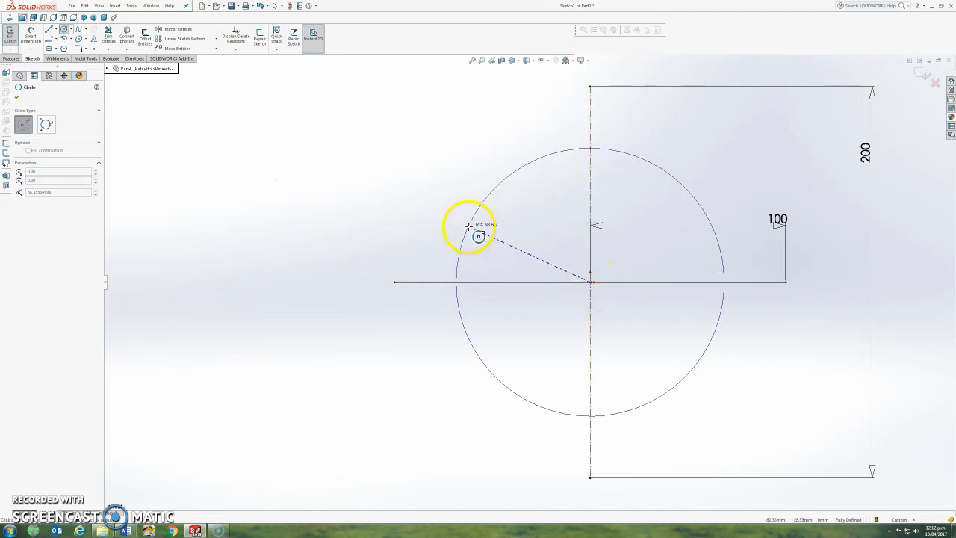
{"action": "left_click", "coordinate": [469, 227]}
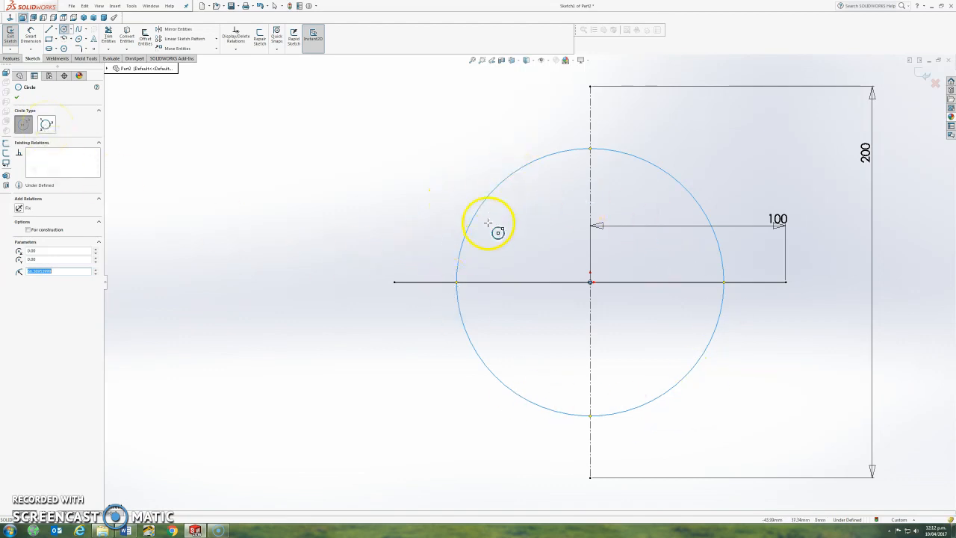
{"action": "left_click", "coordinate": [18, 99]}
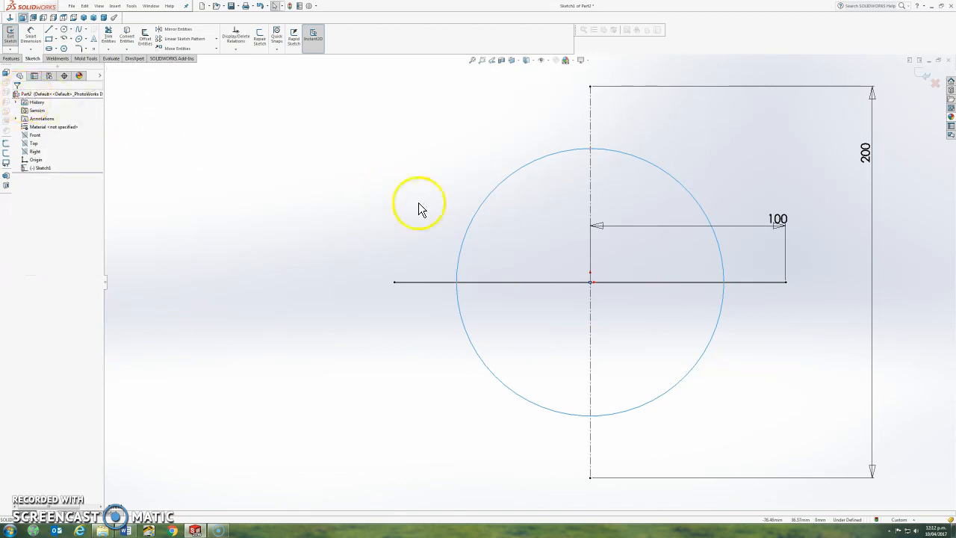
{"action": "left_click", "coordinate": [472, 221]}
{"action": "key", "text": "Delete"}
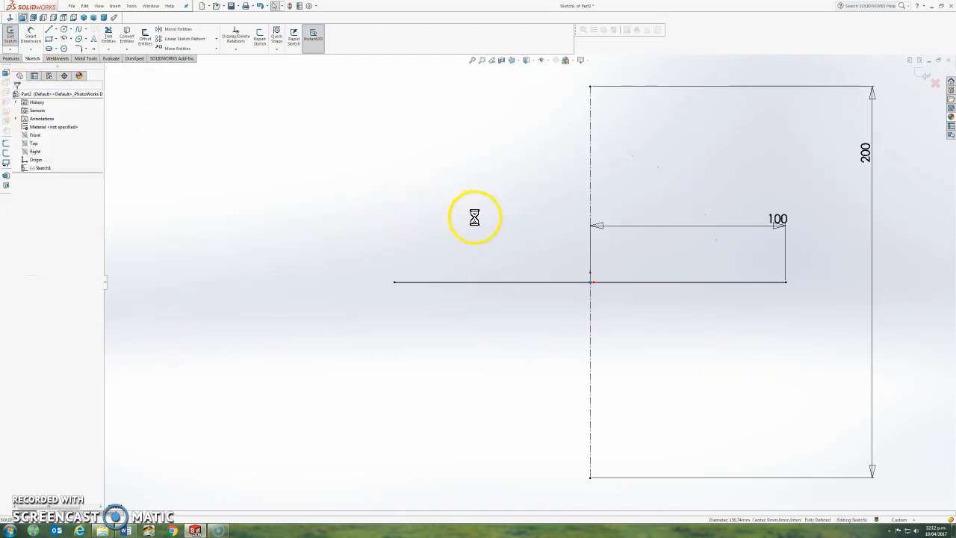
- Sketch a perimeter circle about 125 mm in diameter, with its centre slightly above the origin
{"action": "left_click", "coordinate": [64, 30]}
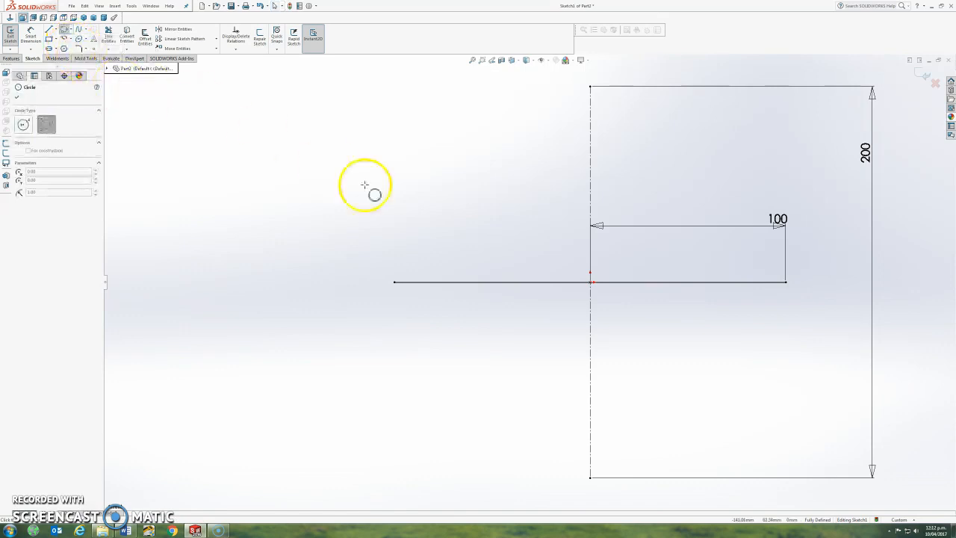
{"action": "left_click", "coordinate": [498, 188]}
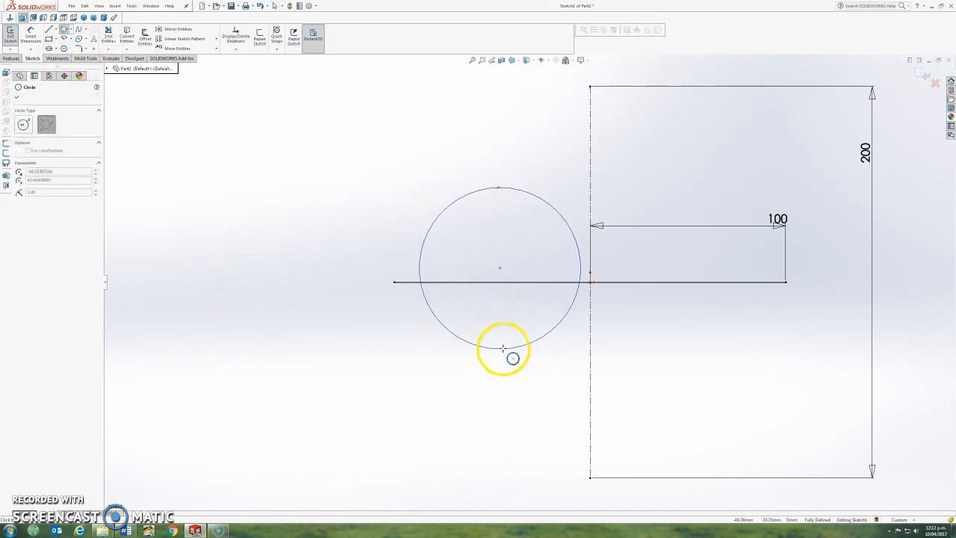
{"action": "left_click", "coordinate": [686, 345]}
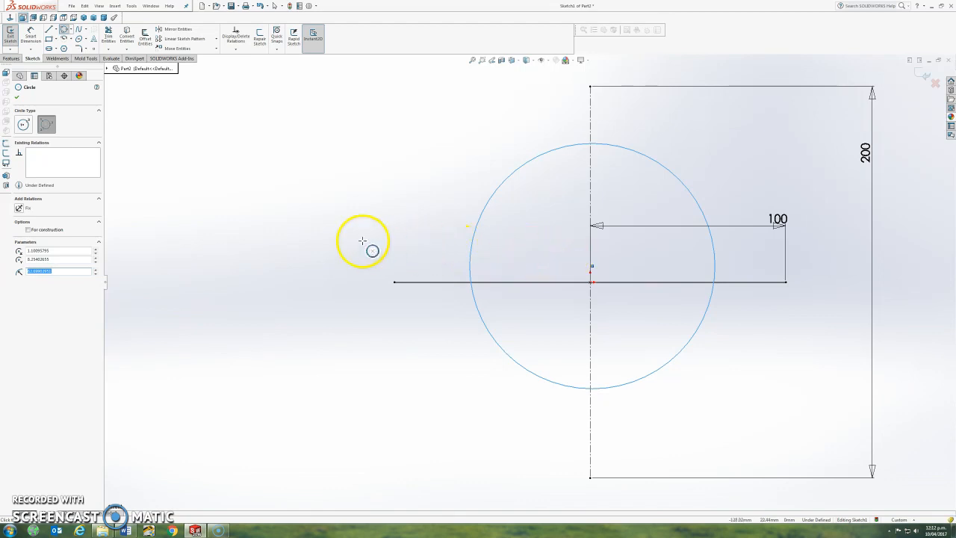
{"action": "key", "text": "Escape"}
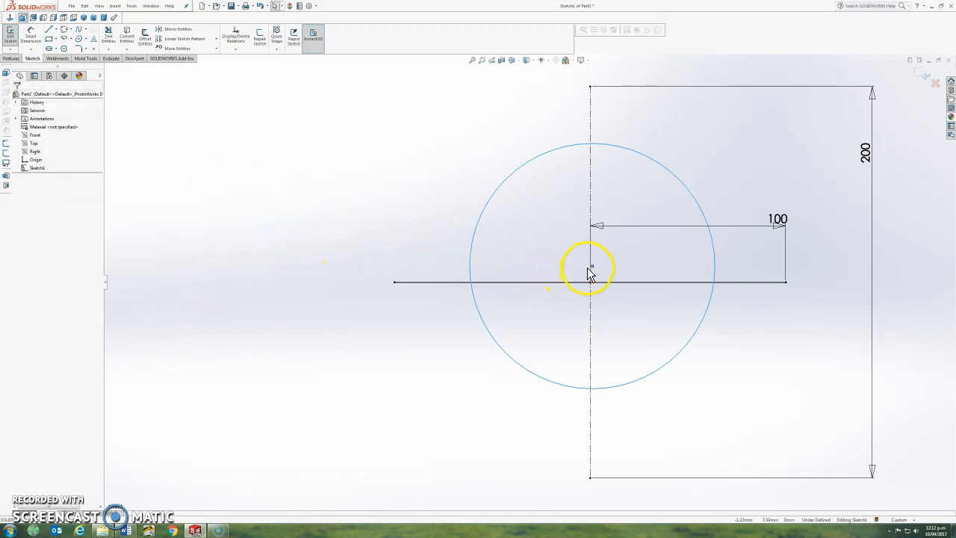
- Move the circle's centre onto the left endpoint of the horizontal line, and check that point's relations
{"action": "left_click_drag", "start_coordinate": [592, 265], "coordinate": [395, 284]}
{"action": "left_click", "coordinate": [331, 277]}
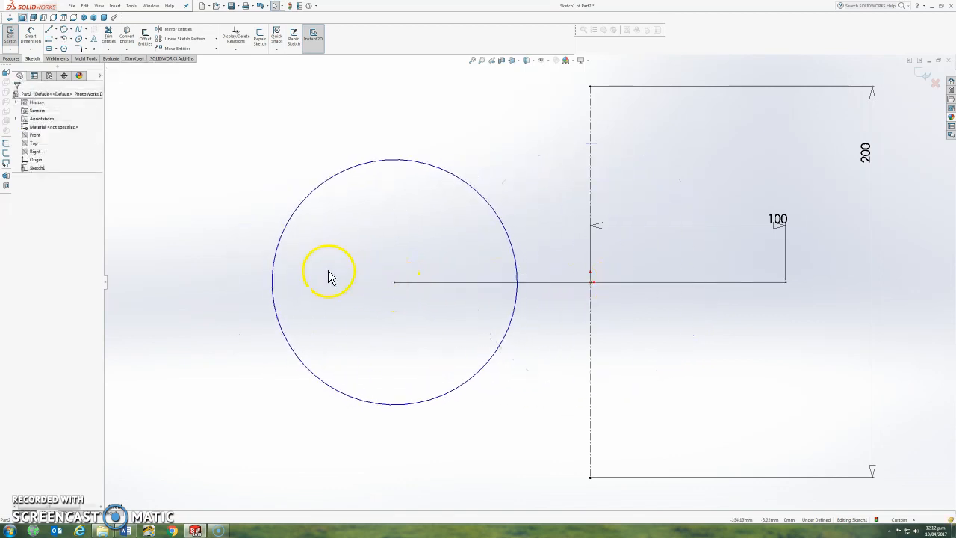
{"action": "left_click", "coordinate": [395, 283]}
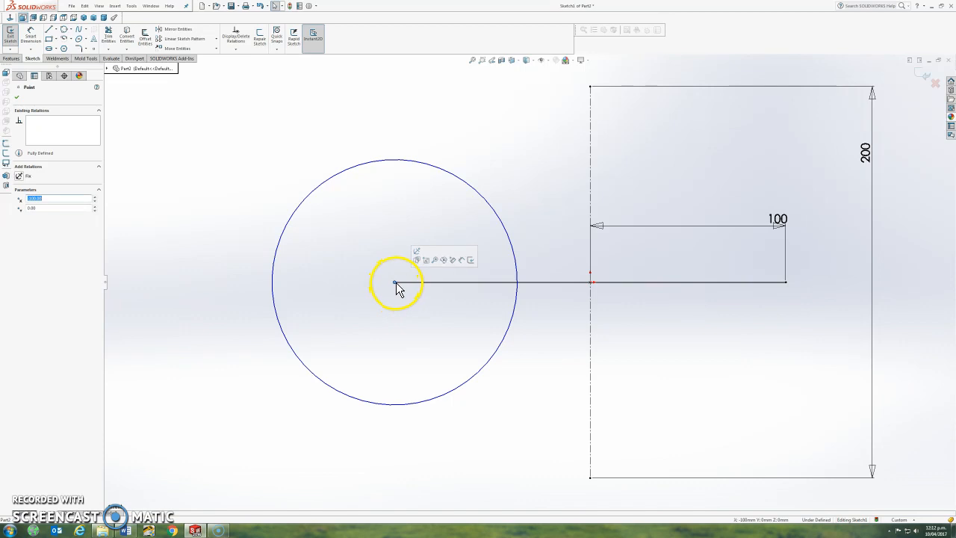
{"action": "right_click", "coordinate": [396, 285]}
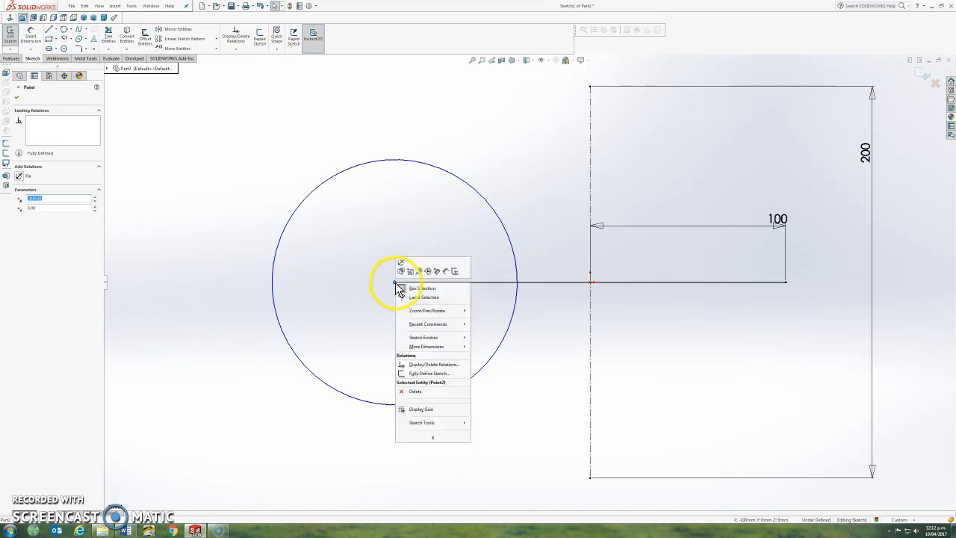
{"action": "left_click", "coordinate": [401, 197]}
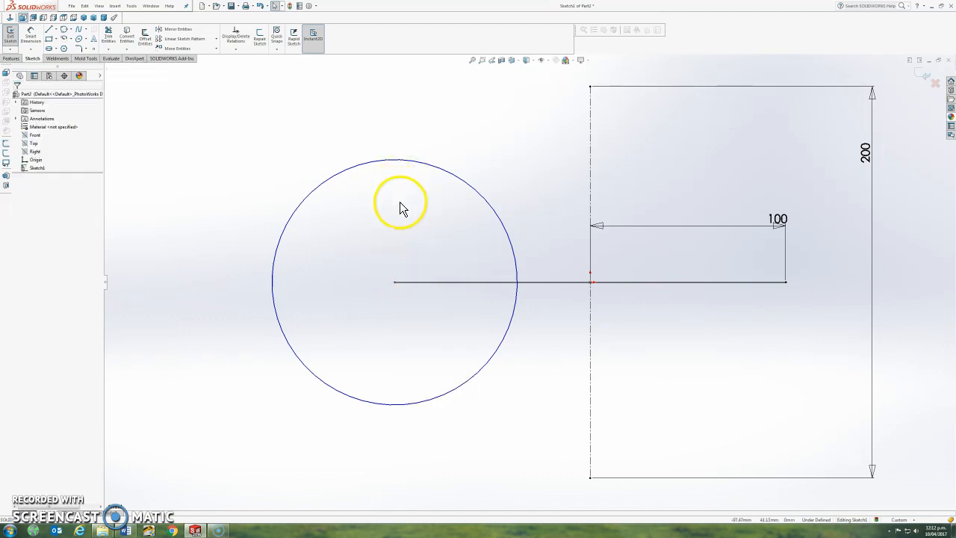
- Turn on the display of sketch relations in the graphics area and check the circle's relations
{"action": "left_click", "coordinate": [97, 7]}
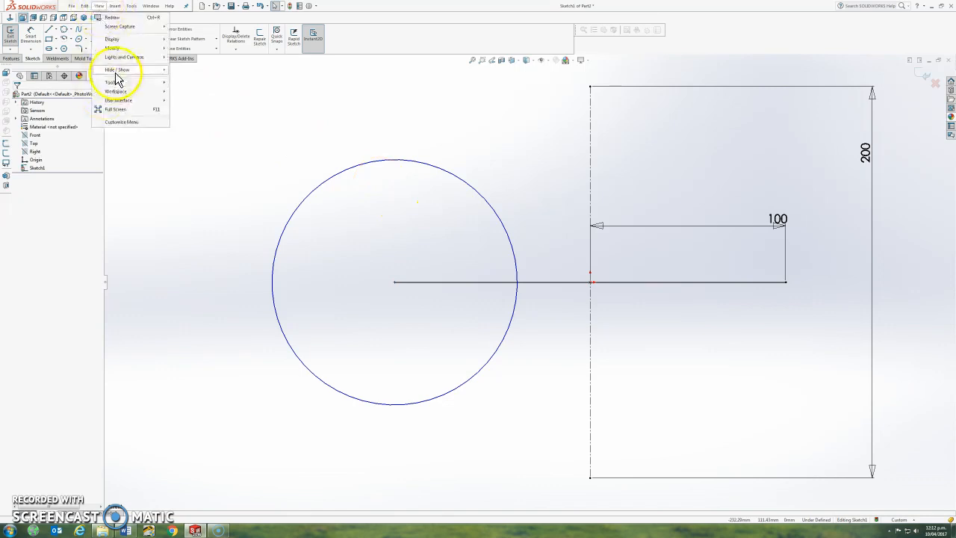
{"action": "mouse_move", "coordinate": [149, 70]}
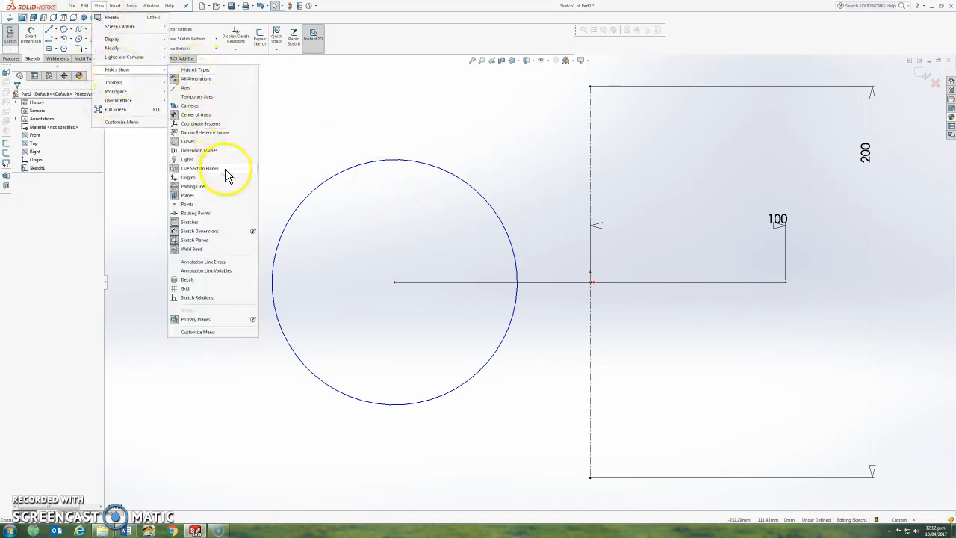
{"action": "left_click", "coordinate": [209, 298]}
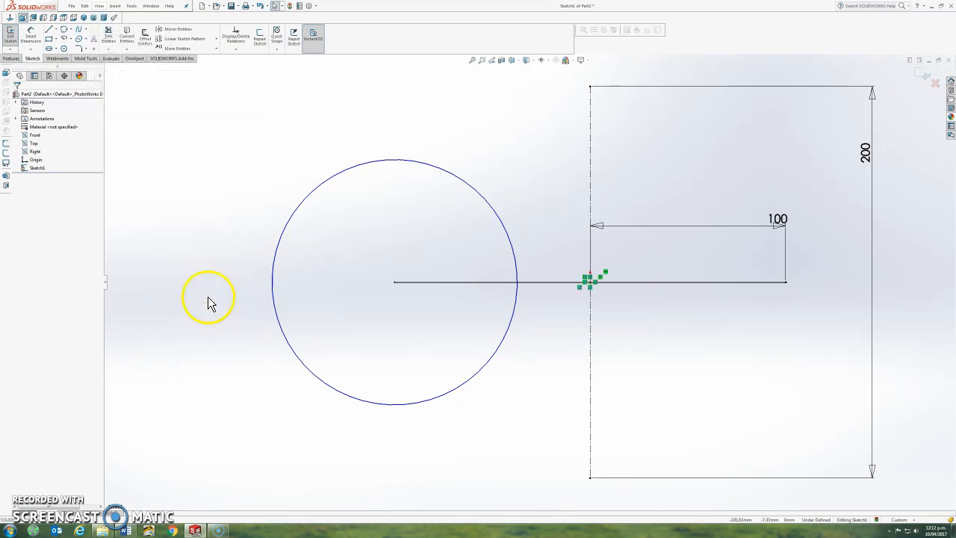
{"action": "left_click", "coordinate": [395, 288]}
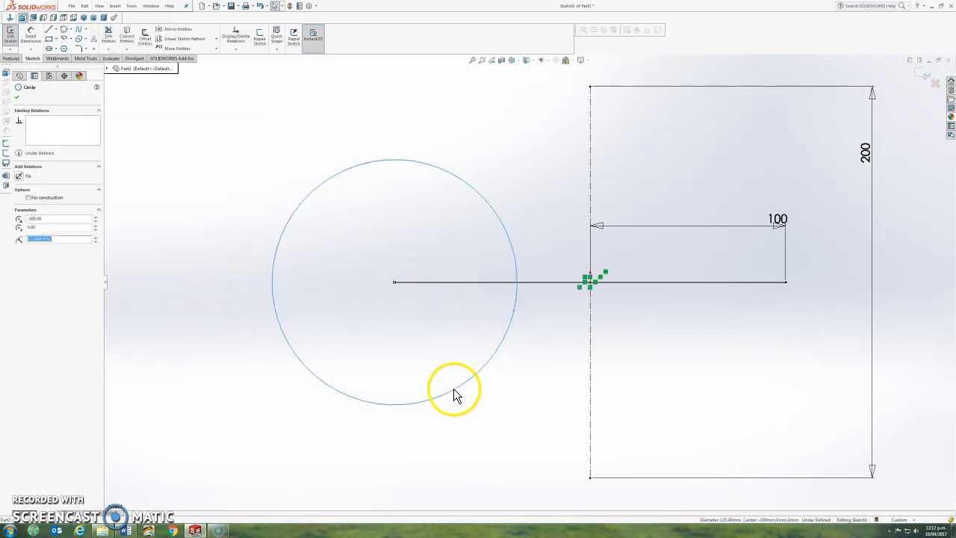
- Try to delete the circle's centre point, delete the circle itself, and check the line's left endpoint
{"action": "left_click", "coordinate": [394, 282]}
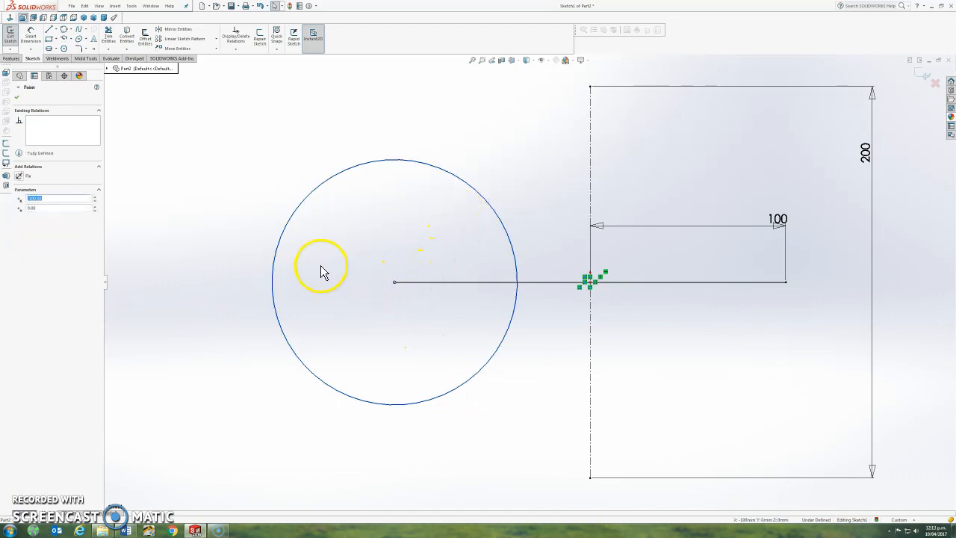
{"action": "key", "text": "Delete"}
{"action": "key", "text": "Return"}
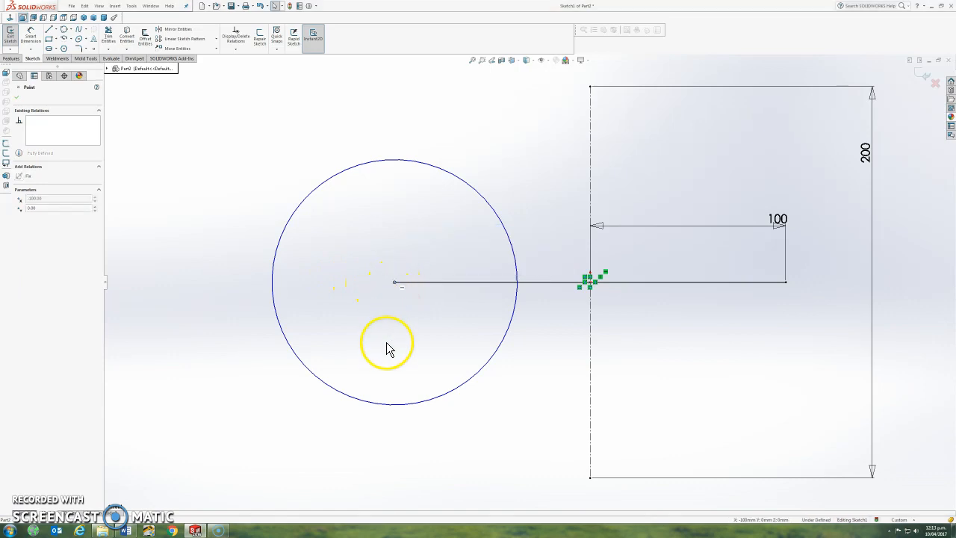
{"action": "left_click", "coordinate": [439, 396]}
{"action": "key", "text": "Delete"}
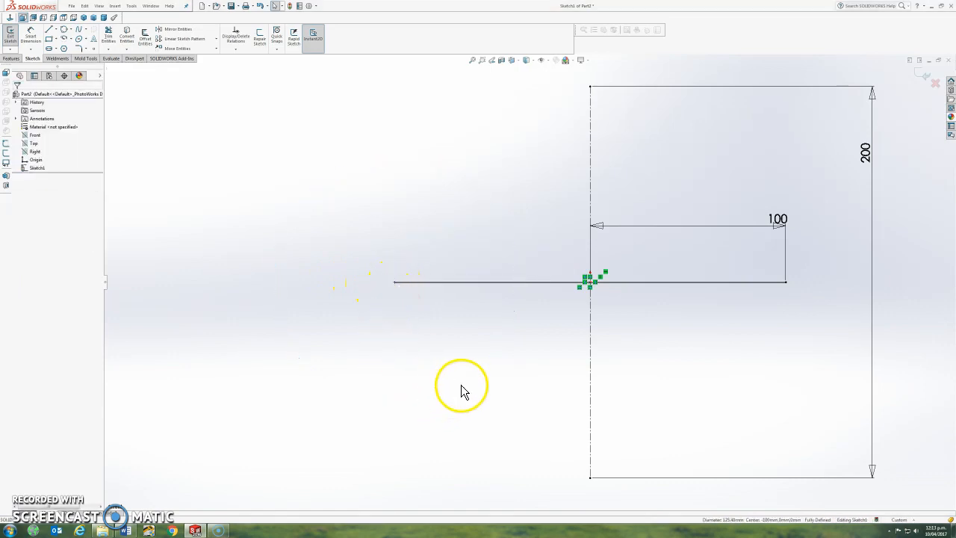
{"action": "left_click", "coordinate": [394, 282]}
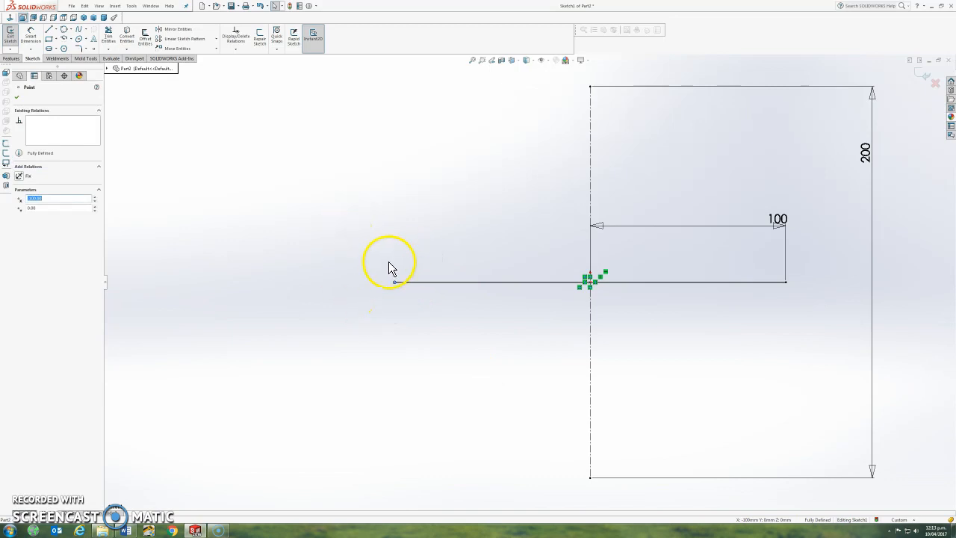
{"action": "left_click", "coordinate": [17, 97]}
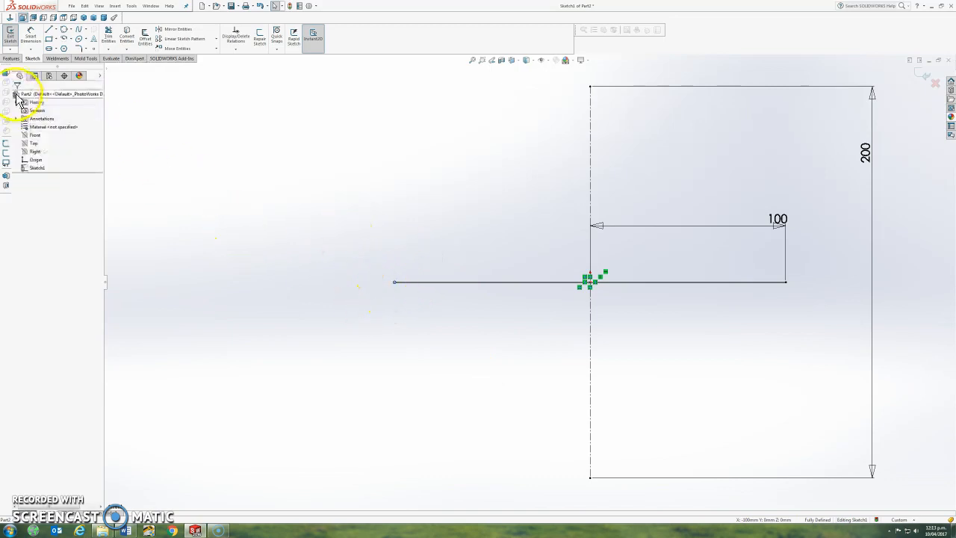
- Sketch a centerpoint arc of about 53 mm radius and 153° around the line's left endpoint, ending on the horizontal line
{"action": "left_click", "coordinate": [71, 39]}
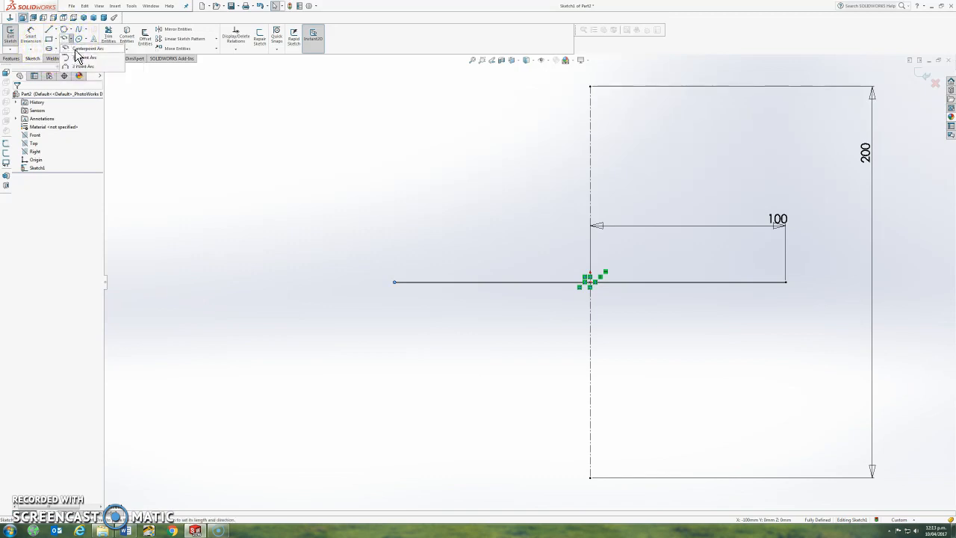
{"action": "left_click", "coordinate": [79, 54]}
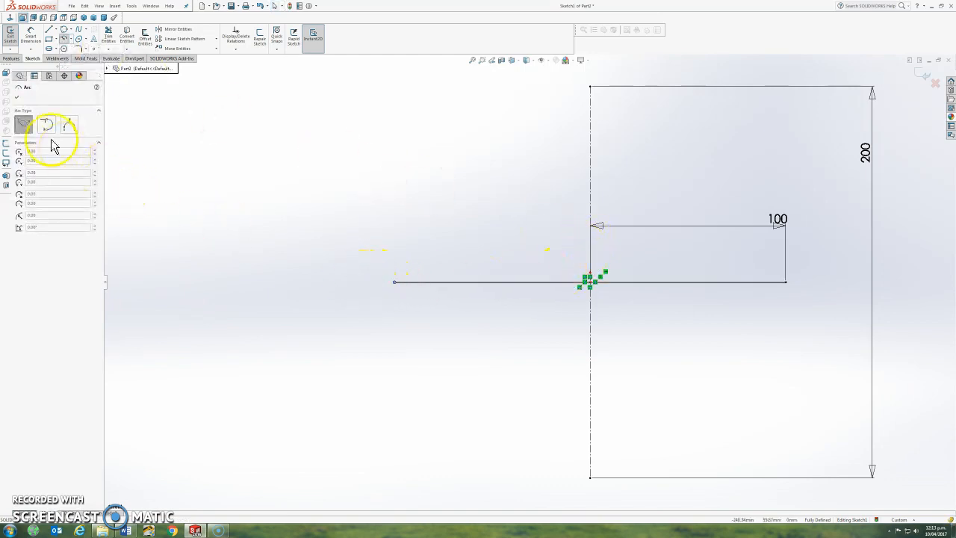
{"action": "left_click", "coordinate": [394, 282]}
{"action": "left_click", "coordinate": [304, 236]}
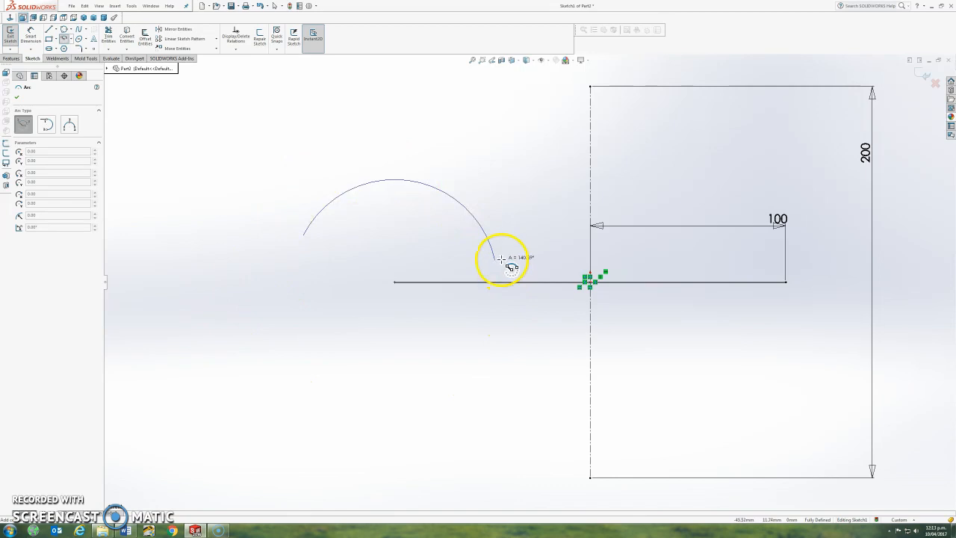
{"action": "left_click", "coordinate": [497, 282]}
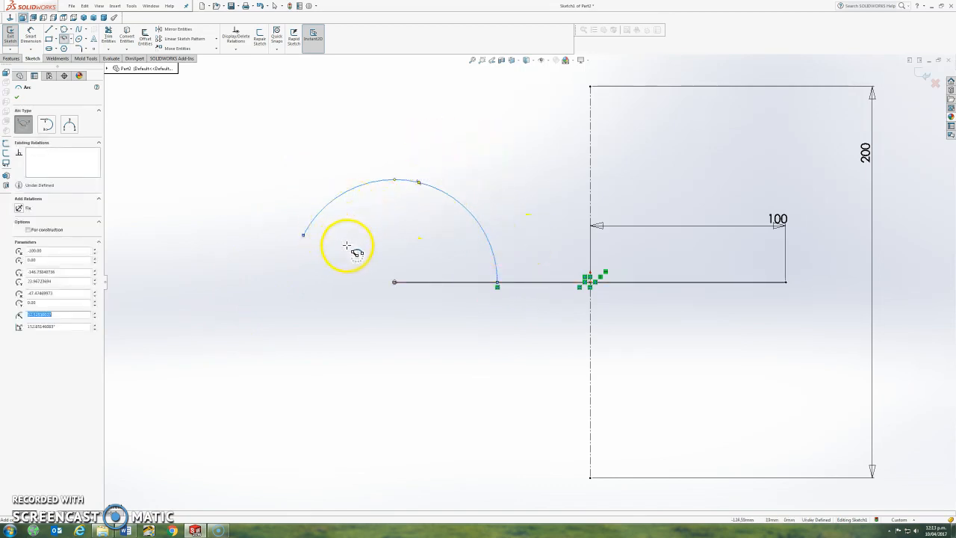
{"action": "key", "text": "Escape"}
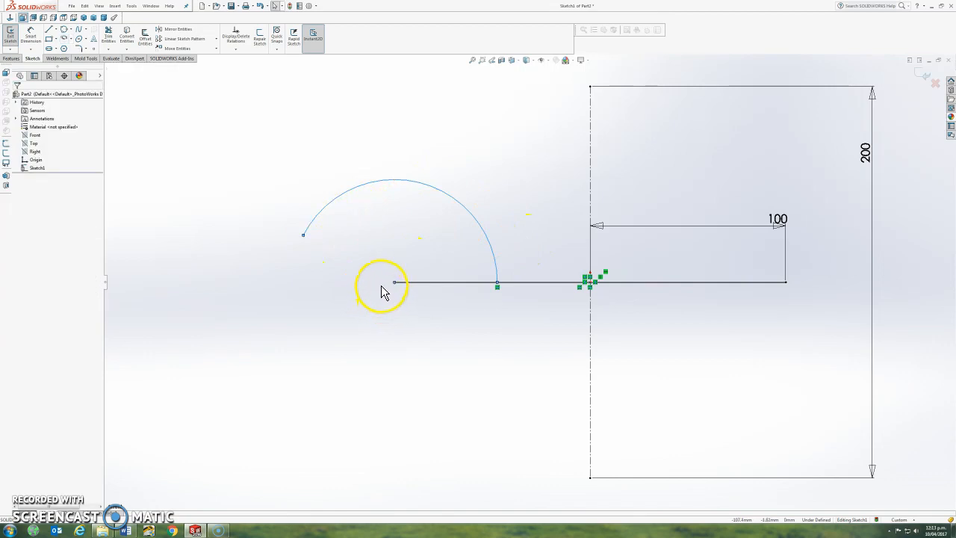
- Undo back past the centerpoint arc and the circle's deletion, and delete the restored circle
{"action": "key", "text": "ctrl+z"}
{"action": "key", "text": "ctrl+z"}
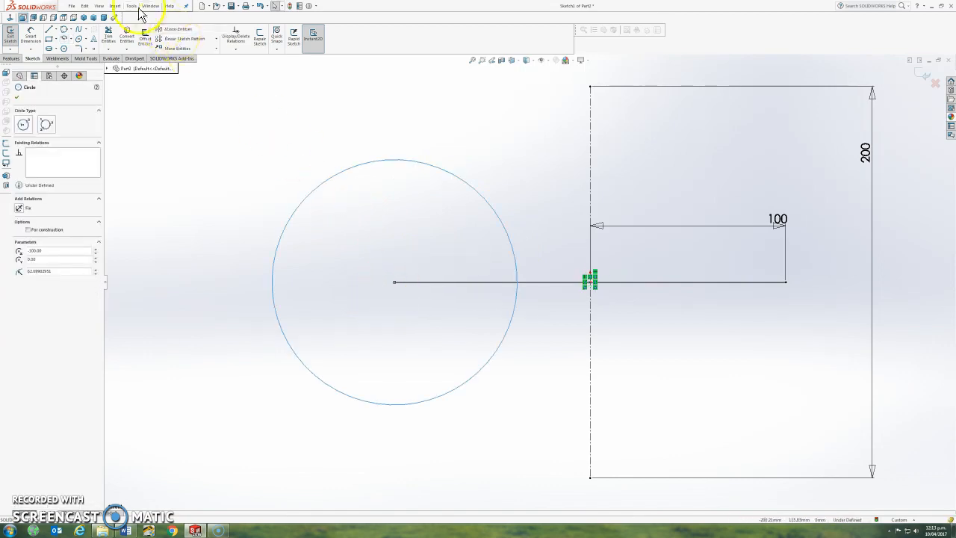
{"action": "key", "text": "Escape"}
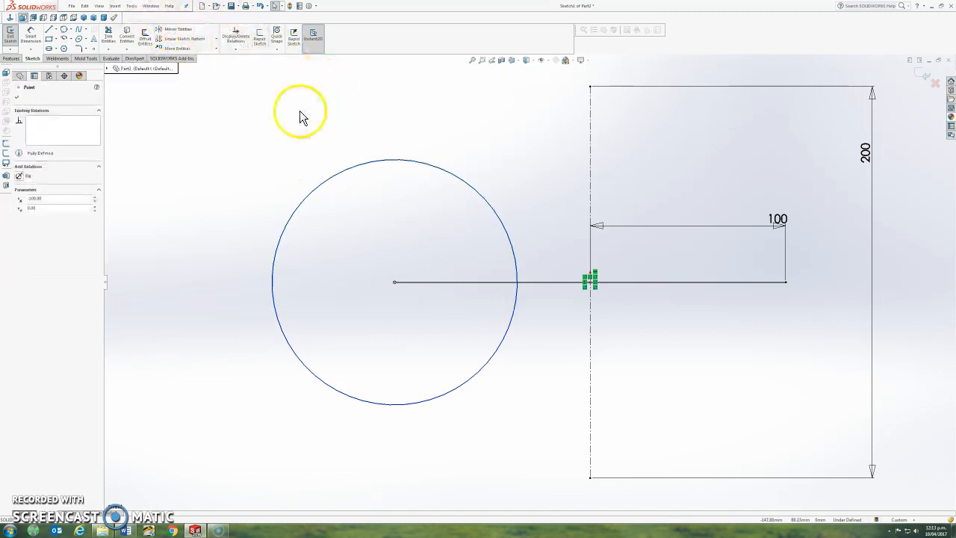
{"action": "key", "text": "Escape"}
{"action": "left_click", "coordinate": [315, 188]}
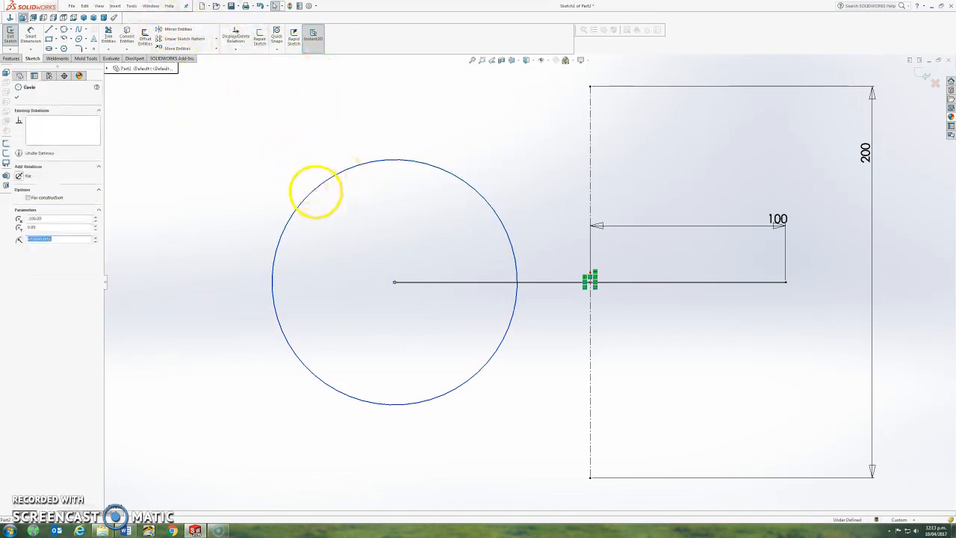
{"action": "key", "text": "Delete"}
- Sketch a centerpoint arc of about 51 mm radius and 246° around the line's left endpoint, passing below it and ending on the horizontal line
{"action": "left_click", "coordinate": [71, 39]}
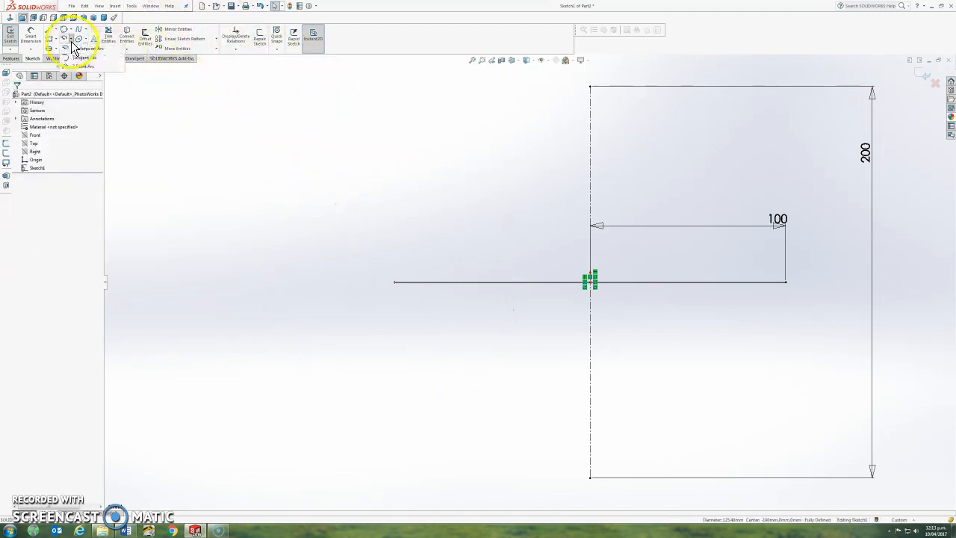
{"action": "left_click", "coordinate": [83, 49]}
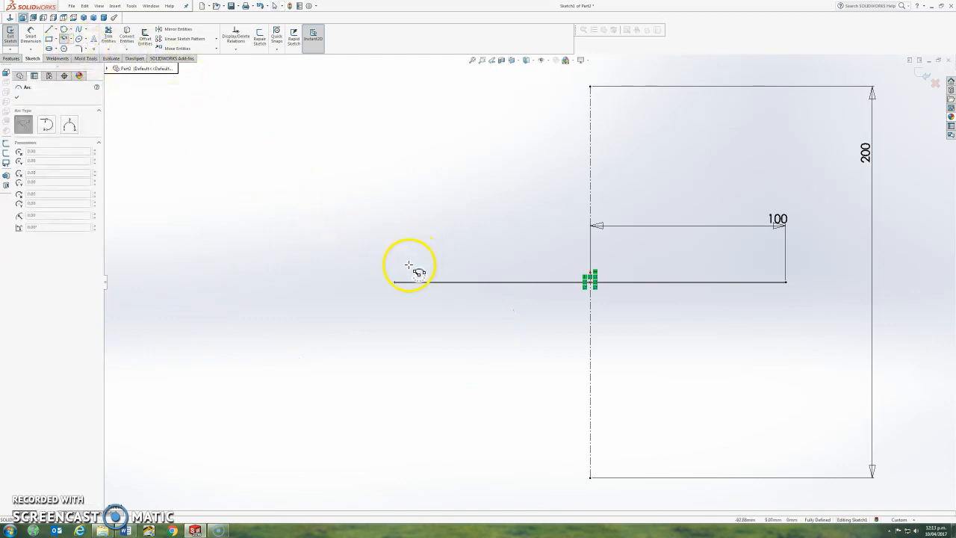
{"action": "left_click", "coordinate": [395, 282]}
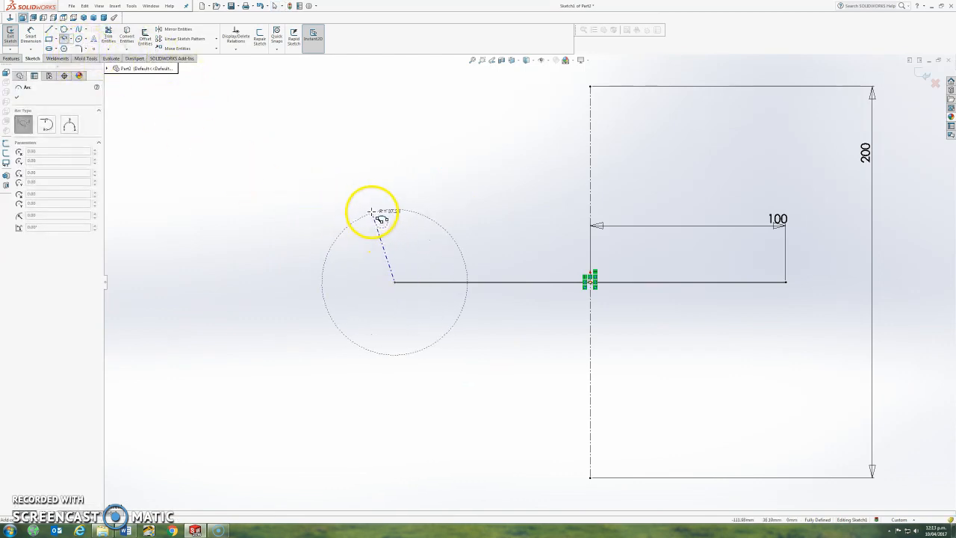
{"action": "left_click", "coordinate": [355, 192]}
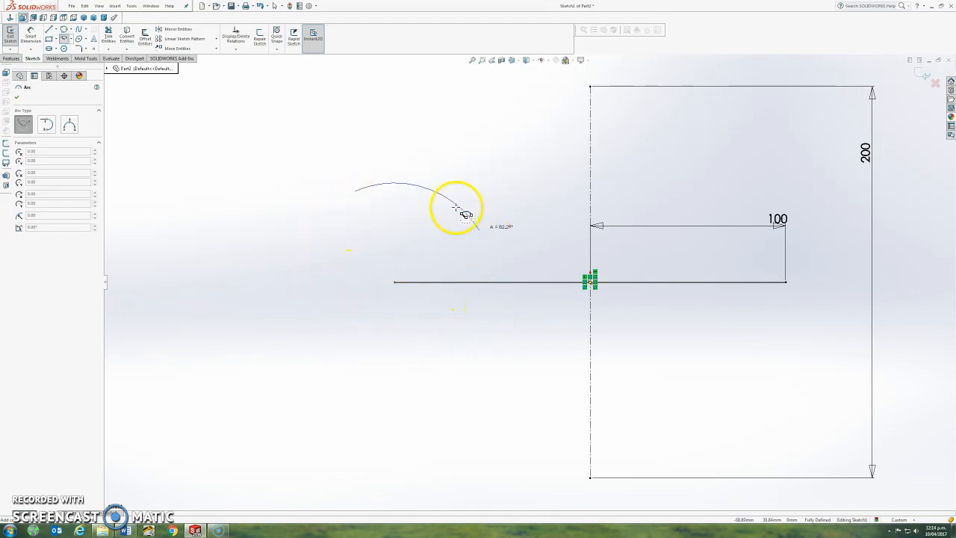
{"action": "left_click", "coordinate": [494, 283]}
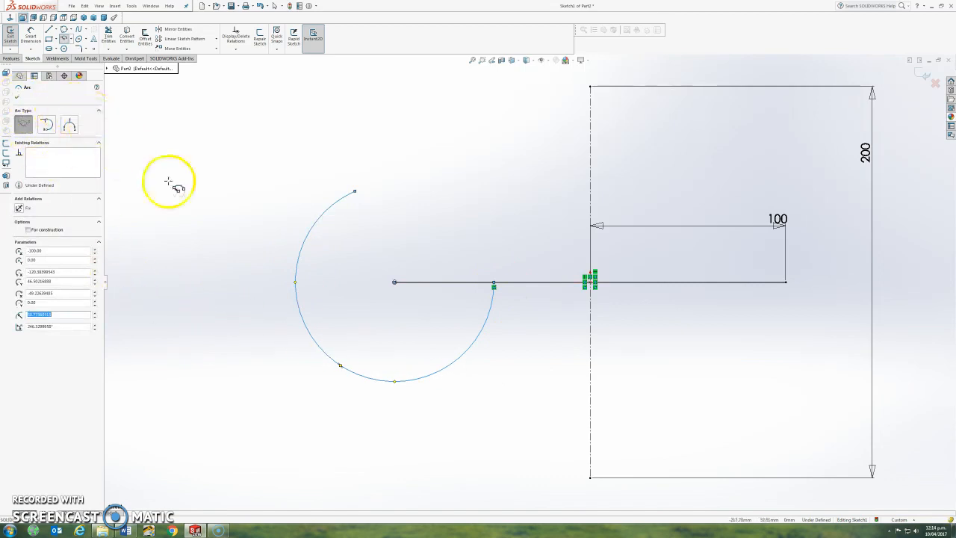
- Sketch a 3 point arc of about 100 mm radius between the horizontal line's two endpoints, passing through the centerline's upper endpoint
{"action": "left_click", "coordinate": [69, 129]}
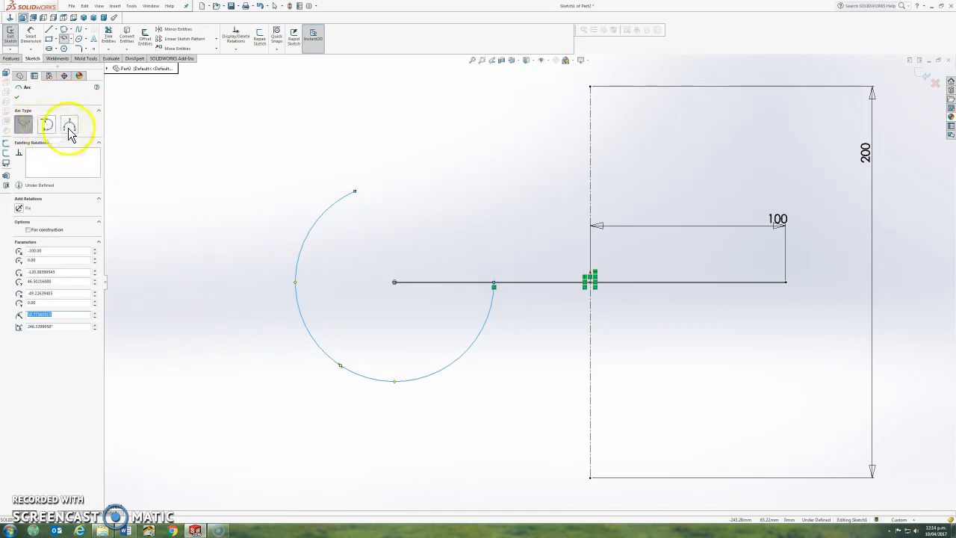
{"action": "left_click", "coordinate": [394, 281]}
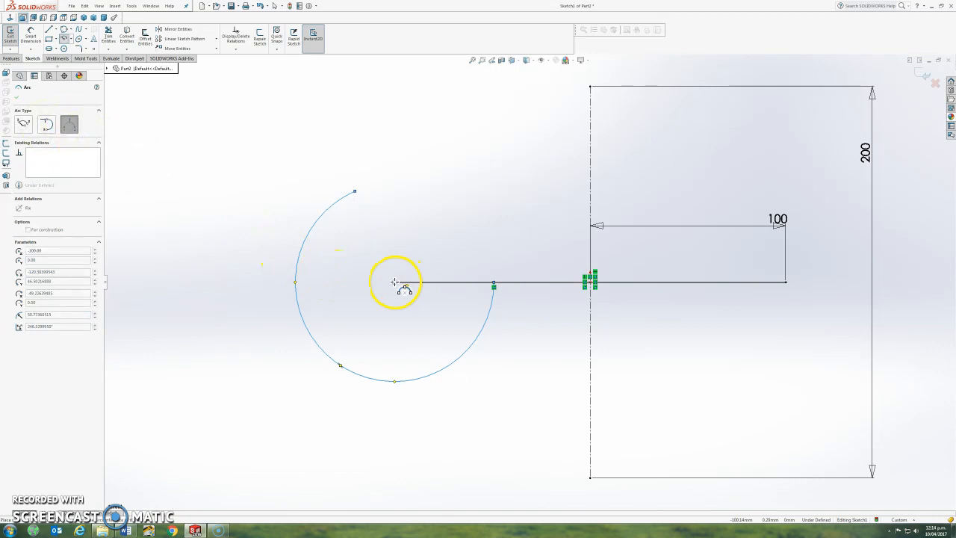
{"action": "left_click_drag", "start_coordinate": [394, 281], "coordinate": [787, 282]}
{"action": "left_click", "coordinate": [786, 282]}
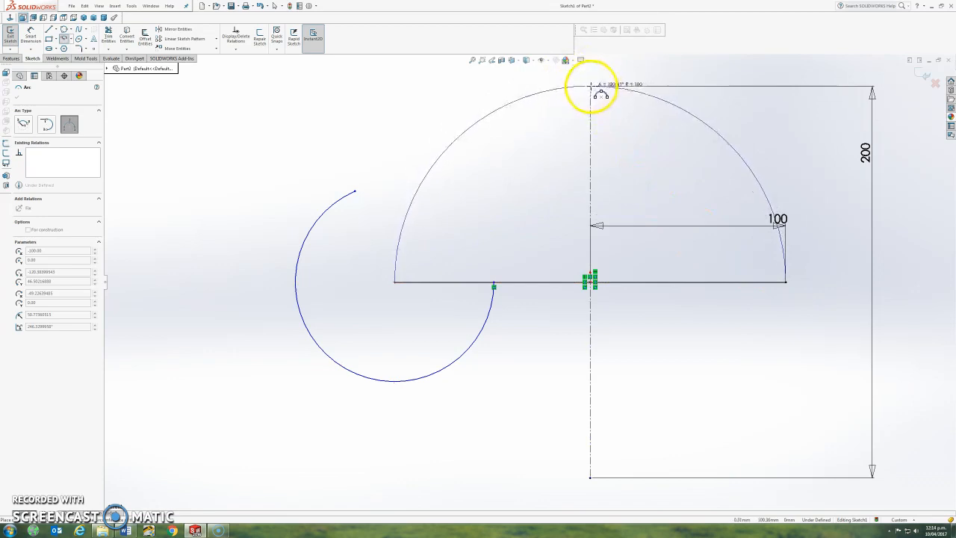
{"action": "scroll", "coordinate": [590, 87], "scroll_direction": "down", "scroll_amount": 5}
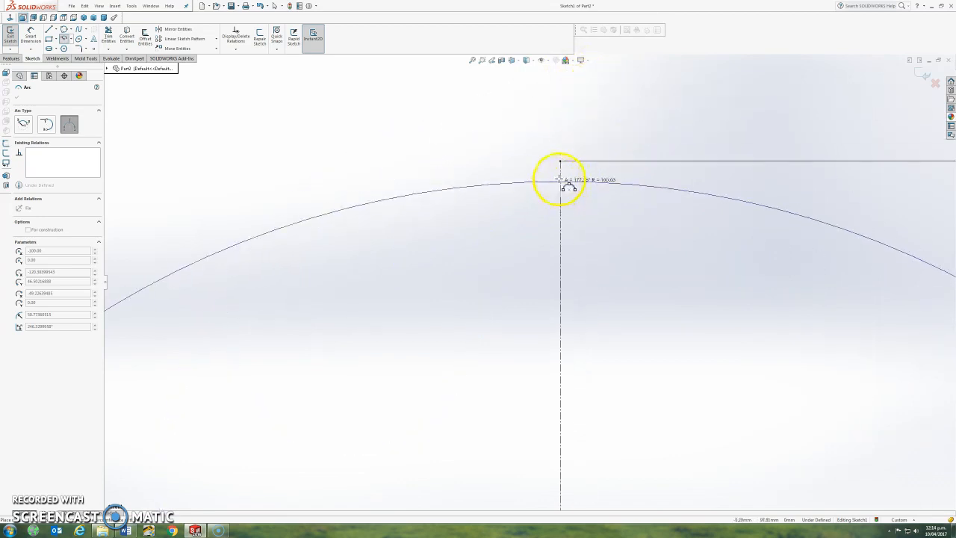
{"action": "left_click", "coordinate": [561, 160]}
{"action": "scroll", "coordinate": [516, 224], "scroll_direction": "up", "scroll_amount": 5}
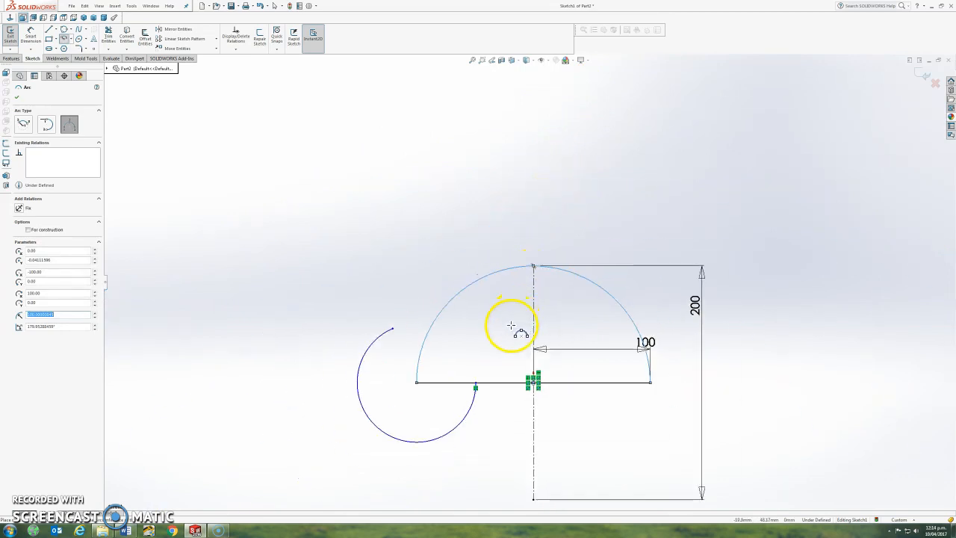
- Sketch a chain of four tangent arcs starting from the 3 point arc's end at the horizontal line's right endpoint
{"action": "scroll", "coordinate": [497, 355], "scroll_direction": "down", "scroll_amount": 1}
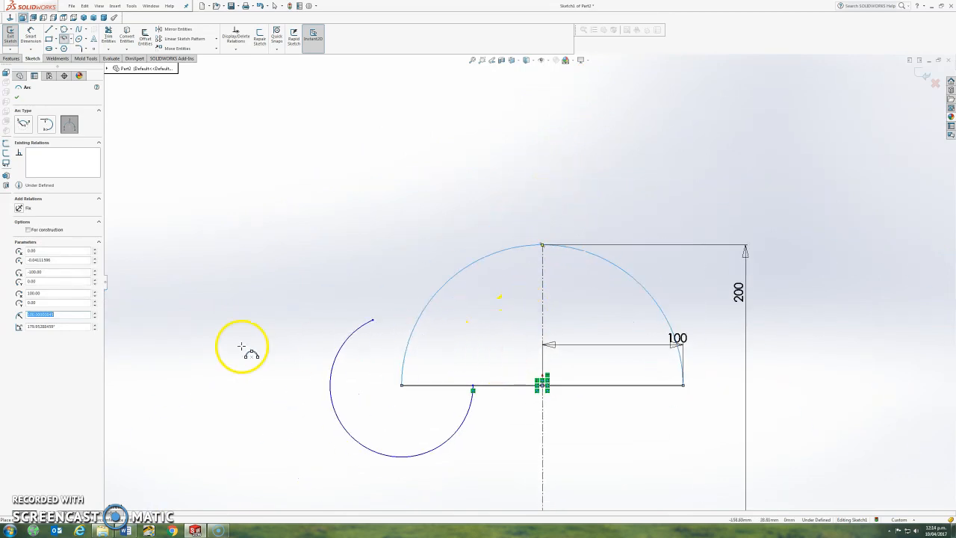
{"action": "left_click", "coordinate": [49, 125]}
{"action": "left_click", "coordinate": [682, 386]}
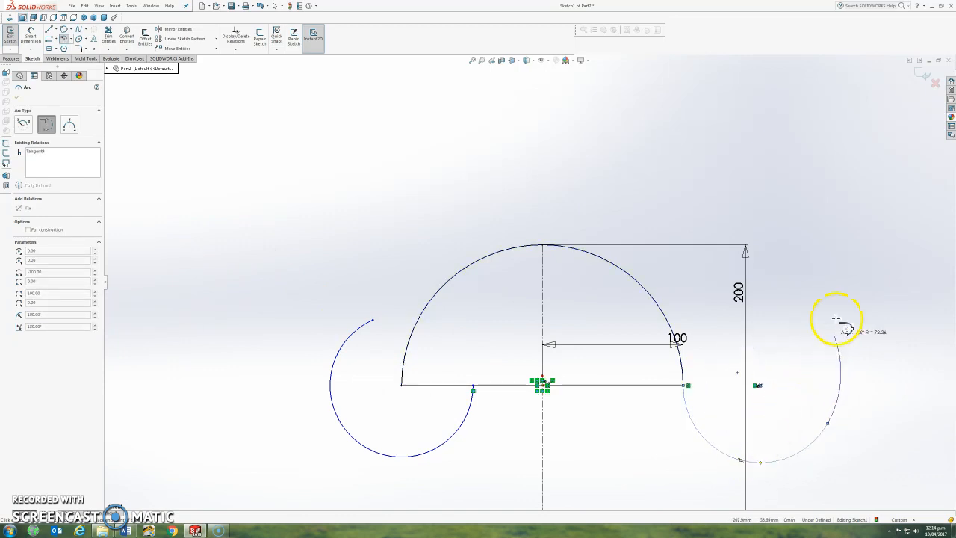
{"action": "left_click", "coordinate": [869, 305]}
{"action": "left_click", "coordinate": [928, 291]}
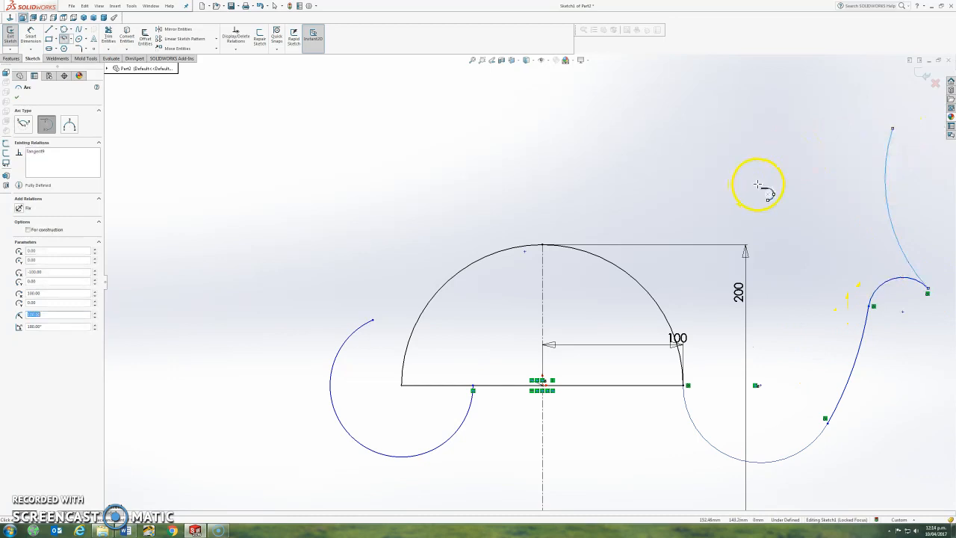
- Undo all the sketched arcs, leaving only the dimensioned horizontal line and the vertical centerline
{"action": "key", "text": "ctrl+z"}
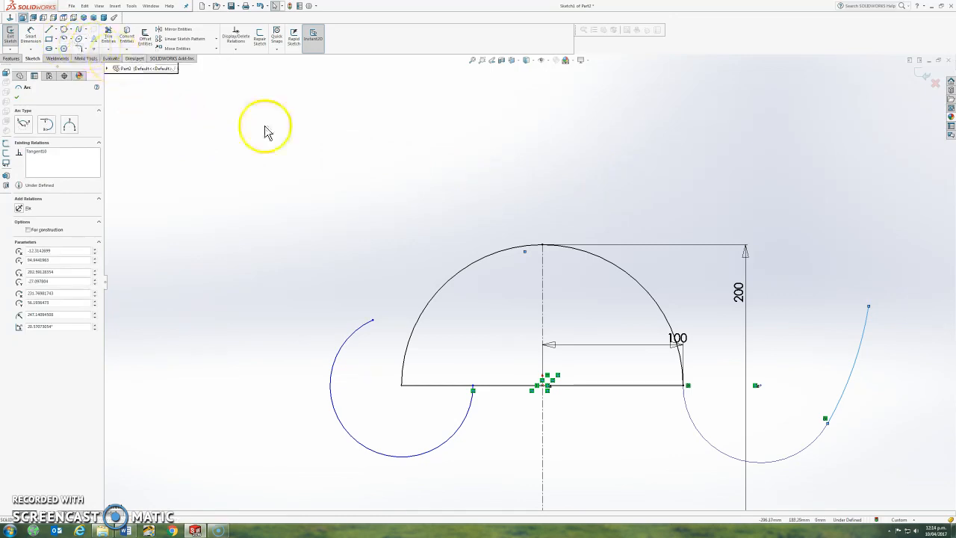
{"action": "key", "text": "ctrl+z"}
{"action": "key", "text": "ctrl+z"}
{"action": "key", "text": "ctrl+z"}
{"action": "key", "text": "ctrl+z"}
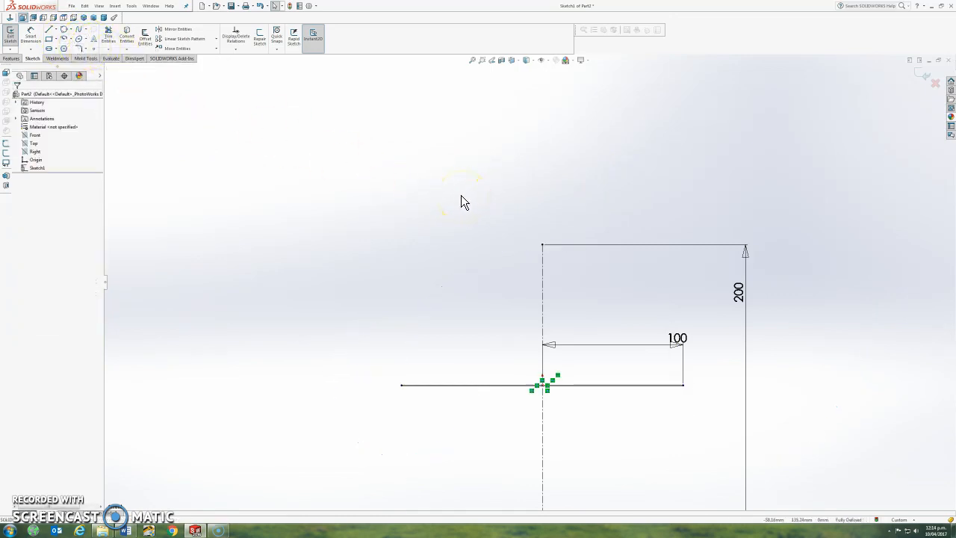
- Sketch a six-sided polygon with an inscribed circle of about 174 mm diameter, centred on the horizontal line's left endpoint
{"action": "left_click", "coordinate": [65, 48]}
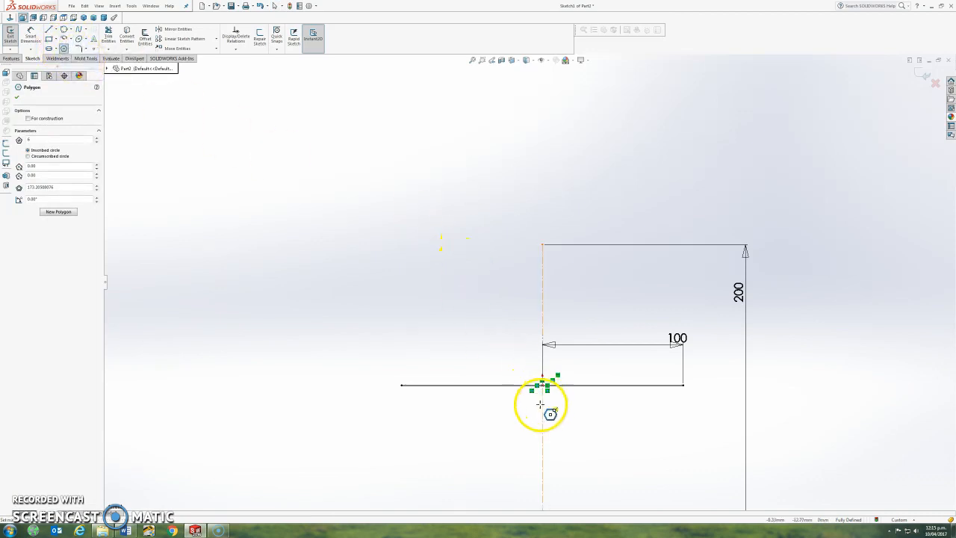
{"action": "left_click", "coordinate": [404, 386]}
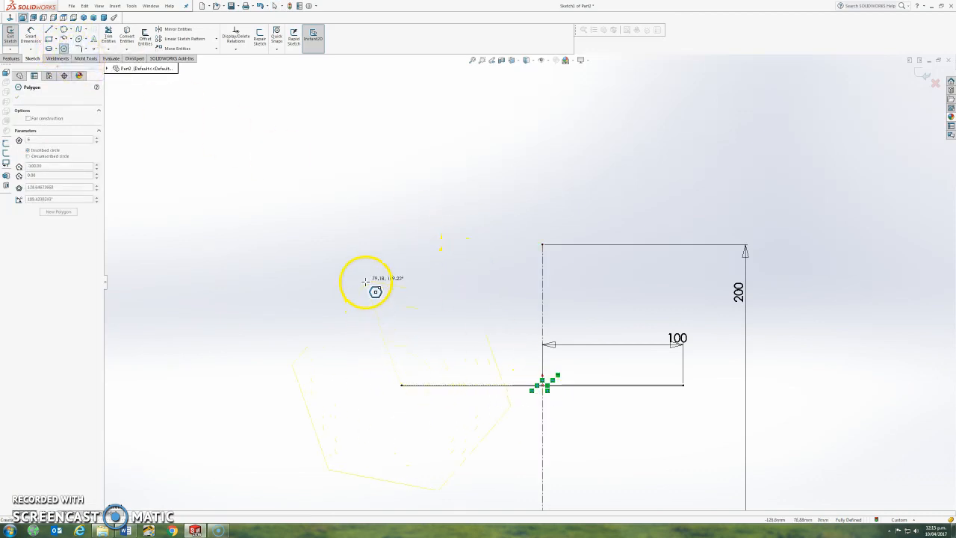
{"action": "left_click", "coordinate": [329, 263]}
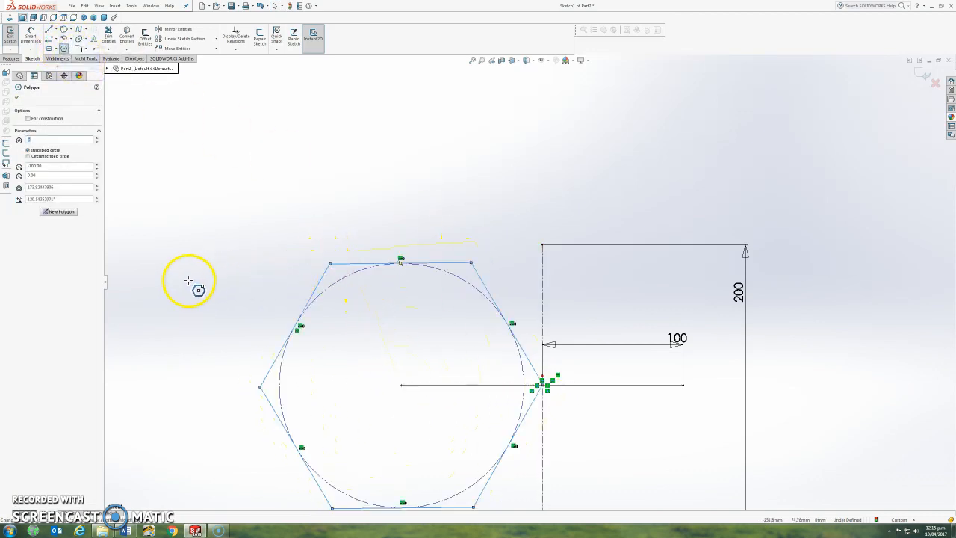
{"action": "left_click", "coordinate": [17, 100]}
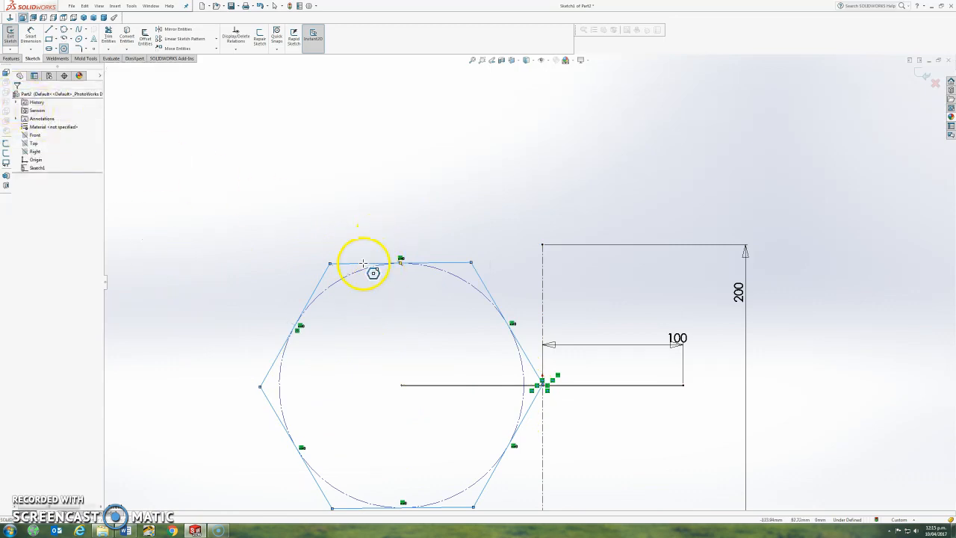
{"action": "key", "text": "Escape"}
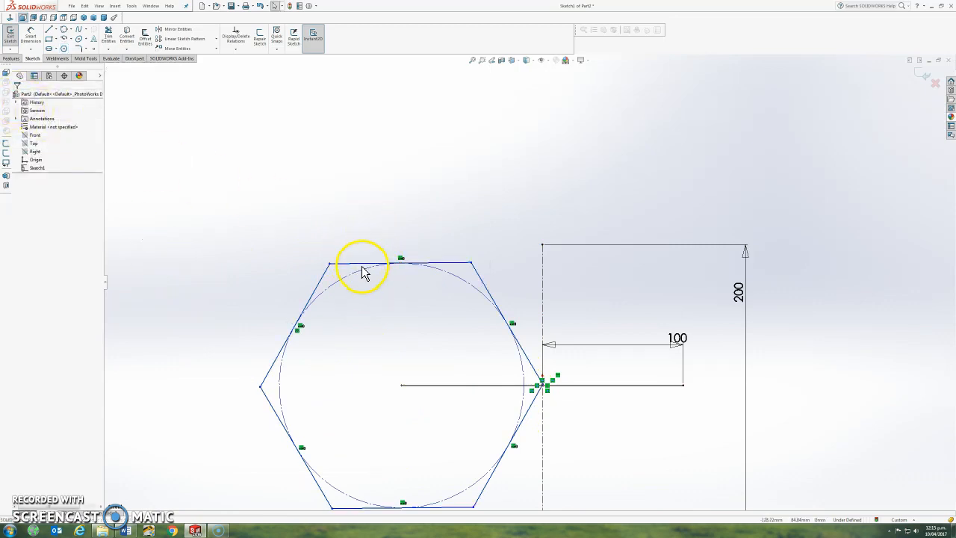
- Rotate and shrink the hexagon freehand to about 137 mm across flats, and add a horizontal relation to its upper edge
{"action": "left_click_drag", "start_coordinate": [357, 269], "coordinate": [340, 300]}
{"action": "left_click", "coordinate": [346, 303]}
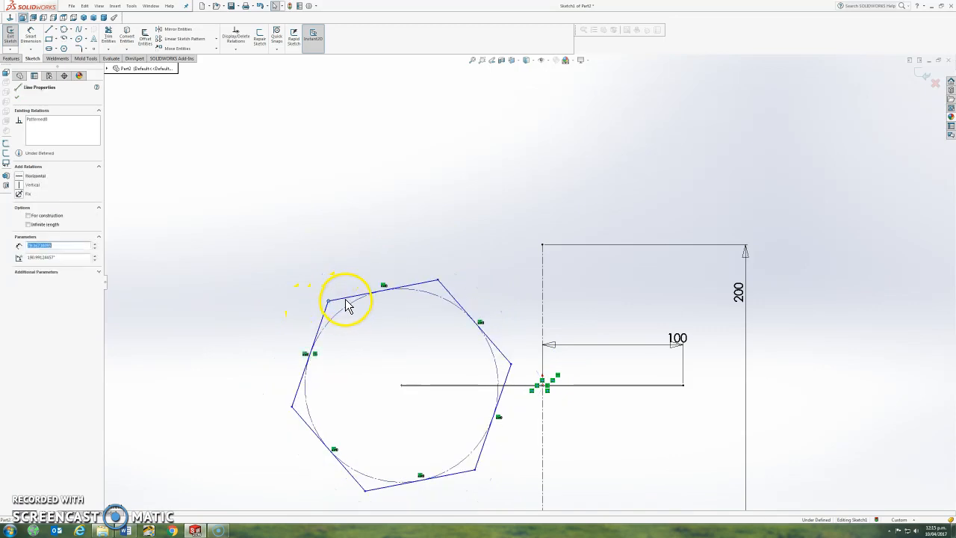
{"action": "left_click", "coordinate": [369, 273]}
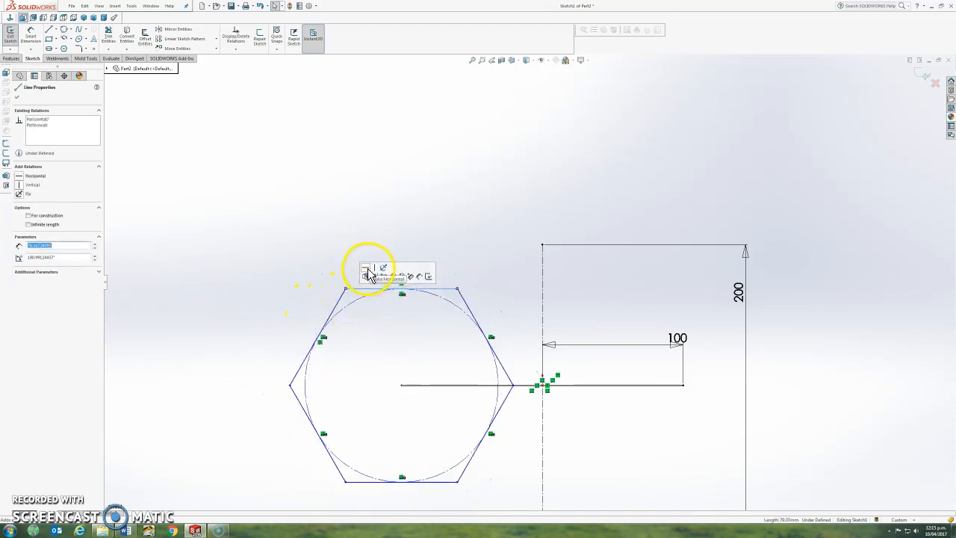
- Add a vertical relation to the same hexagon edge and delete its conflicting horizontal relation
{"action": "left_click", "coordinate": [377, 276]}
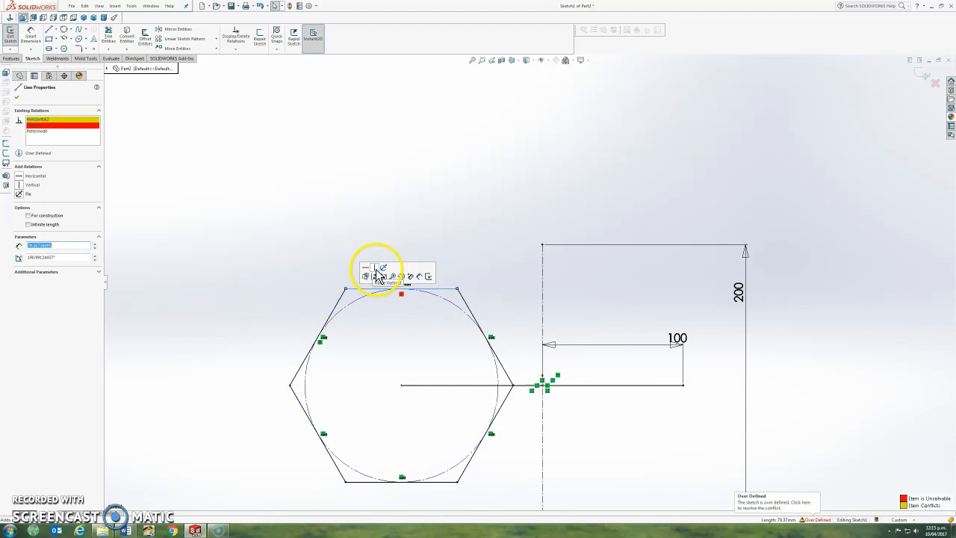
{"action": "left_click", "coordinate": [37, 121]}
{"action": "key", "text": "Delete"}
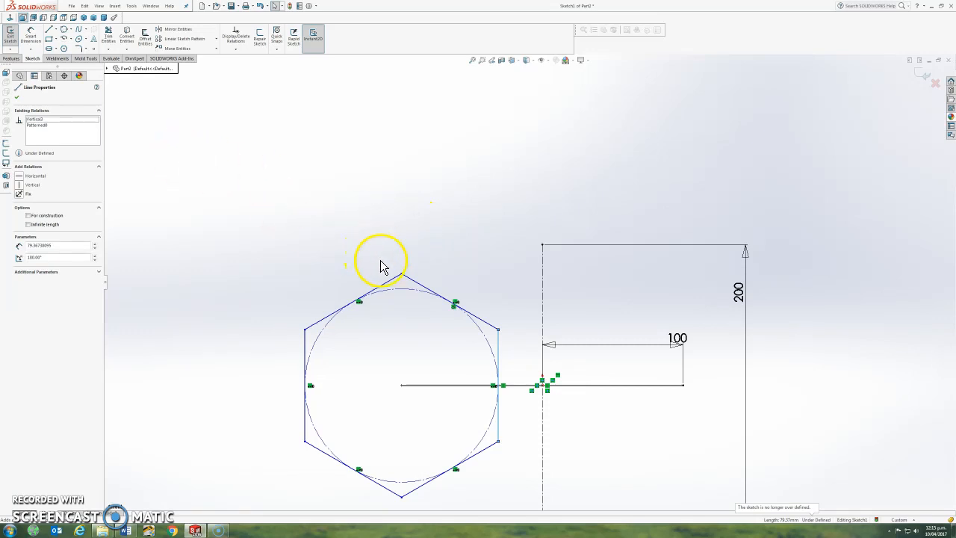
- Dimension the distance between the hexagon's two vertical sides, setting it to 100 mm with the dimension placed above
{"action": "left_click", "coordinate": [35, 35]}
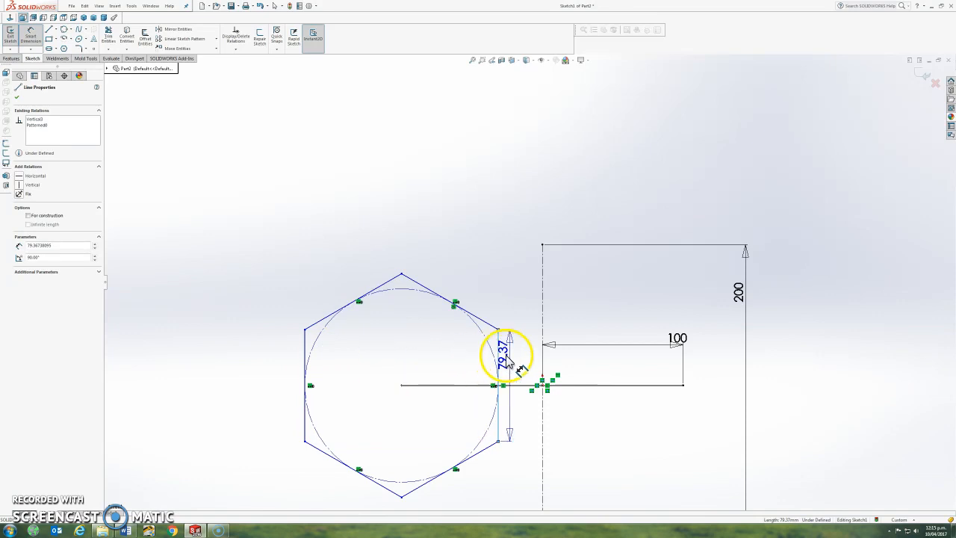
{"action": "key", "text": "Escape"}
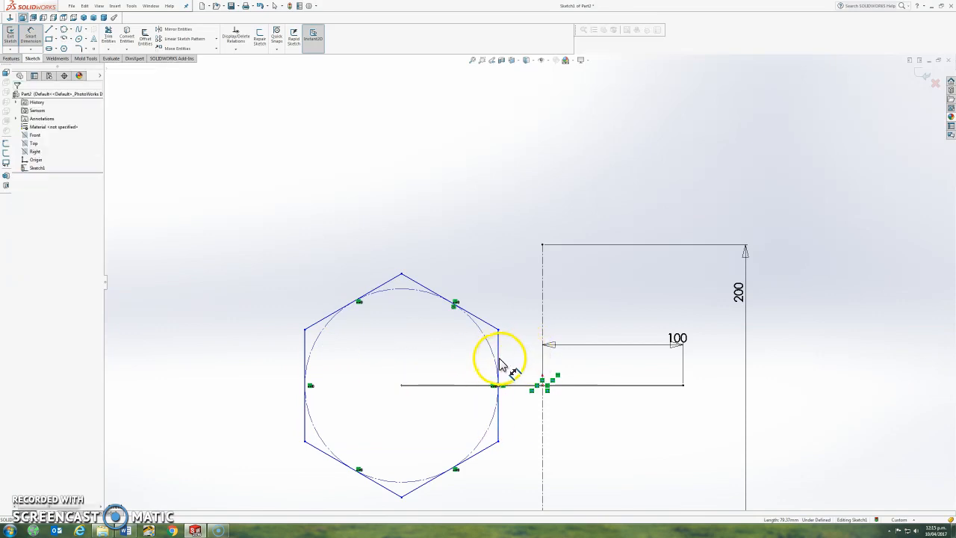
{"action": "left_click", "coordinate": [499, 364]}
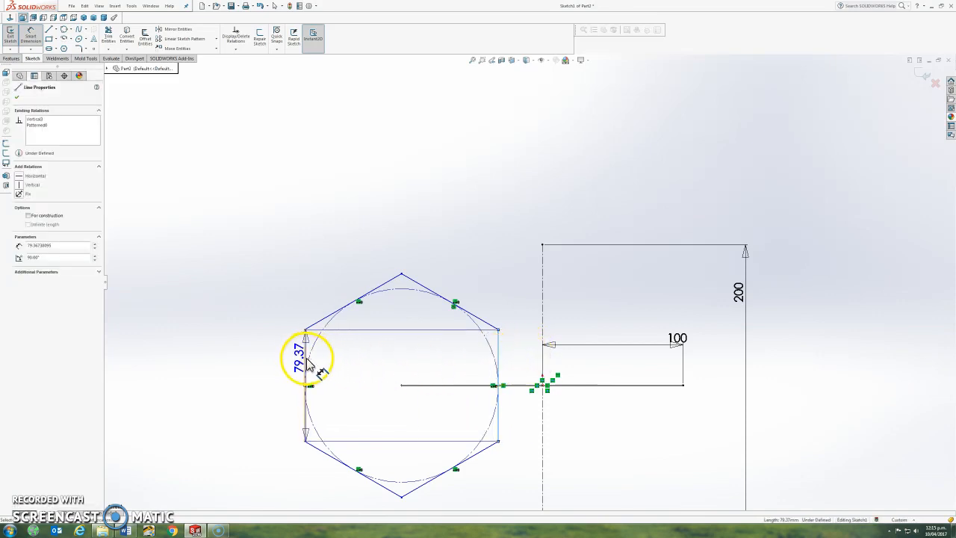
{"action": "left_click", "coordinate": [305, 362]}
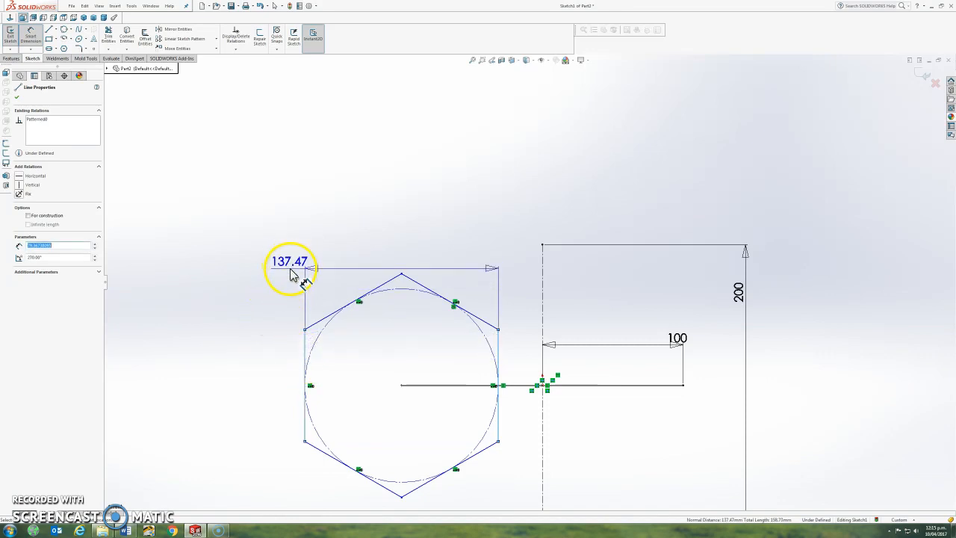
{"action": "left_click", "coordinate": [343, 179]}
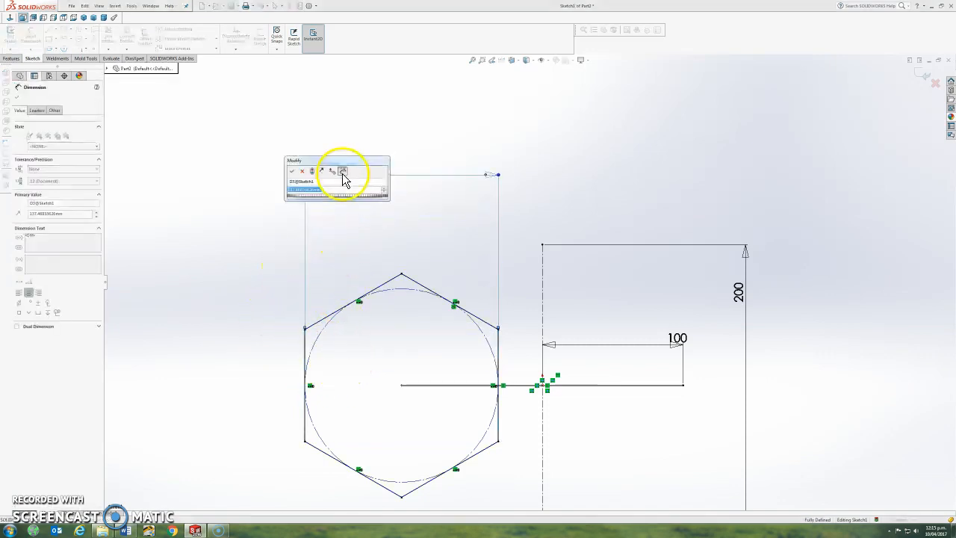
{"action": "key", "text": "Return"}
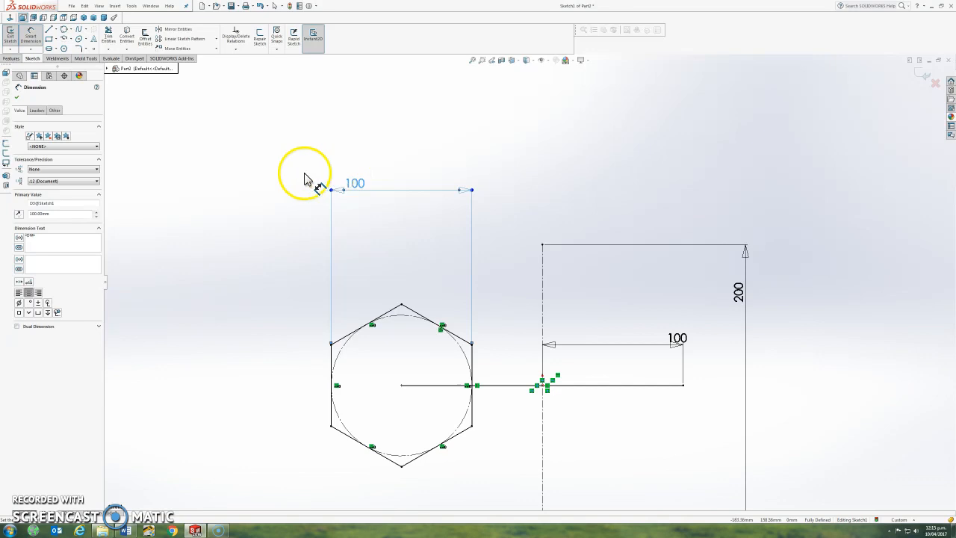
{"action": "left_click", "coordinate": [17, 98]}
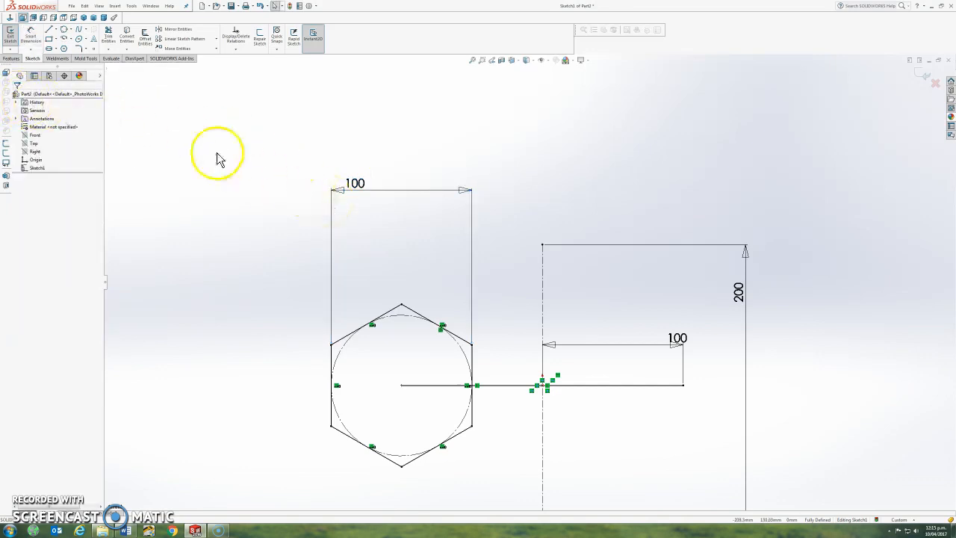
- Sketch a vertical centerpoint straight slot about 178 mm long between centres and 43 mm wide, centred on the horizontal line's right endpoint
{"action": "left_click", "coordinate": [55, 51]}
{"action": "left_click", "coordinate": [61, 56]}
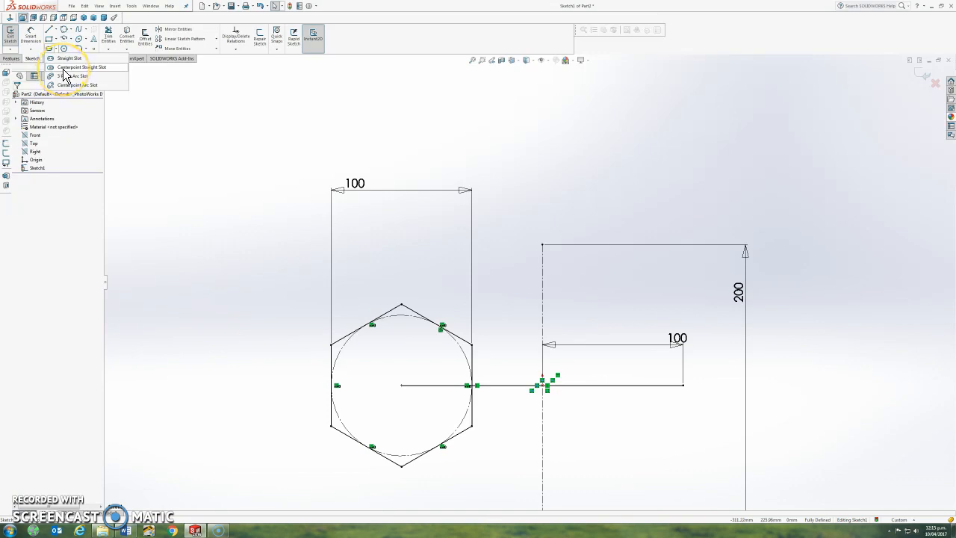
{"action": "left_click", "coordinate": [64, 68]}
{"action": "left_click", "coordinate": [44, 125]}
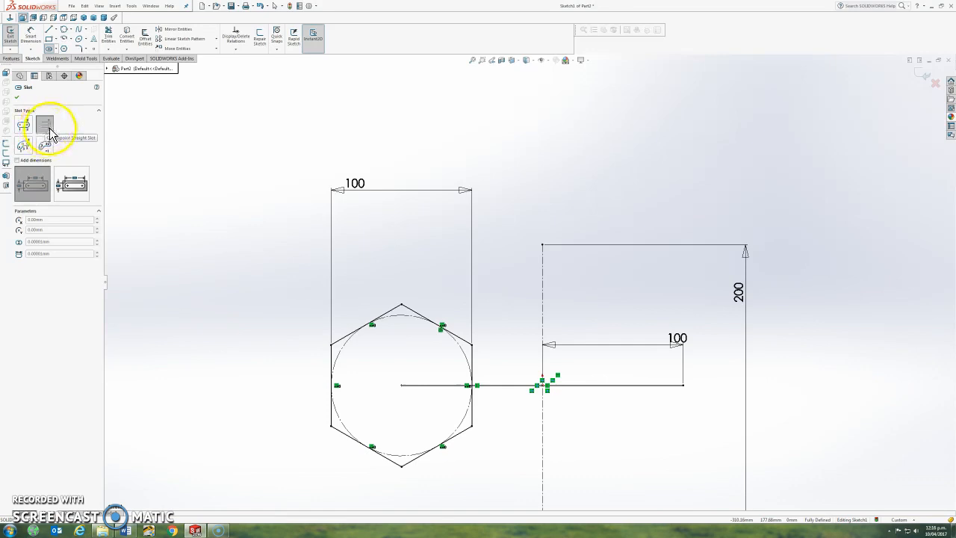
{"action": "left_click", "coordinate": [684, 385]}
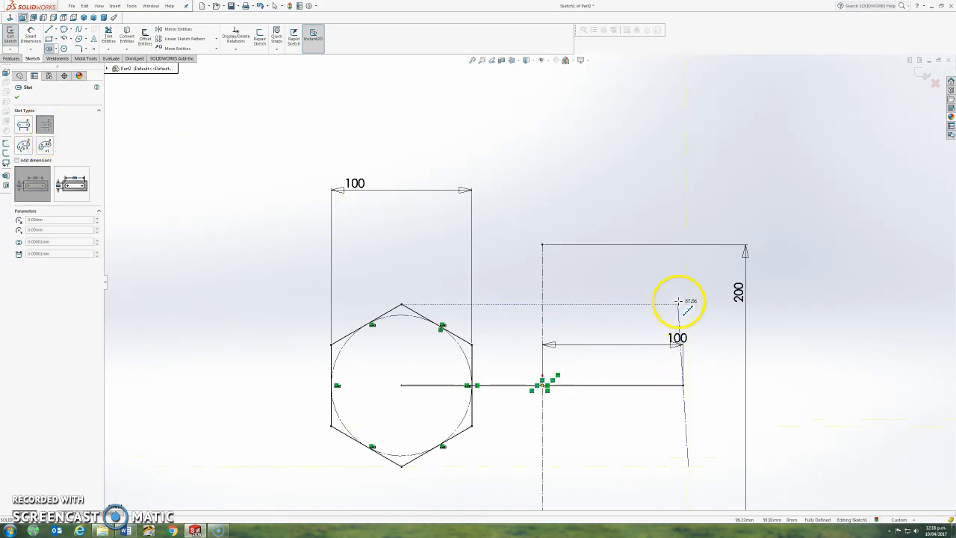
{"action": "left_click", "coordinate": [684, 259]}
{"action": "left_click", "coordinate": [714, 265]}
{"action": "key", "text": "f"}
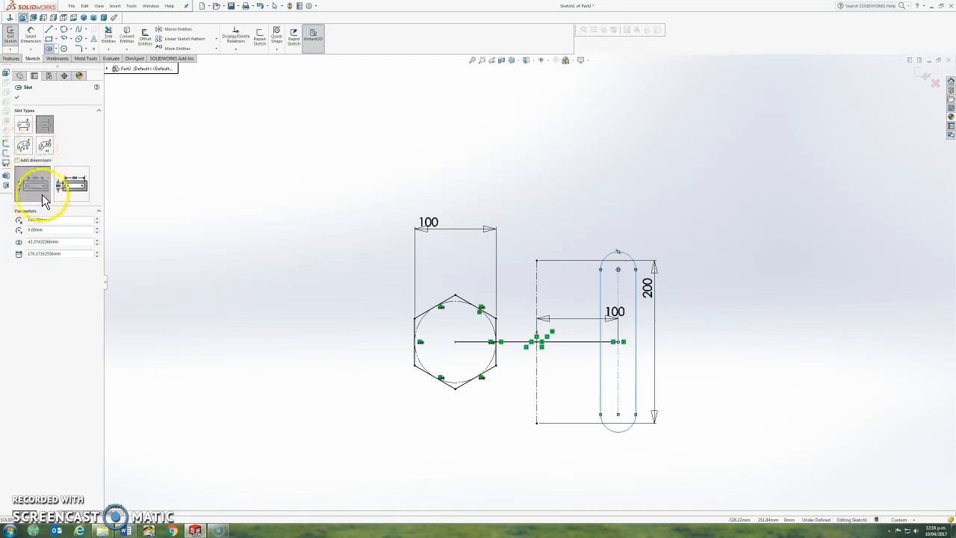
{"action": "left_click", "coordinate": [17, 97]}
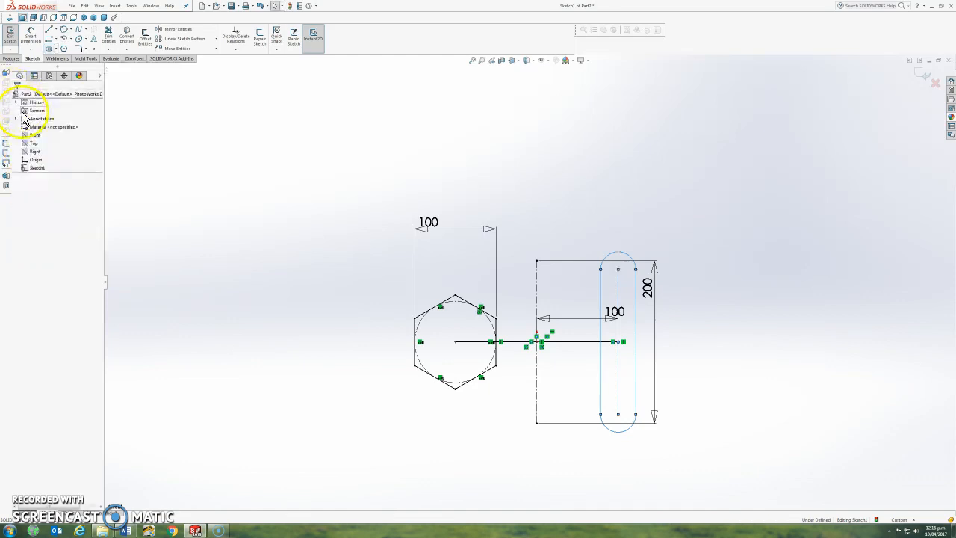
- Sketch a spline from the hexagon's top corner through three intermediate points, arching over to the top of the slot
{"action": "left_click", "coordinate": [81, 33]}
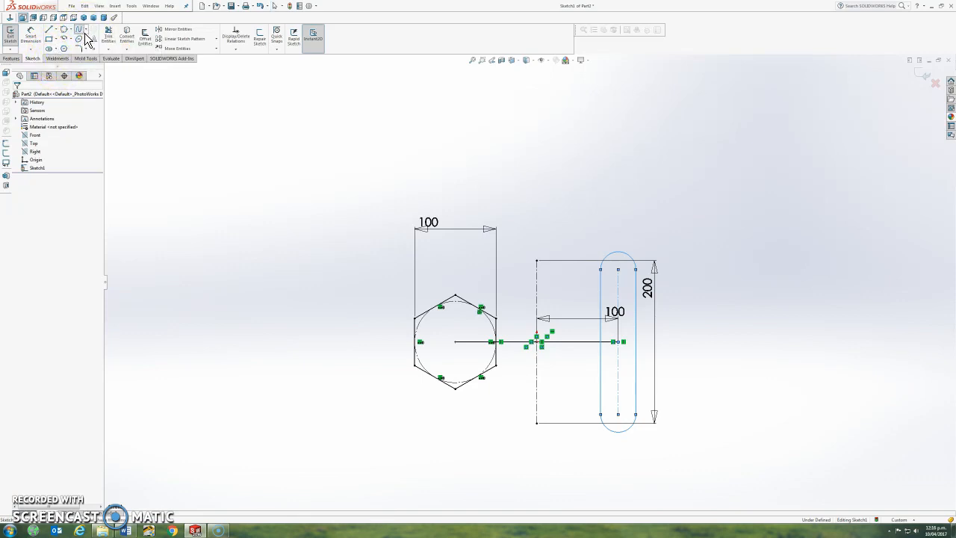
{"action": "left_click", "coordinate": [454, 295]}
{"action": "left_click", "coordinate": [455, 248]}
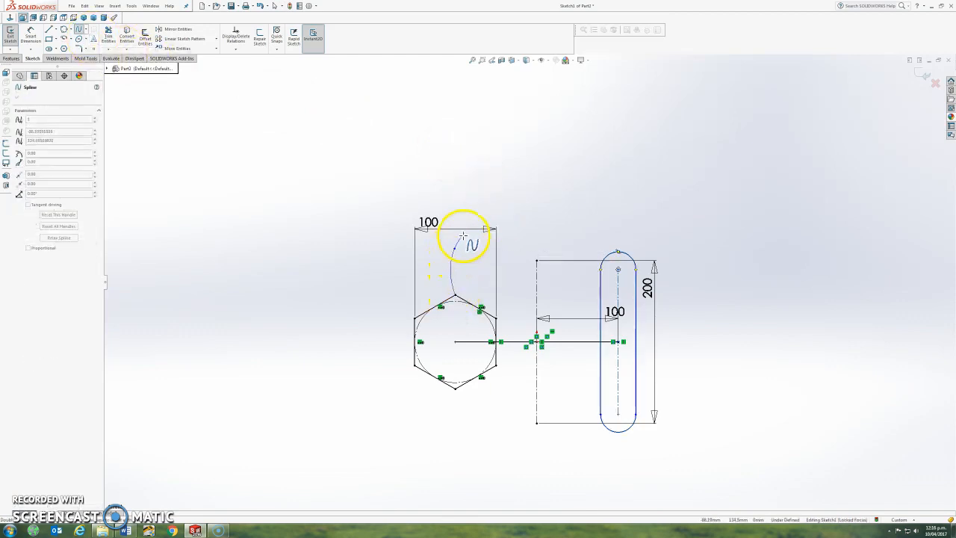
{"action": "left_click", "coordinate": [493, 206]}
{"action": "left_click", "coordinate": [584, 220]}
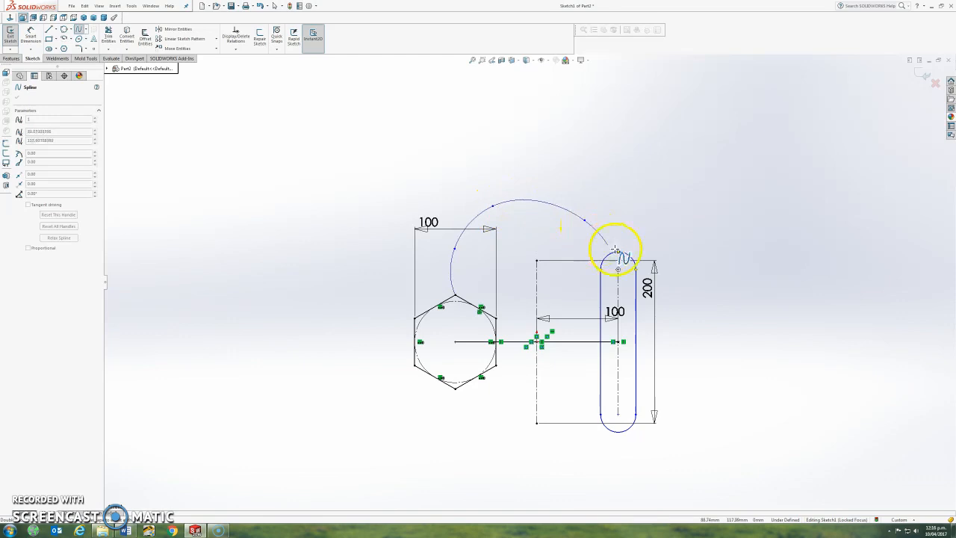
{"action": "left_click", "coordinate": [617, 252]}
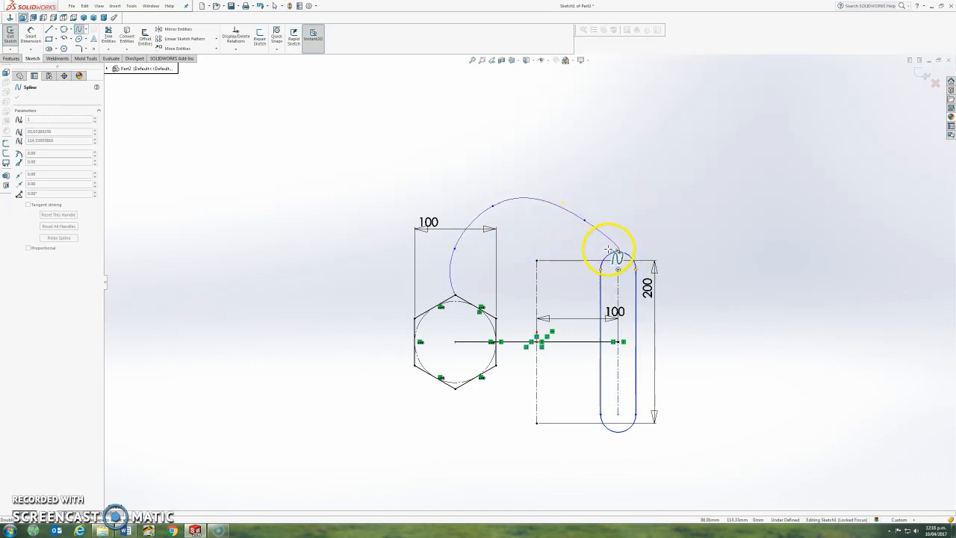
{"action": "key", "text": "Escape"}
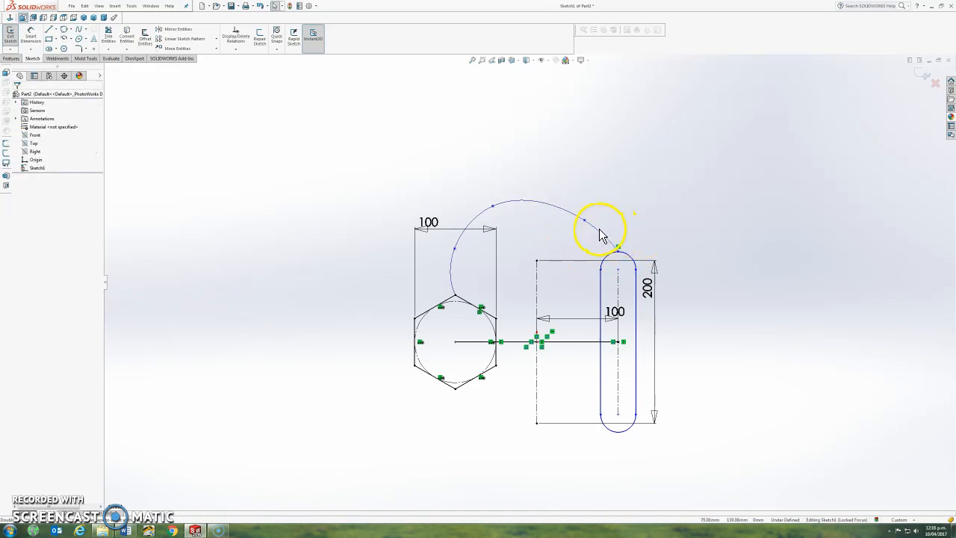
- Reshape the spline with its tangent handles into a narrower, taller hump with inward-curving sides between the hexagon and the slot
{"action": "left_click", "coordinate": [601, 236]}
{"action": "scroll", "coordinate": [558, 189], "scroll_direction": "down", "scroll_amount": 3}
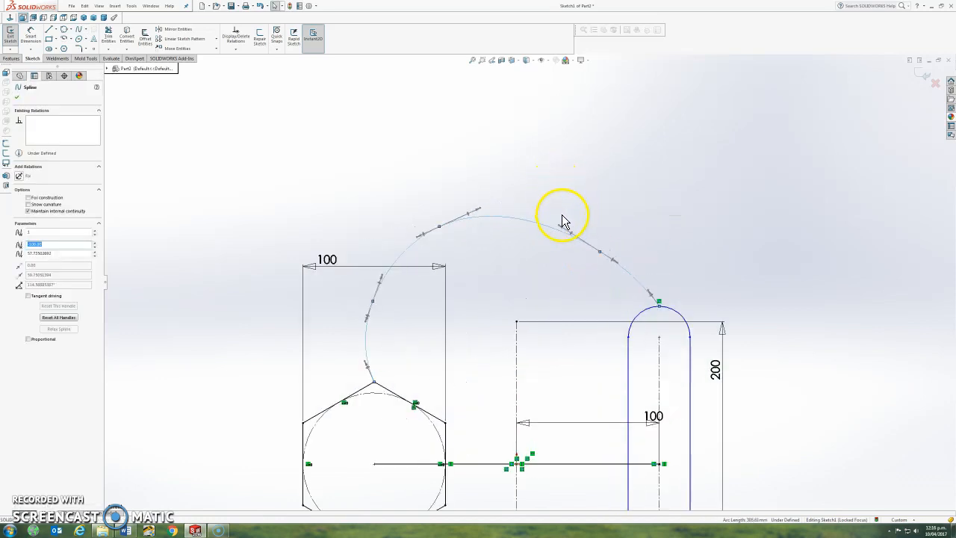
{"action": "left_click_drag", "start_coordinate": [562, 230], "coordinate": [585, 146]}
{"action": "left_click_drag", "start_coordinate": [626, 307], "coordinate": [628, 295]}
{"action": "left_click_drag", "start_coordinate": [410, 256], "coordinate": [450, 266]}
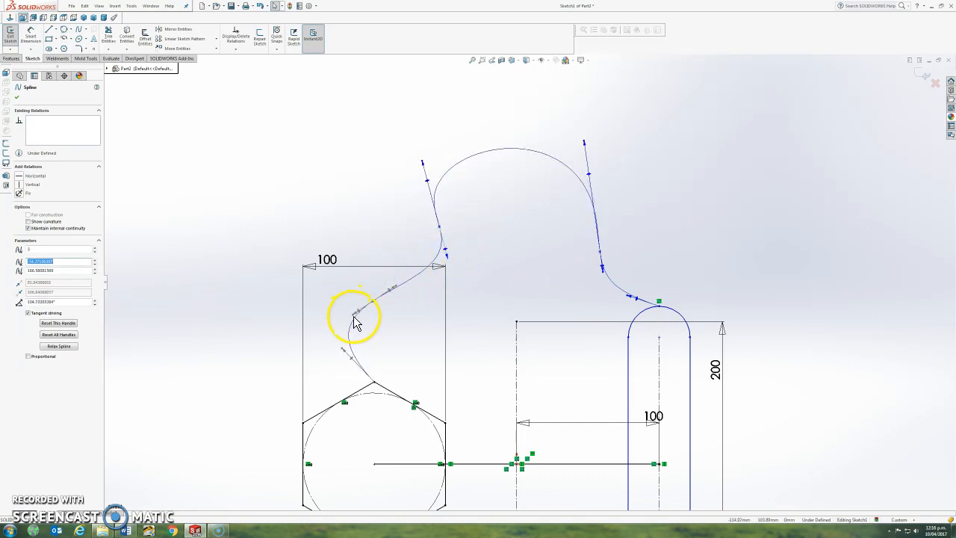
{"action": "left_click_drag", "start_coordinate": [354, 318], "coordinate": [363, 320]}
{"action": "scroll", "coordinate": [431, 341], "scroll_direction": "up", "scroll_amount": 4}
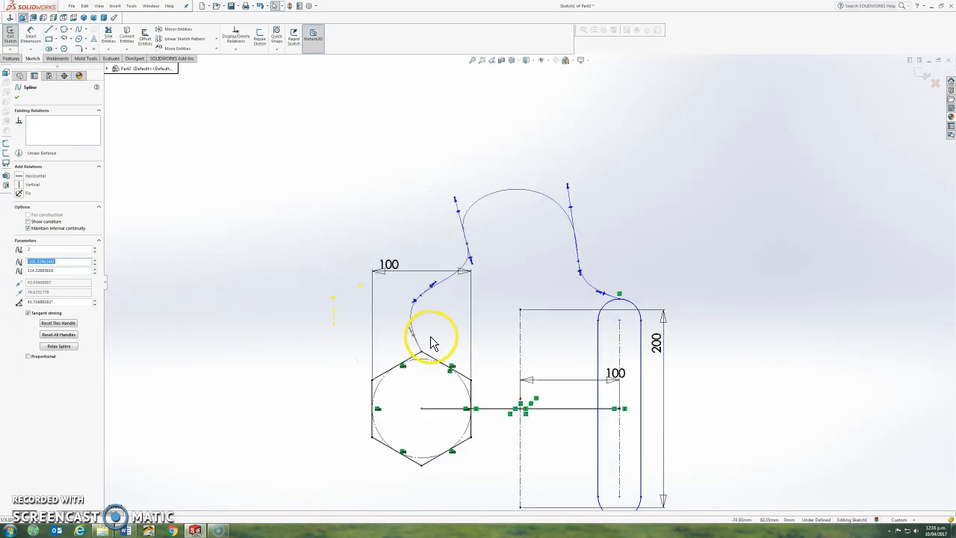
{"action": "left_click", "coordinate": [704, 307]}
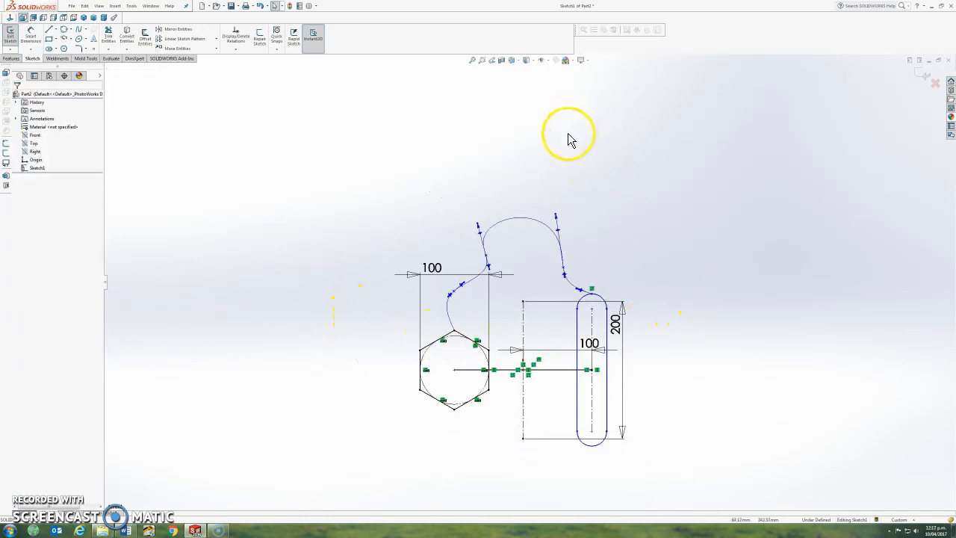
- Sketch an ellipse centred on the hexagon's bottom corner and pull its lower end down until its long axis stands vertical
{"action": "left_click", "coordinate": [86, 40]}
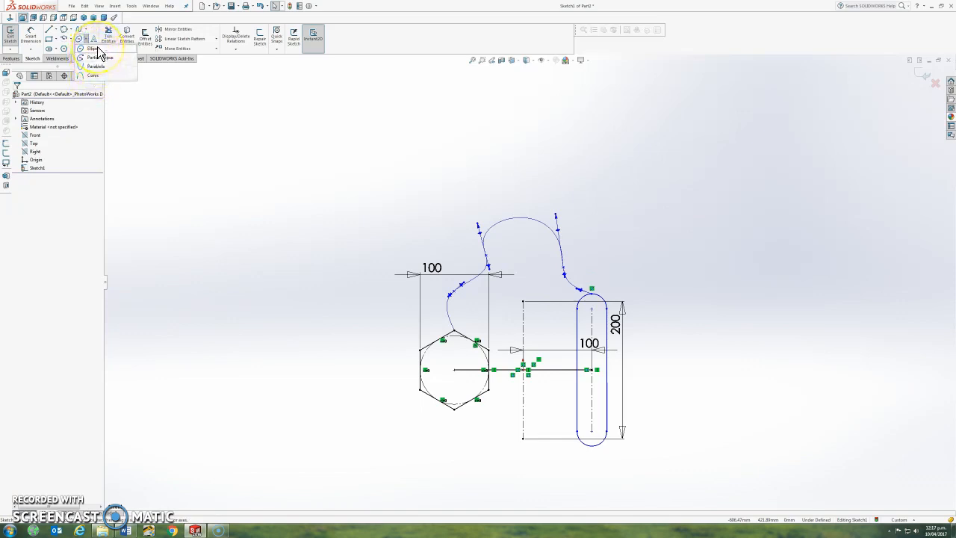
{"action": "left_click", "coordinate": [97, 47]}
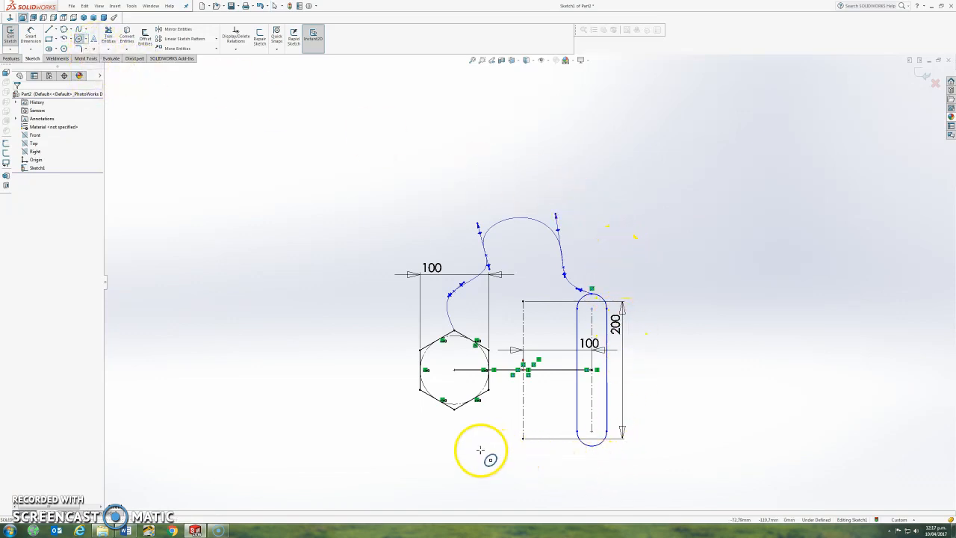
{"action": "left_click", "coordinate": [454, 409]}
{"action": "left_click", "coordinate": [431, 450]}
{"action": "left_click", "coordinate": [418, 448]}
{"action": "key", "text": "Escape"}
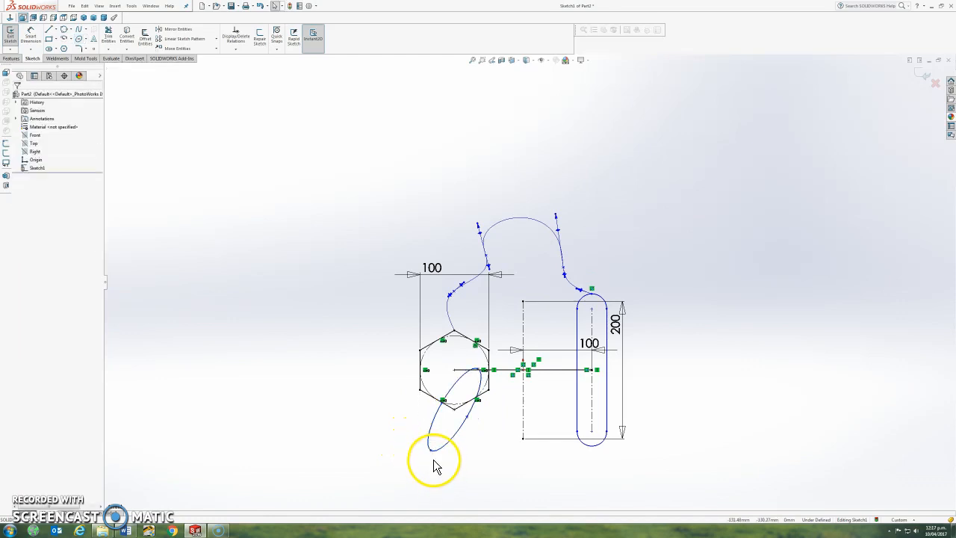
{"action": "left_click_drag", "start_coordinate": [431, 450], "coordinate": [456, 481]}
{"action": "left_click", "coordinate": [498, 500]}
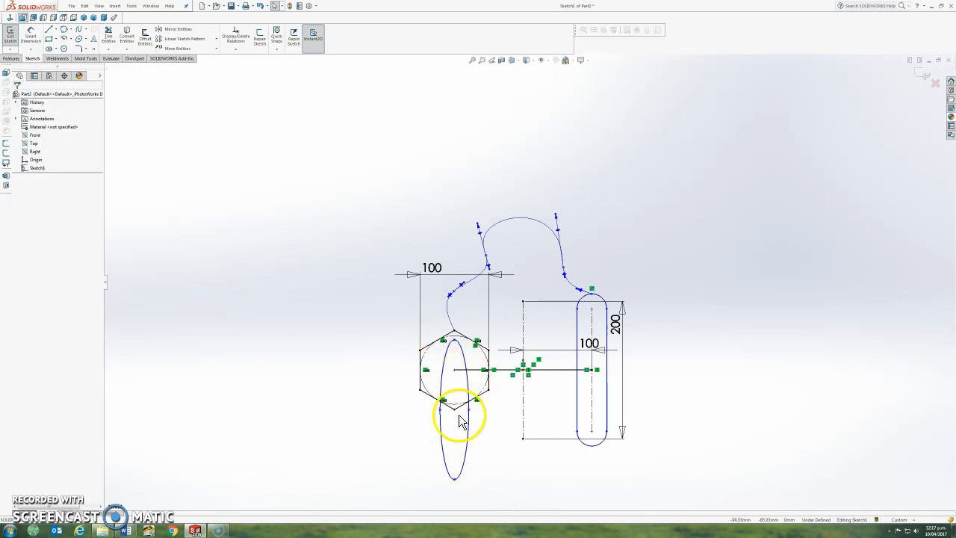
- Fillet the hexagon's upper-left corner with a 10 mm sketch fillet between the sloped side and the vertical side
{"action": "left_click", "coordinate": [79, 49]}
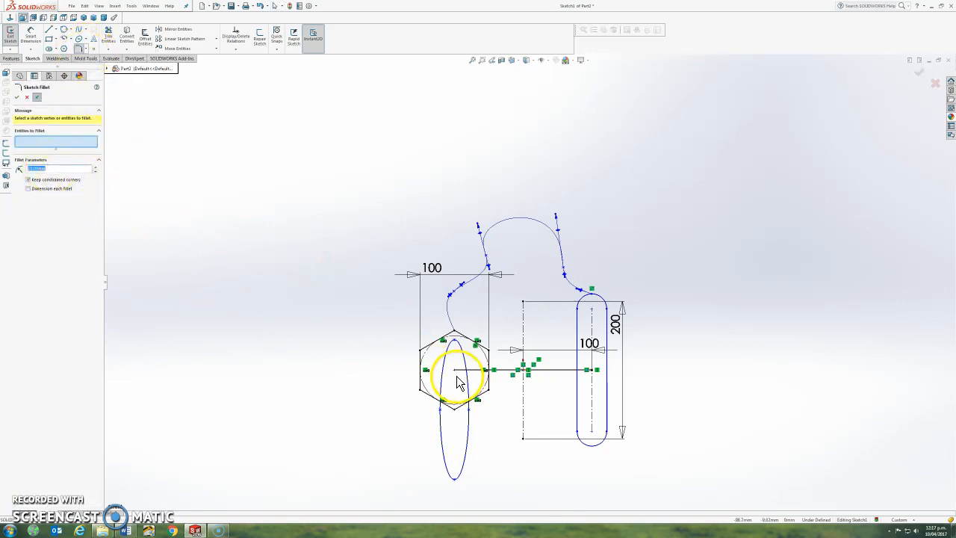
{"action": "scroll", "coordinate": [418, 306], "scroll_direction": "down", "scroll_amount": 10}
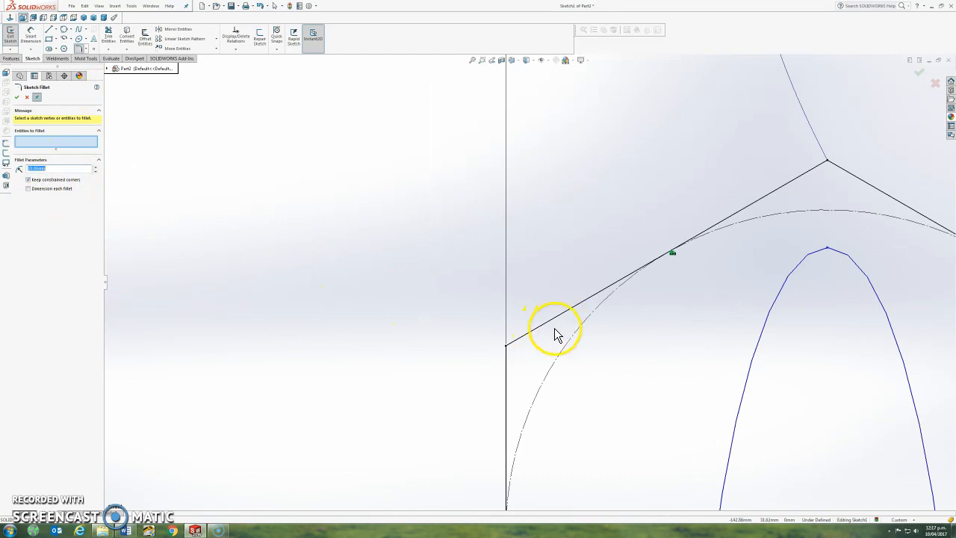
{"action": "scroll", "coordinate": [555, 331], "scroll_direction": "up", "scroll_amount": 3}
{"action": "left_click", "coordinate": [530, 318]}
{"action": "left_click", "coordinate": [512, 351]}
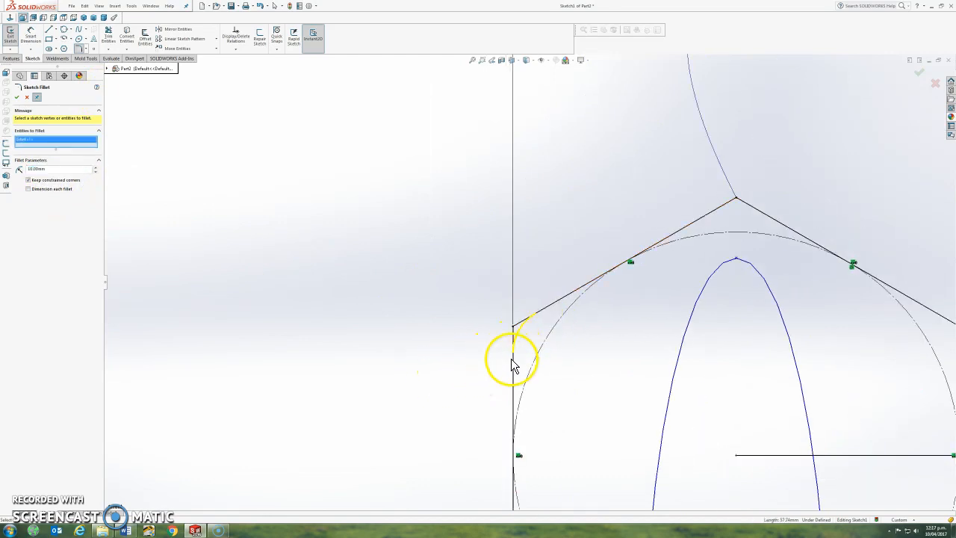
{"action": "scroll", "coordinate": [523, 341], "scroll_direction": "up", "scroll_amount": 3}
{"action": "scroll", "coordinate": [540, 356], "scroll_direction": "up", "scroll_amount": 3}
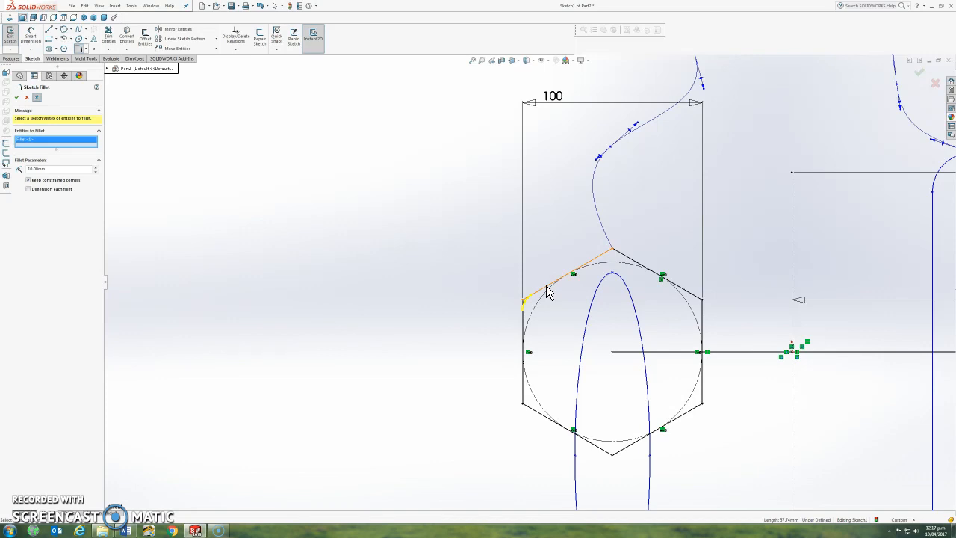
{"action": "left_click", "coordinate": [525, 322]}
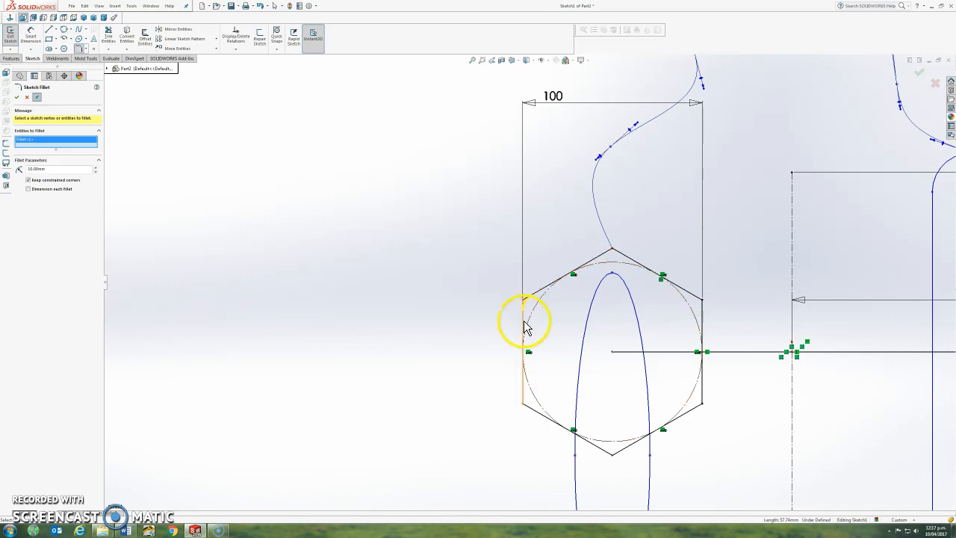
{"action": "left_click", "coordinate": [17, 98]}
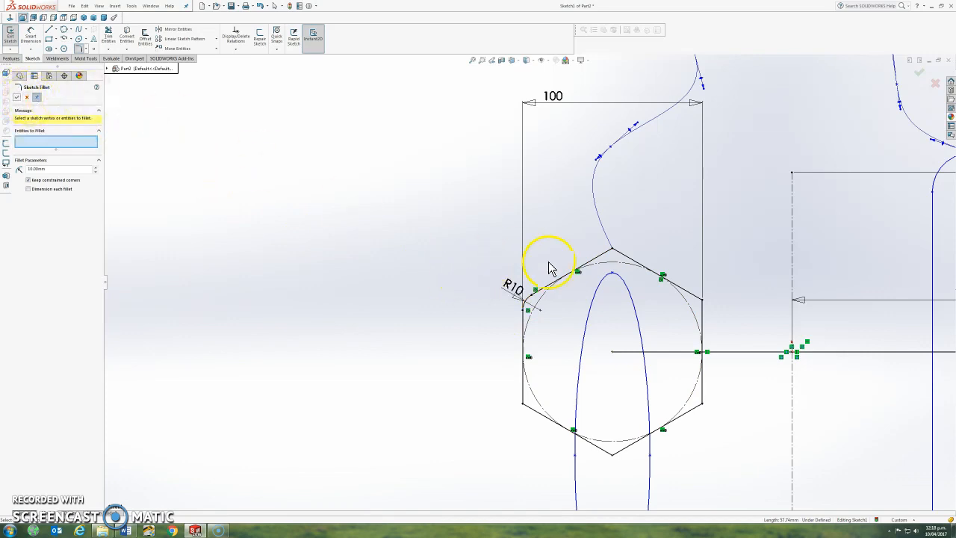
{"action": "left_click", "coordinate": [27, 97]}
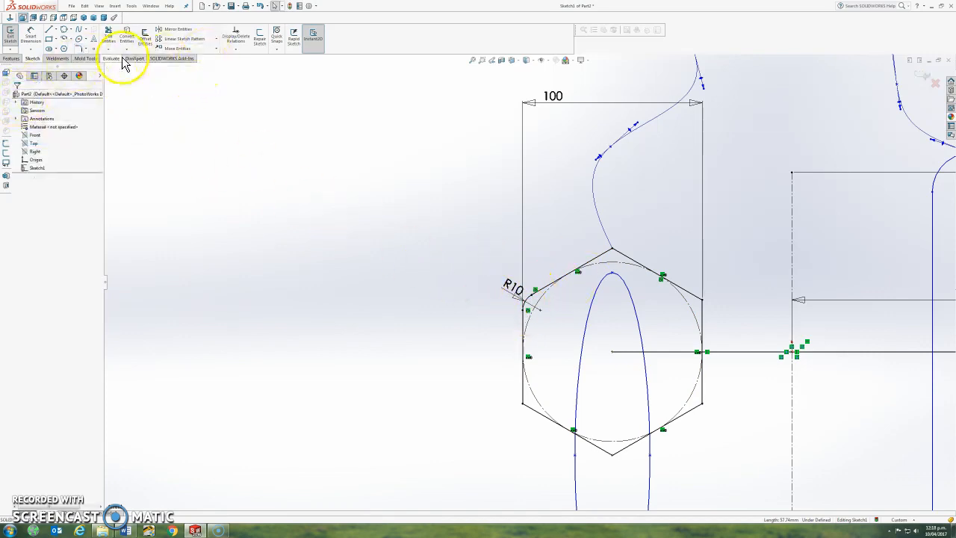
- Trim away all segments of the ellipse inside and below the hexagon, using Trim to closest
{"action": "scroll", "coordinate": [414, 144], "scroll_direction": "up", "scroll_amount": 4}
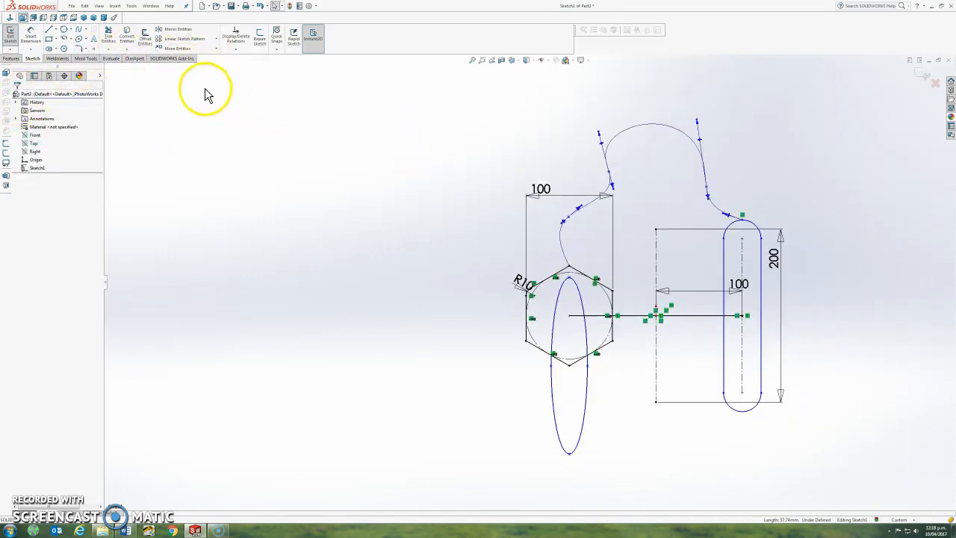
{"action": "left_click", "coordinate": [110, 37]}
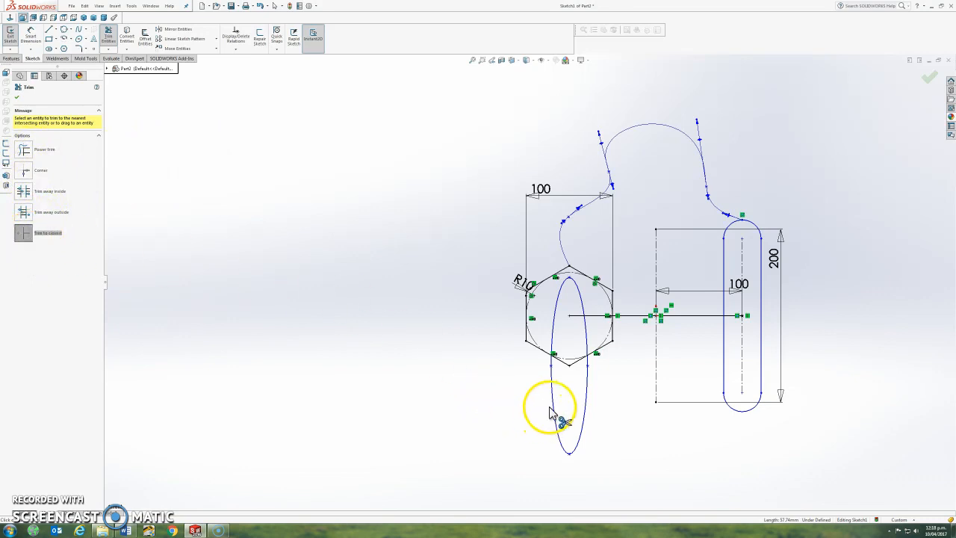
{"action": "left_click", "coordinate": [554, 329]}
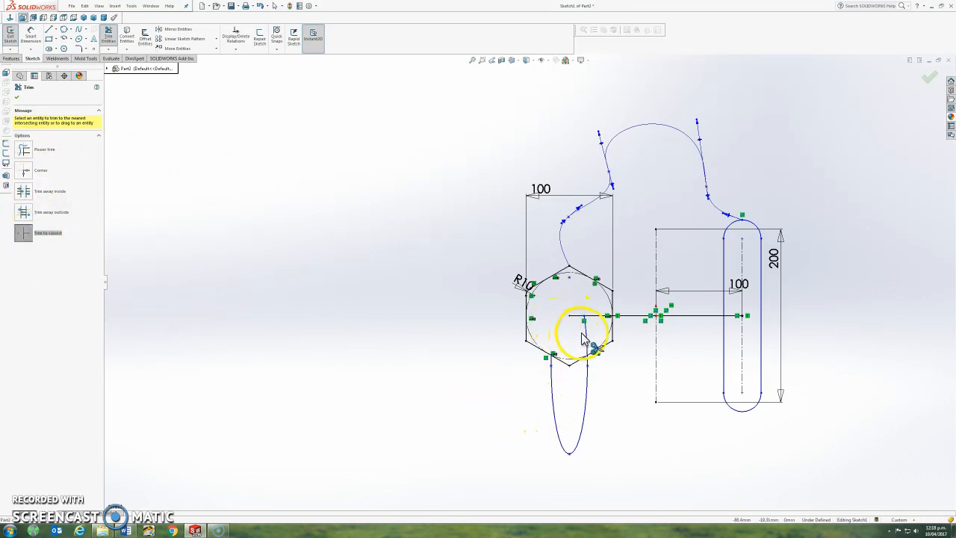
{"action": "left_click", "coordinate": [588, 404]}
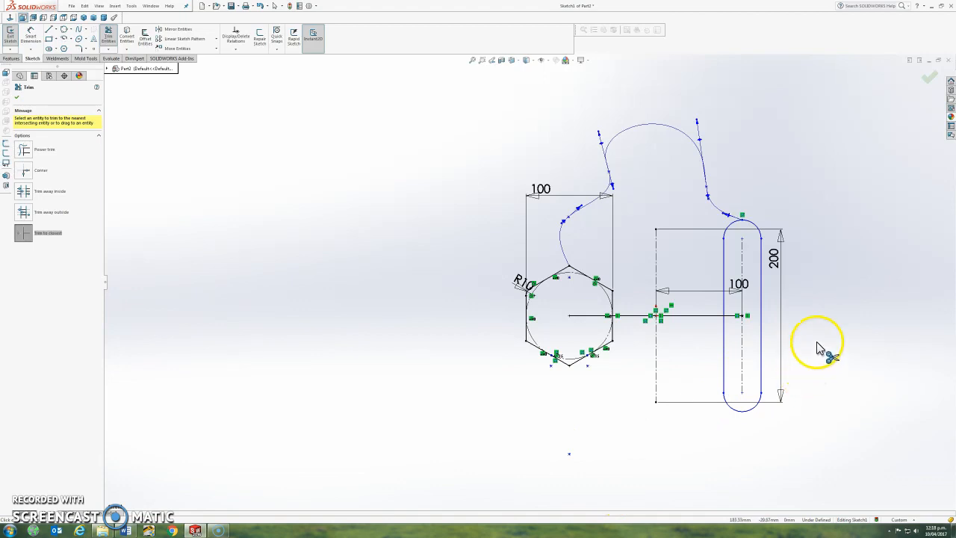
- Trim off the slot's bottom arc, right side, lower left side and right half of the top arc, accepting the loss of the slot entity
{"action": "left_click", "coordinate": [754, 411]}
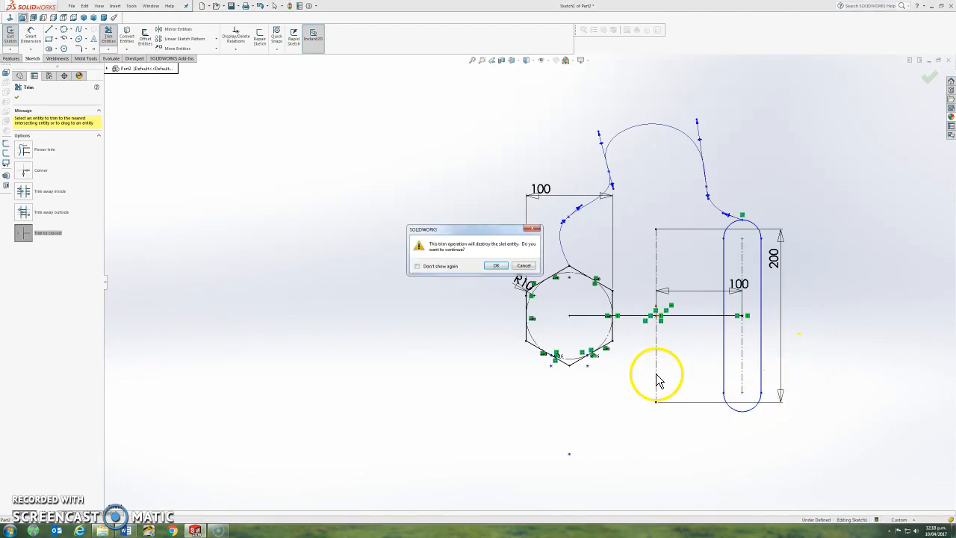
{"action": "key", "text": "Return"}
{"action": "left_click", "coordinate": [762, 385]}
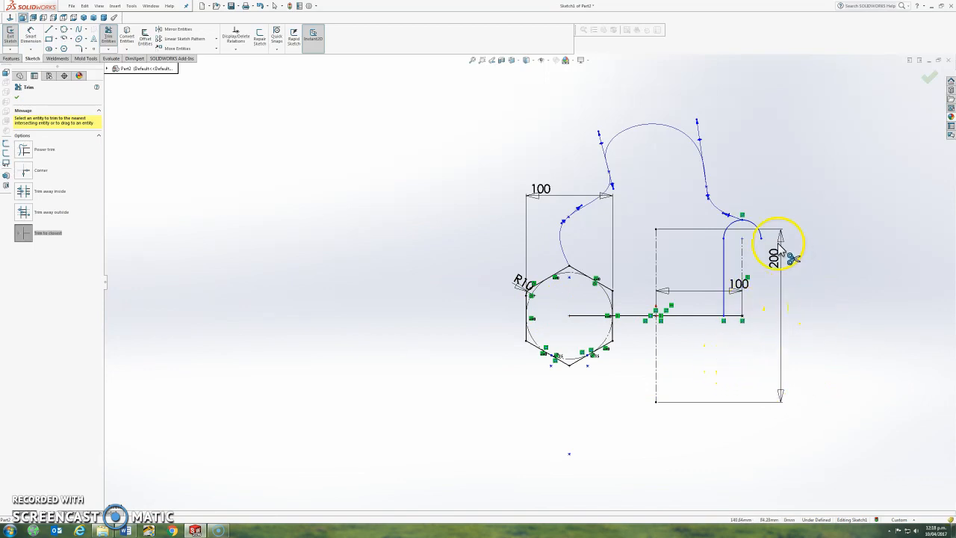
{"action": "left_click", "coordinate": [755, 232]}
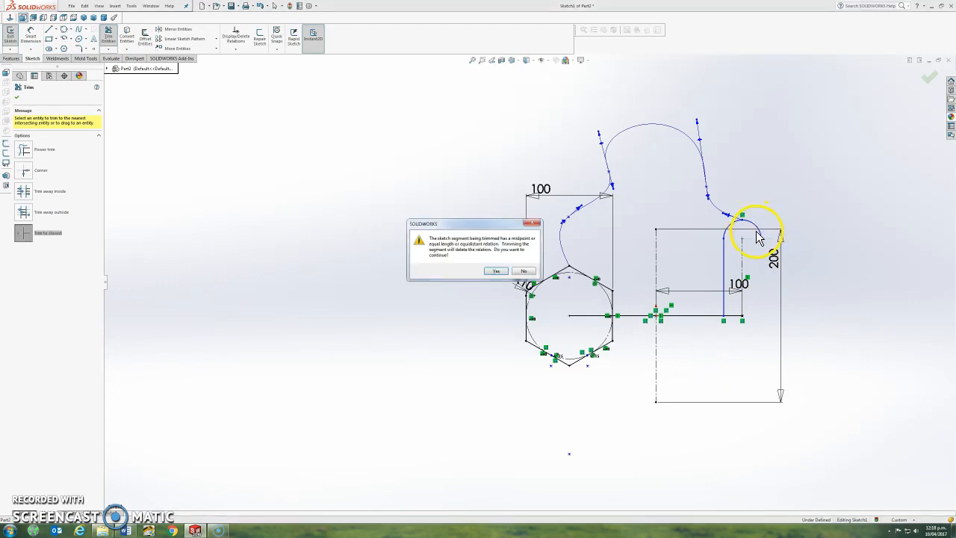
{"action": "key", "text": "Return"}
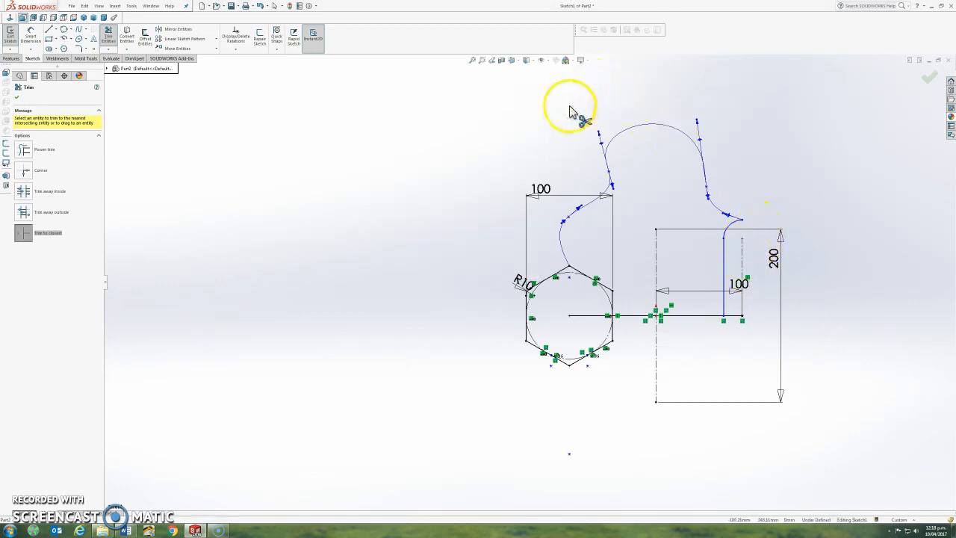
{"action": "left_click", "coordinate": [109, 37]}
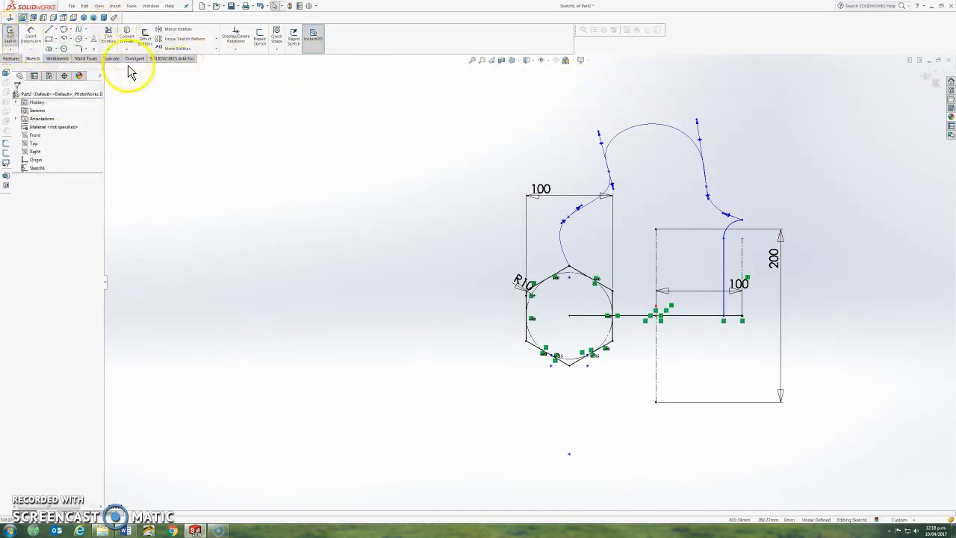
- Offset the filleted hexagon outward by 10 mm as a full chain with dimensions added
{"action": "left_click", "coordinate": [144, 38]}
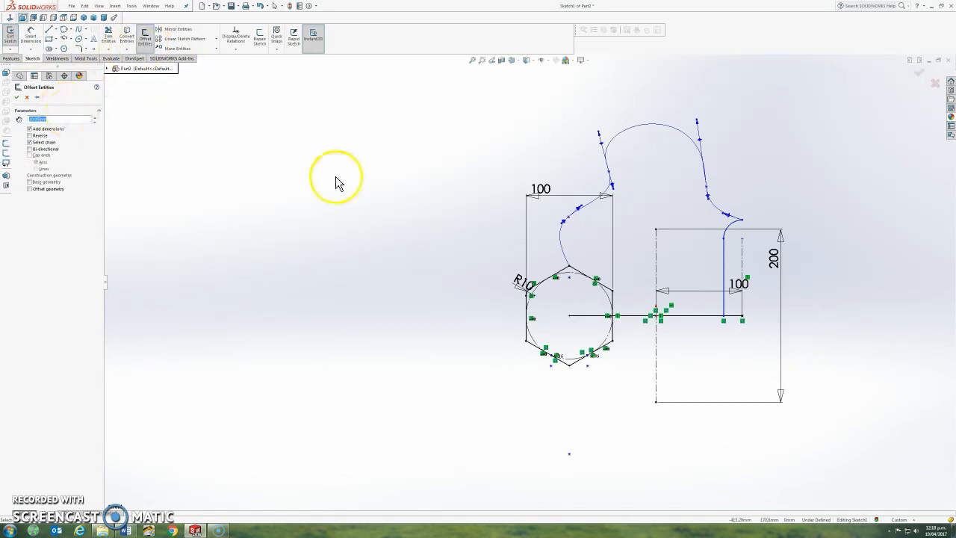
{"action": "left_click", "coordinate": [553, 279]}
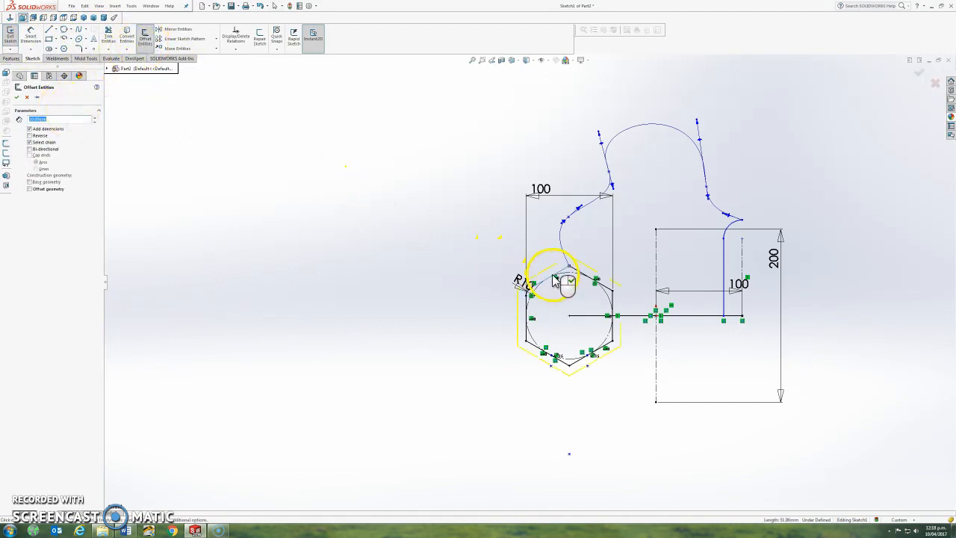
{"action": "scroll", "coordinate": [624, 327], "scroll_direction": "down", "scroll_amount": 3}
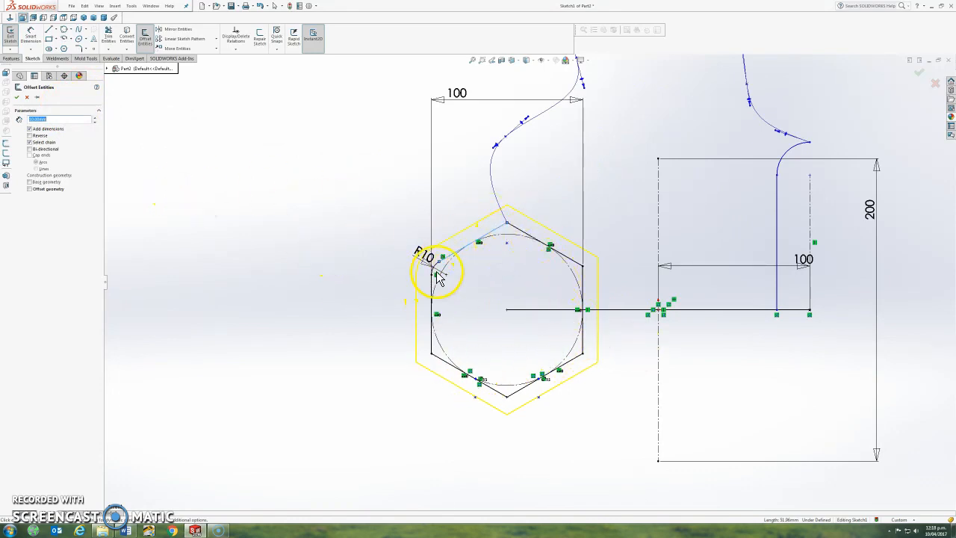
{"action": "left_click", "coordinate": [94, 117]}
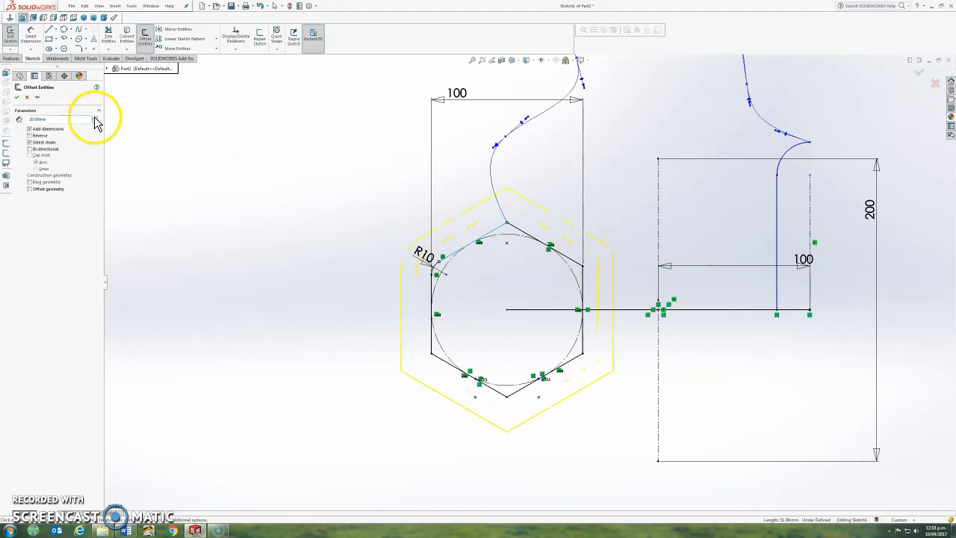
{"action": "left_click", "coordinate": [94, 121]}
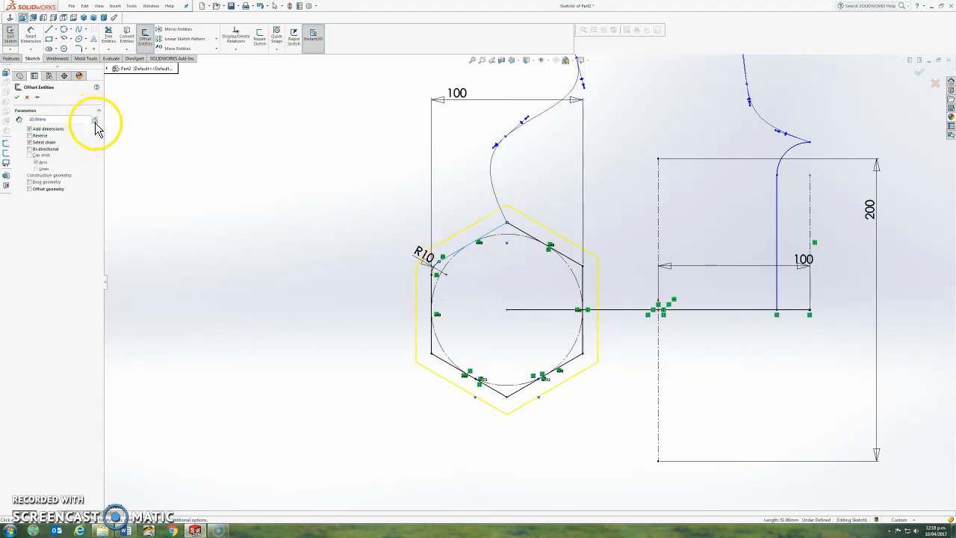
{"action": "left_click", "coordinate": [30, 137]}
{"action": "left_click", "coordinate": [30, 136]}
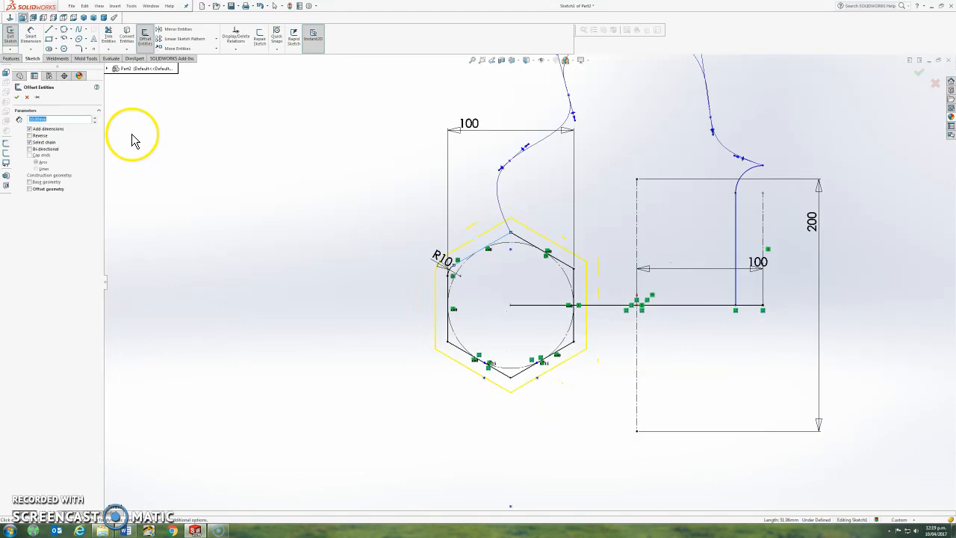
{"action": "left_click", "coordinate": [16, 97]}
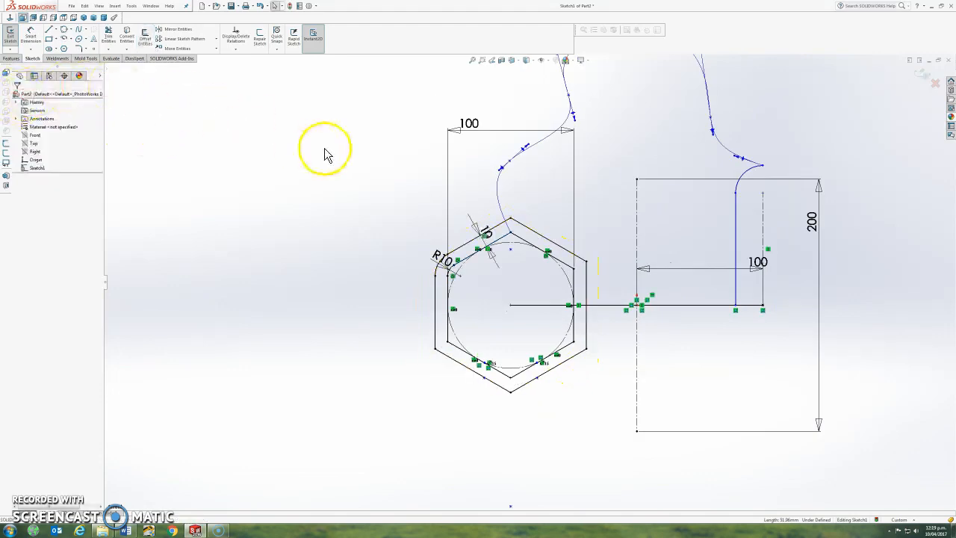
- Mirror a copy of both hexagons and their inner geometry about the vertical centerline
{"action": "left_click", "coordinate": [173, 28]}
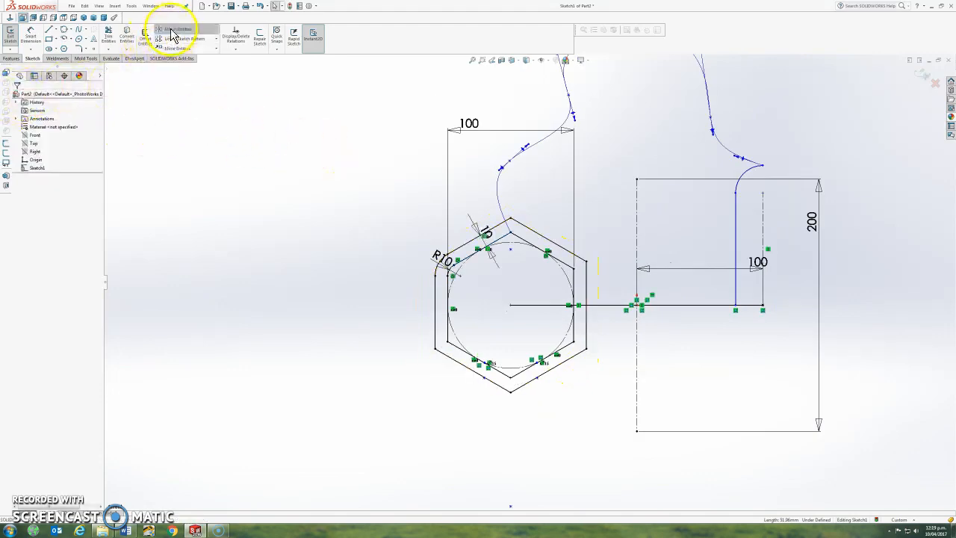
{"action": "left_click_drag", "start_coordinate": [285, 142], "coordinate": [606, 410]}
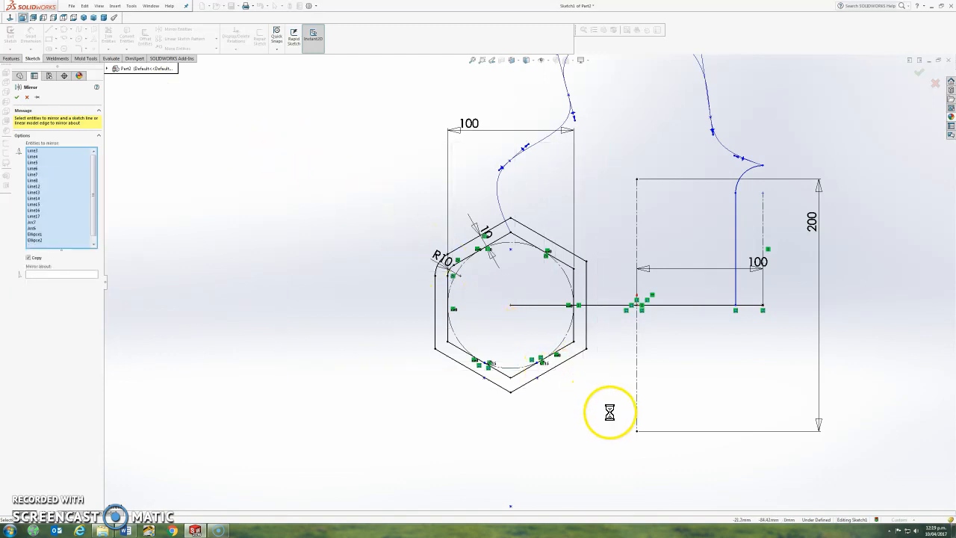
{"action": "left_click", "coordinate": [68, 280]}
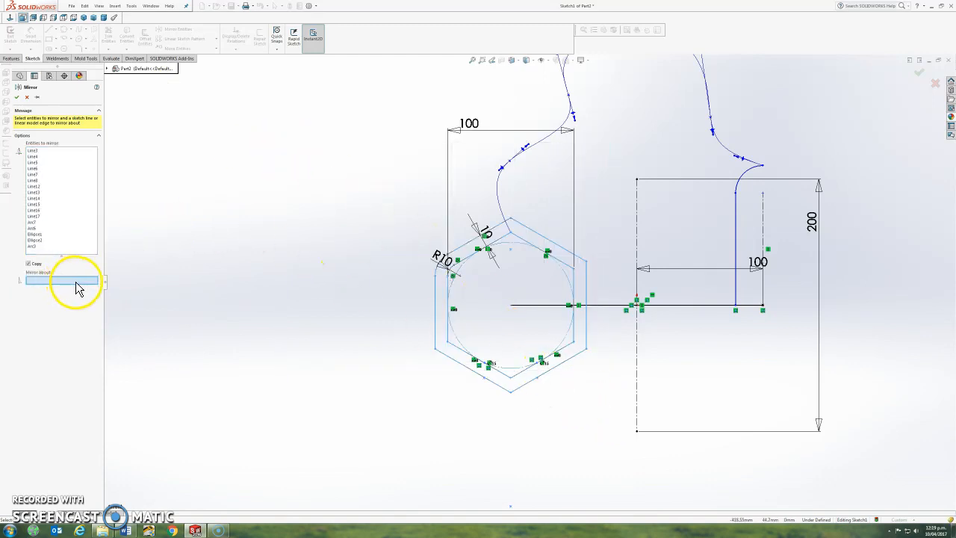
{"action": "left_click", "coordinate": [638, 238]}
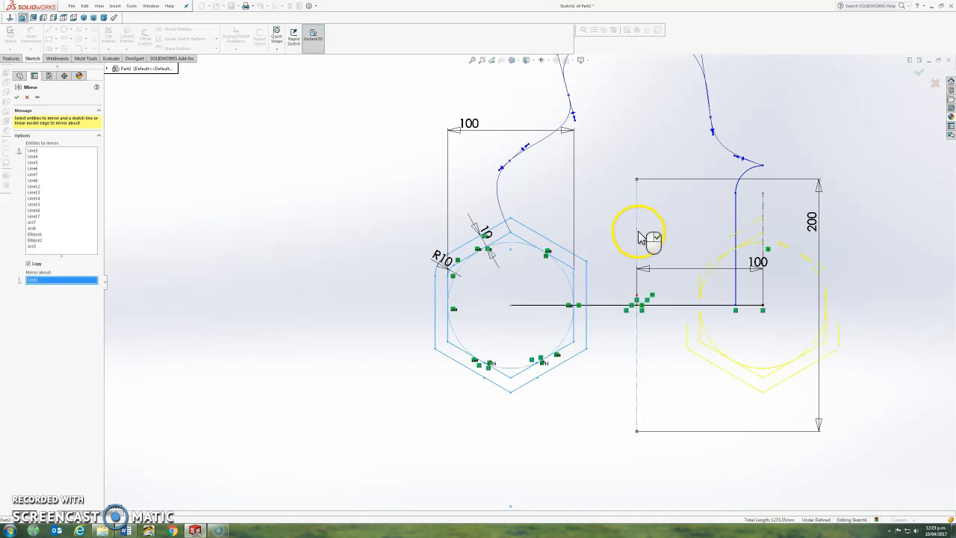
{"action": "left_click", "coordinate": [16, 97]}
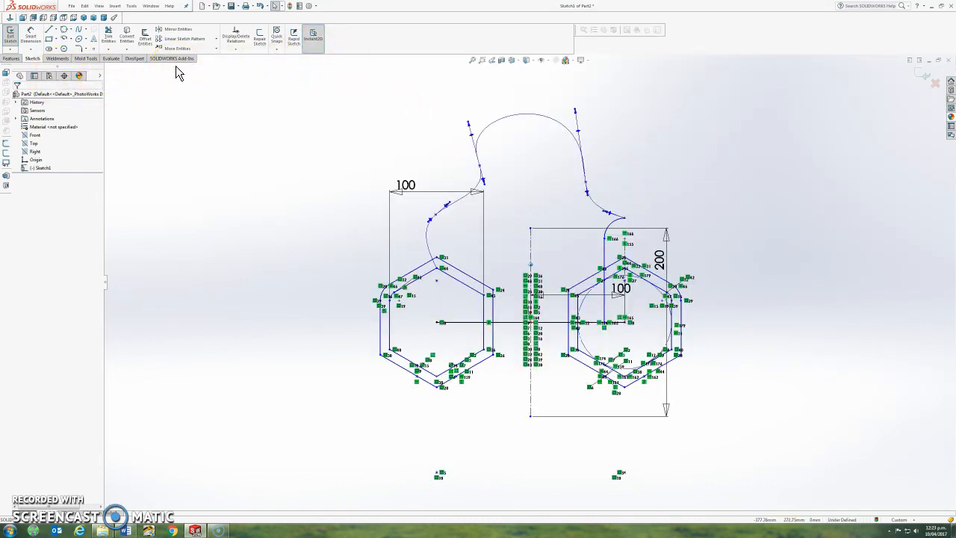
{"action": "left_click", "coordinate": [187, 61]}
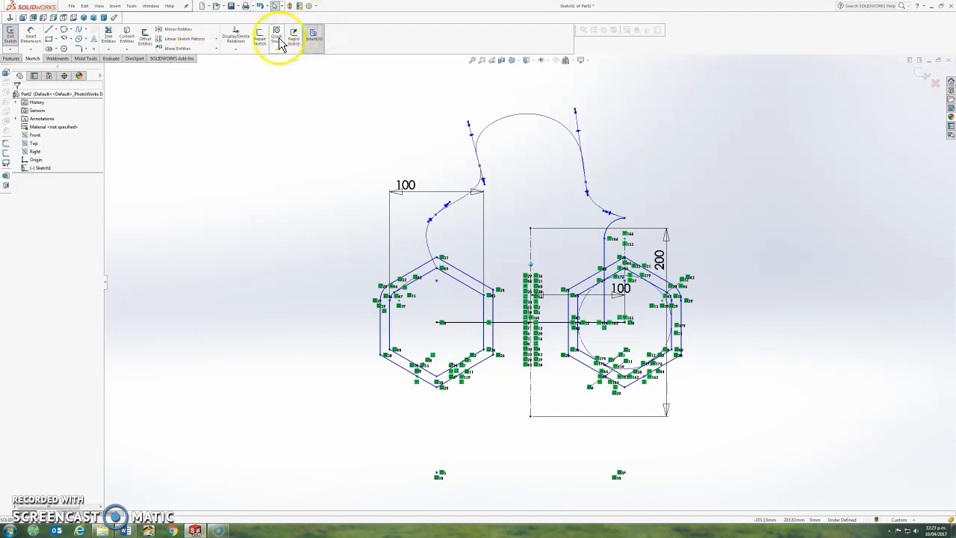
{"action": "left_click", "coordinate": [238, 49]}
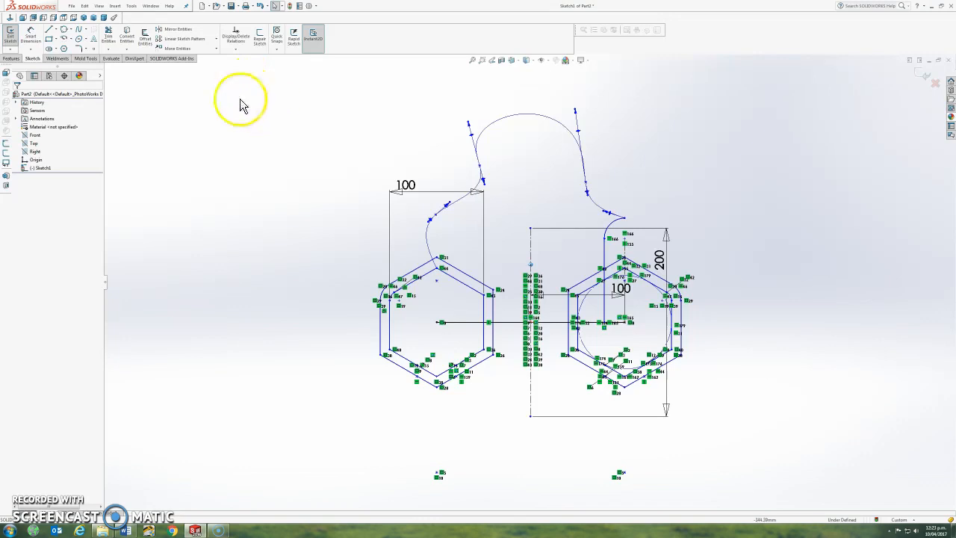
- Display the feature commands and open the view orientation choices for the sketch
{"action": "left_click", "coordinate": [12, 58]}
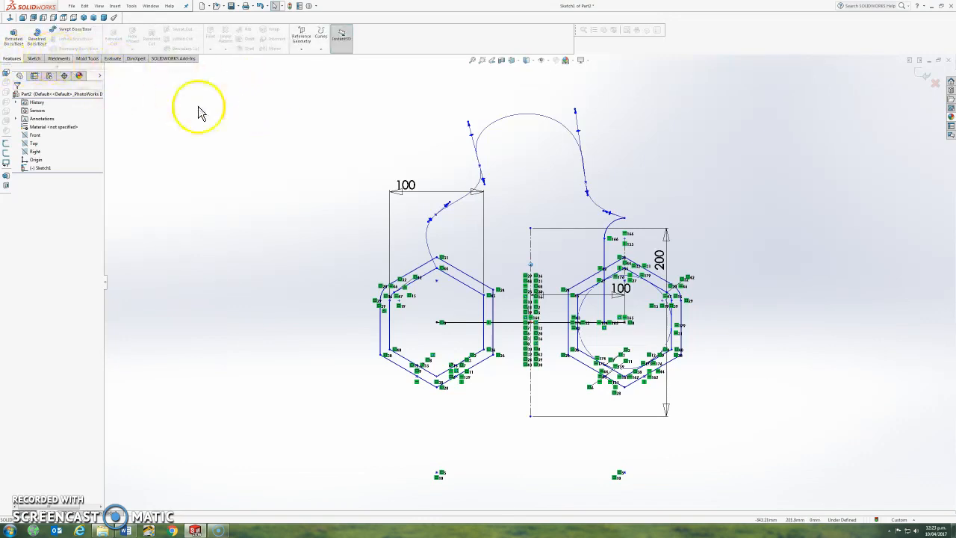
{"action": "key", "text": "space"}
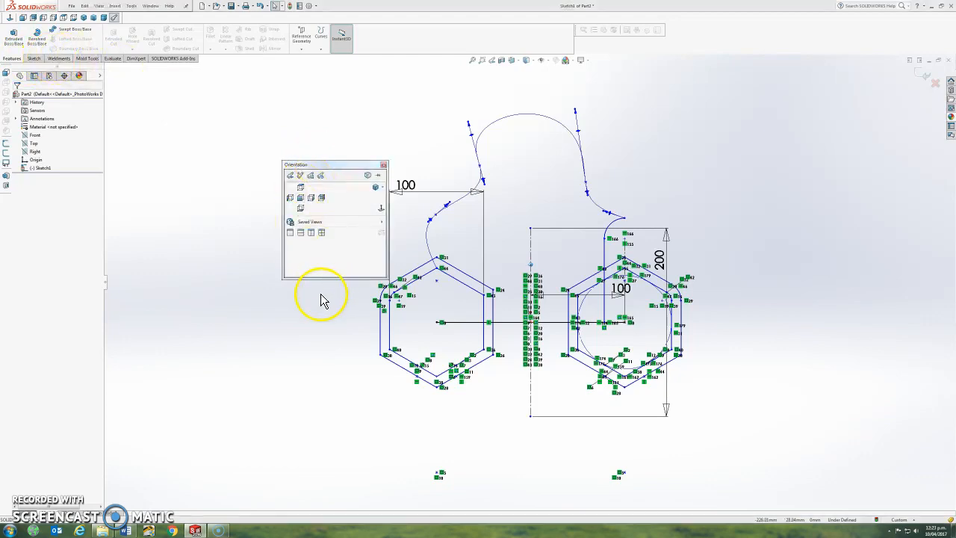